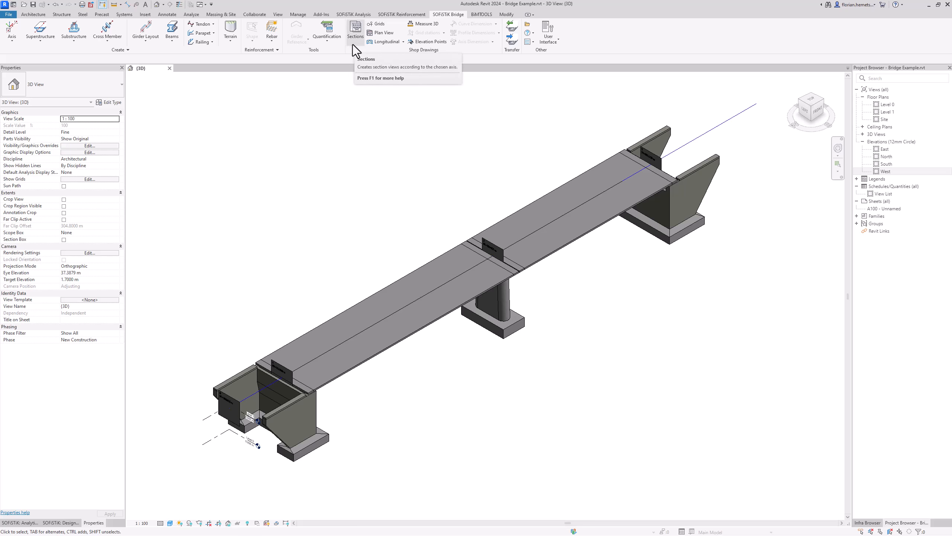
Step: Start SOFiSTiK Sections on the bridge axis and uncheck stations 00+050.000 m and 00+080.000 m
{"action": "left_click", "coordinate": [354, 32]}
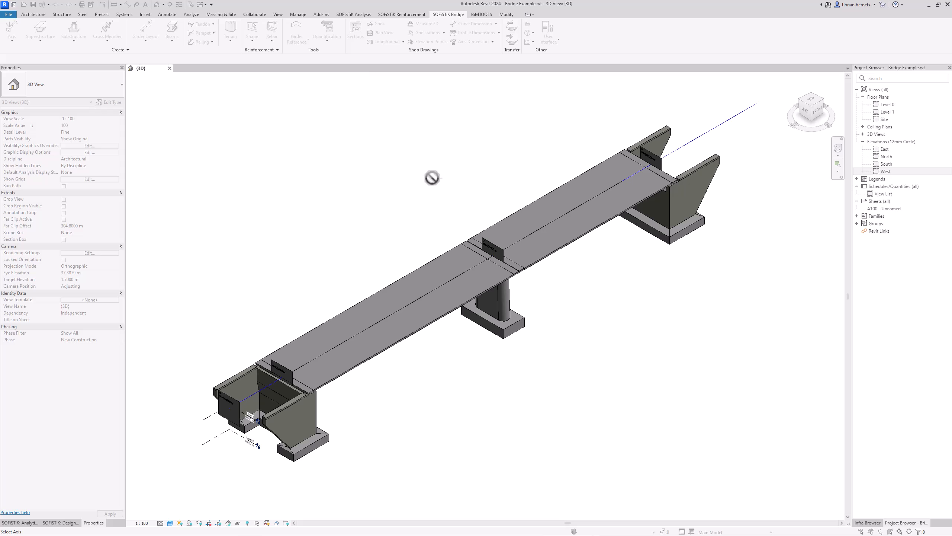
{"action": "left_click", "coordinate": [482, 240]}
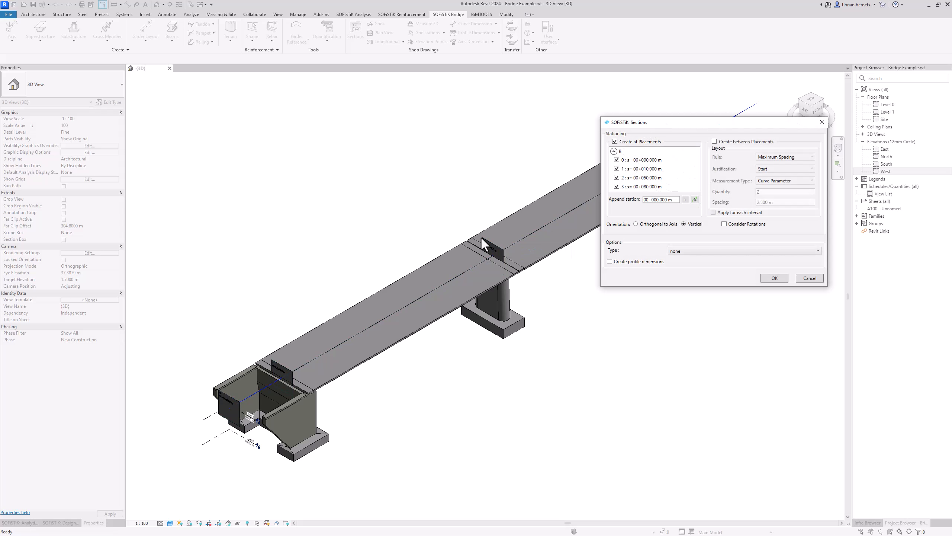
{"action": "left_click_drag", "start_coordinate": [723, 130], "coordinate": [581, 143]}
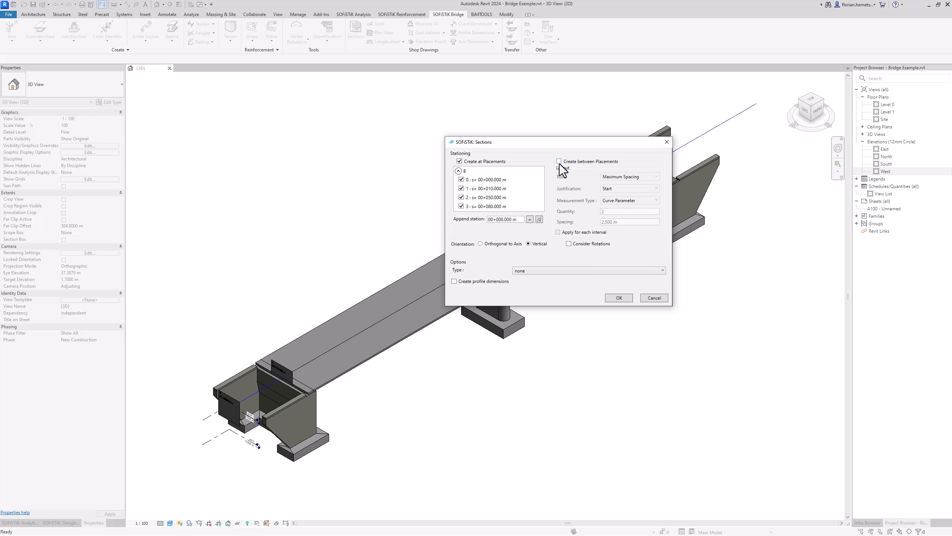
{"action": "left_click", "coordinate": [461, 197]}
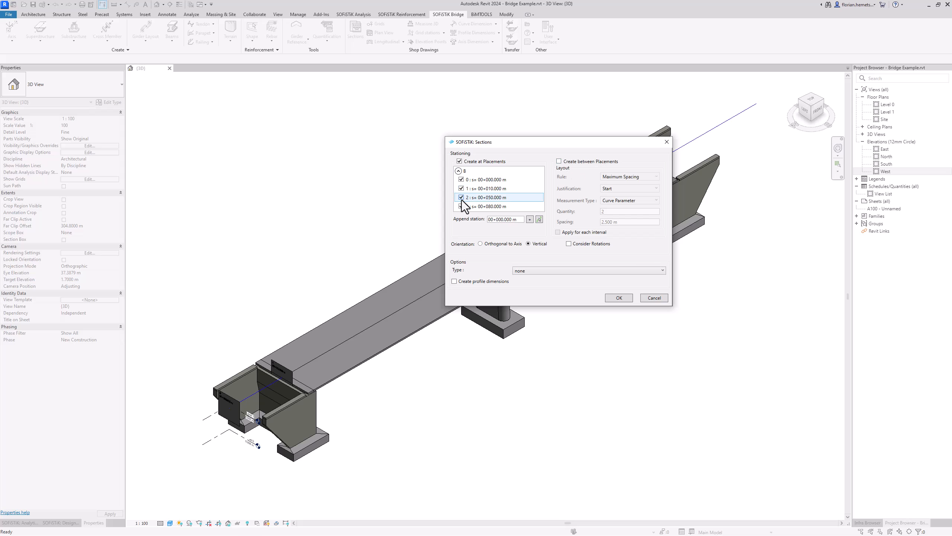
{"action": "left_click", "coordinate": [462, 206]}
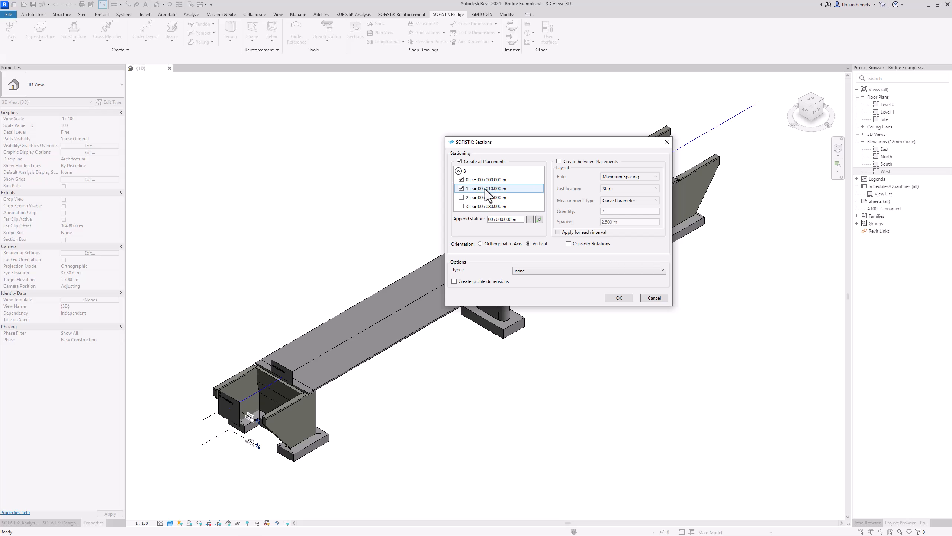
Step: Toggle sections between placements on and back off, then select the append station value
{"action": "left_click", "coordinate": [559, 162]}
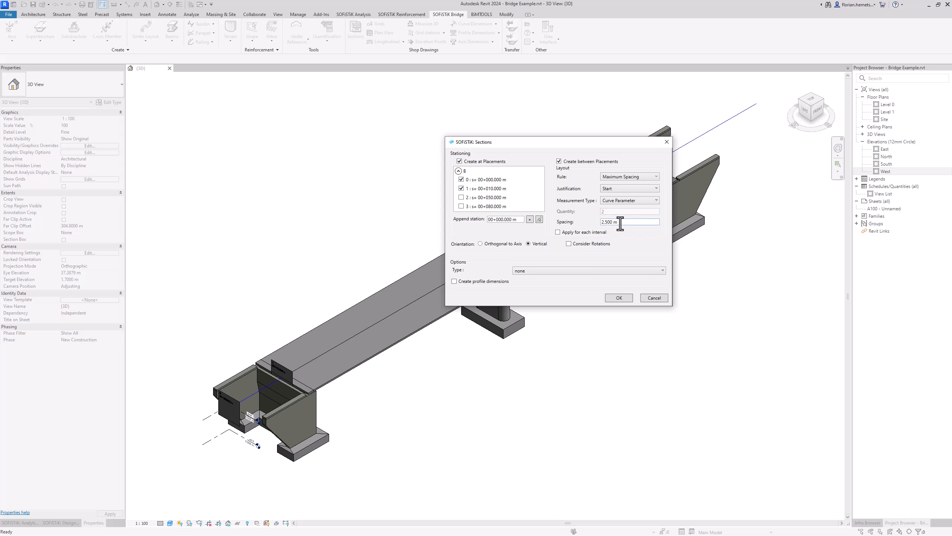
{"action": "left_click_drag", "start_coordinate": [622, 221], "coordinate": [601, 221]}
{"action": "left_click", "coordinate": [559, 161]}
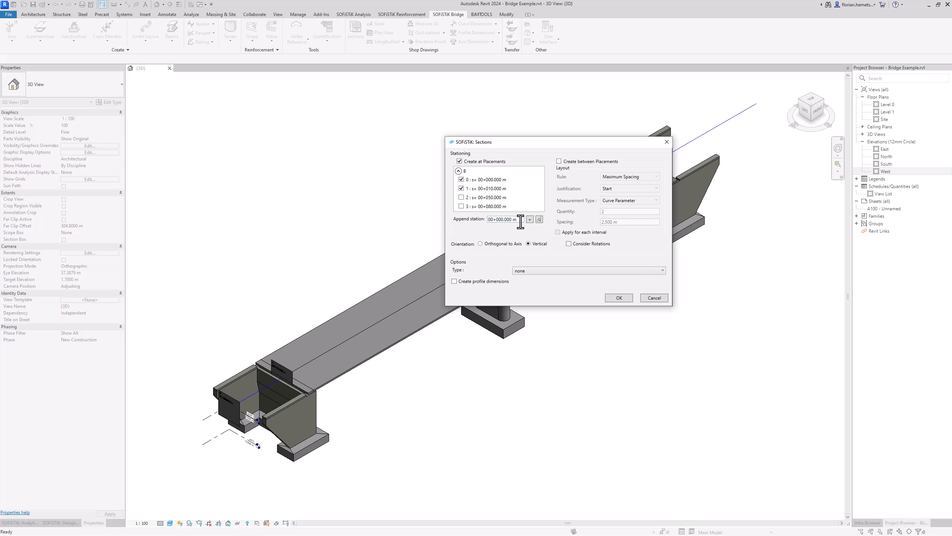
{"action": "left_click_drag", "start_coordinate": [521, 219], "coordinate": [501, 223]}
Step: Deselect all existing stations and append checked stations 00+050.500 m and 00+079.500 m
{"action": "right_click", "coordinate": [480, 190]}
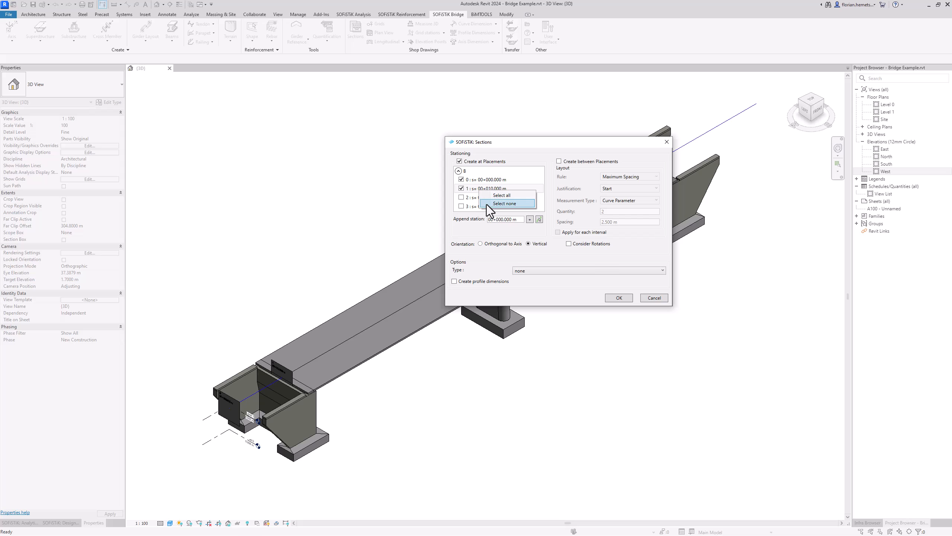
{"action": "left_click", "coordinate": [486, 204]}
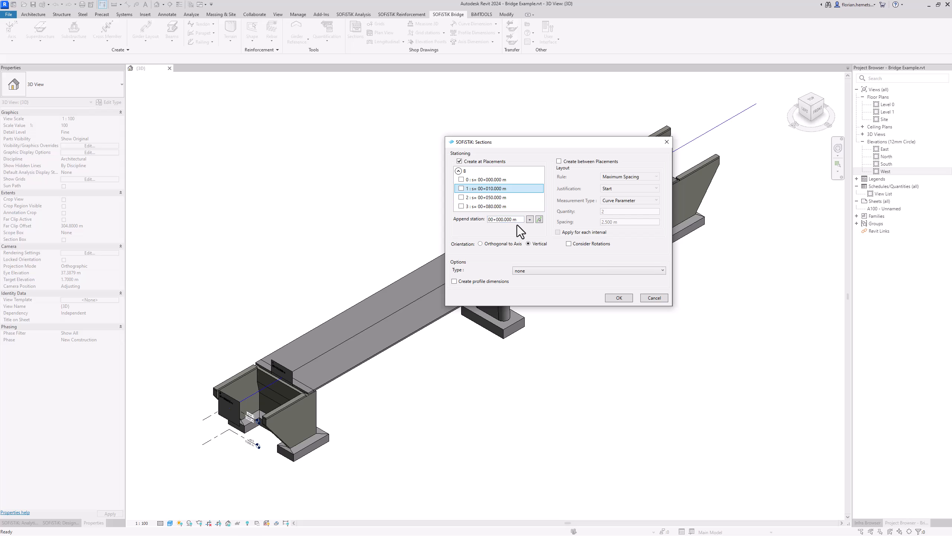
{"action": "left_click_drag", "start_coordinate": [522, 219], "coordinate": [481, 222]}
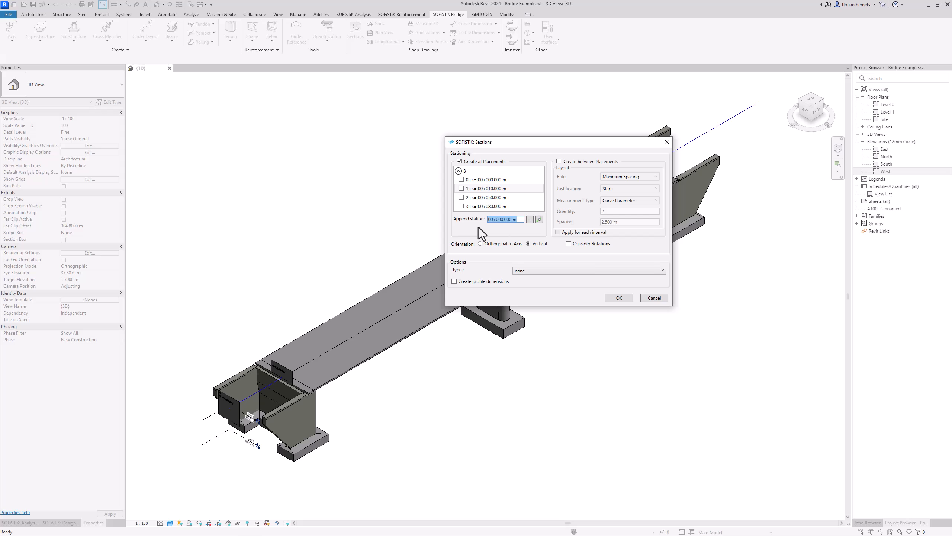
{"action": "type", "text": "50.5"}
{"action": "left_click", "coordinate": [530, 220]}
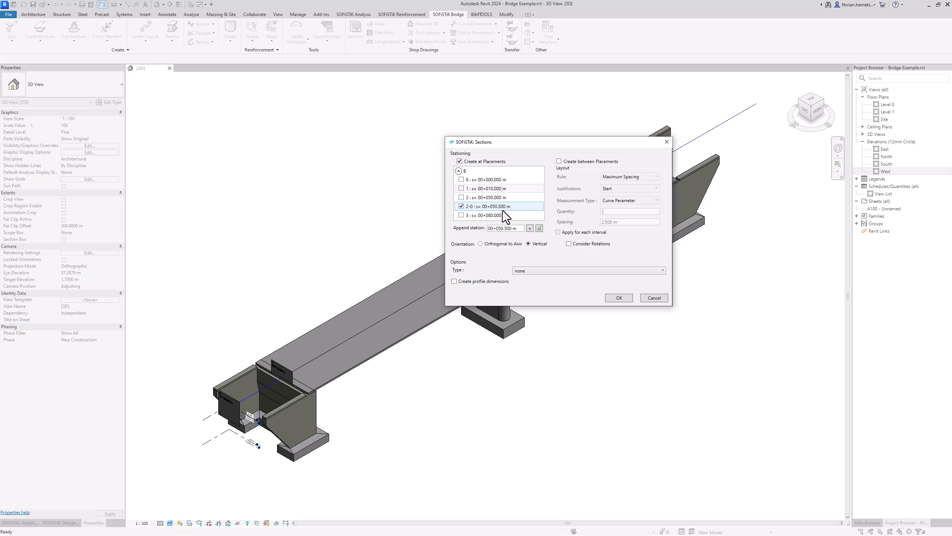
{"action": "left_click_drag", "start_coordinate": [518, 228], "coordinate": [478, 230]}
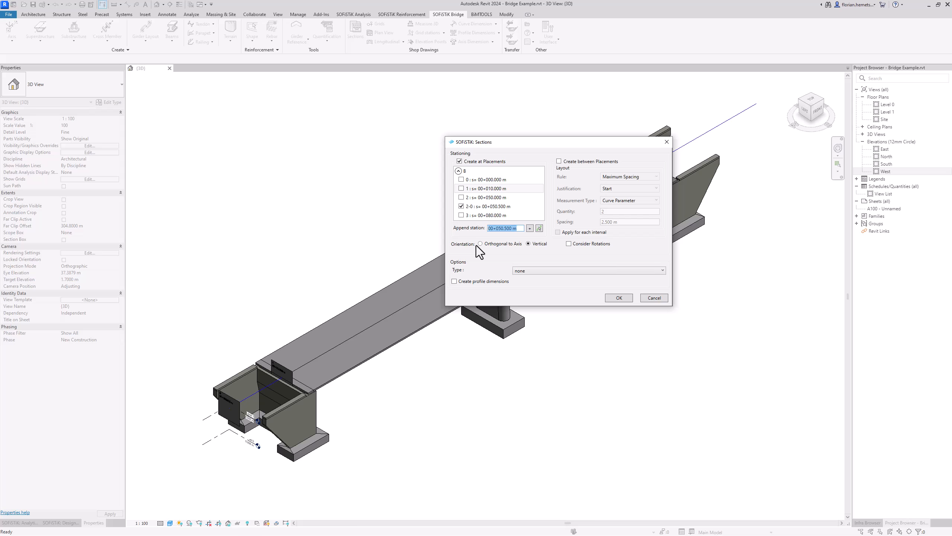
{"action": "type", "text": "79"}
{"action": "left_click", "coordinate": [530, 227]}
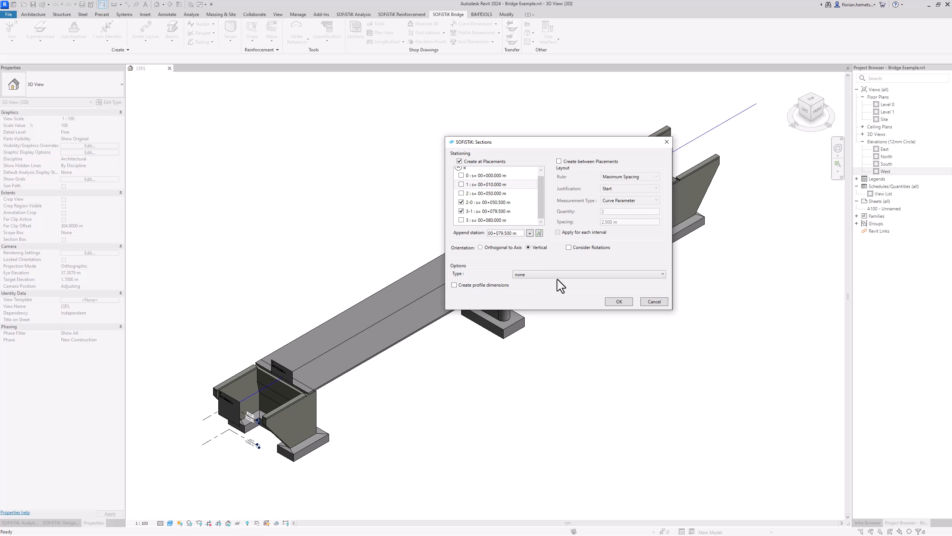
Step: Create the sections and open view B - 00+050.500 m from the Project Browser
{"action": "left_click", "coordinate": [619, 302]}
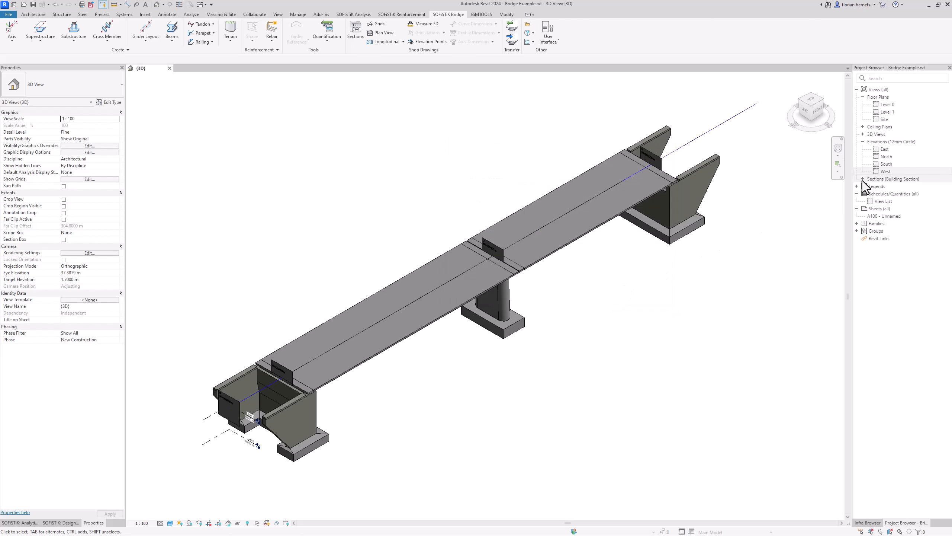
{"action": "left_click", "coordinate": [863, 179]}
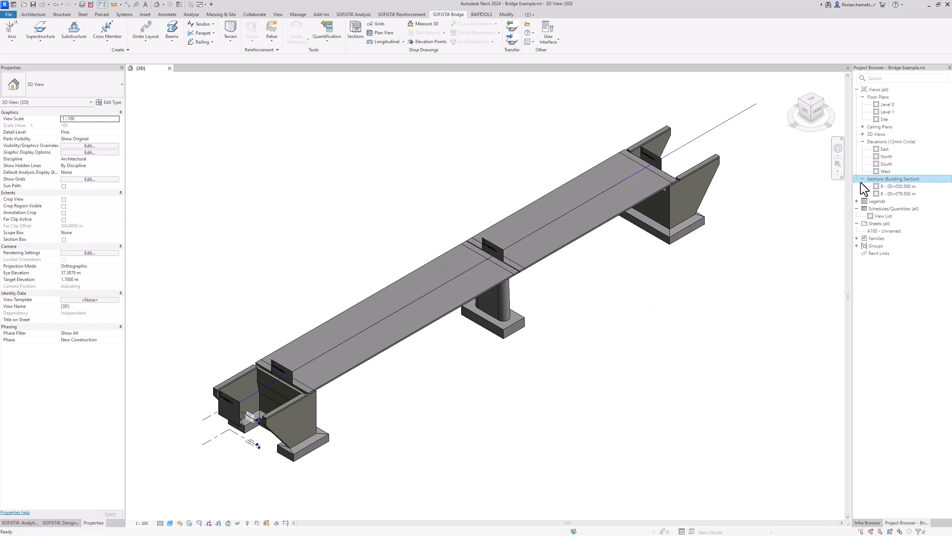
{"action": "double_click", "coordinate": [906, 188]}
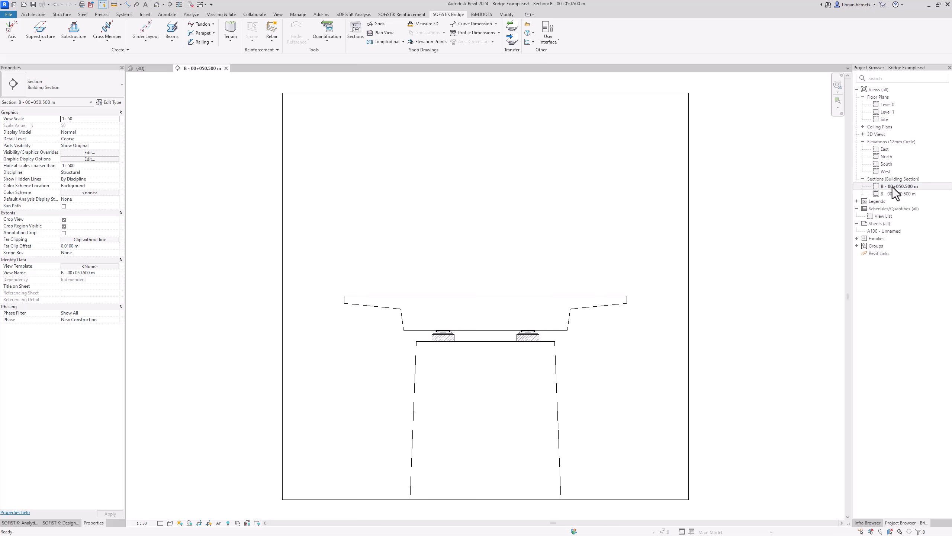
Step: Extend the section's crop region down to include the pier footing and recentre the view
{"action": "scroll", "coordinate": [600, 128], "scroll_direction": "down", "scroll_amount": 2}
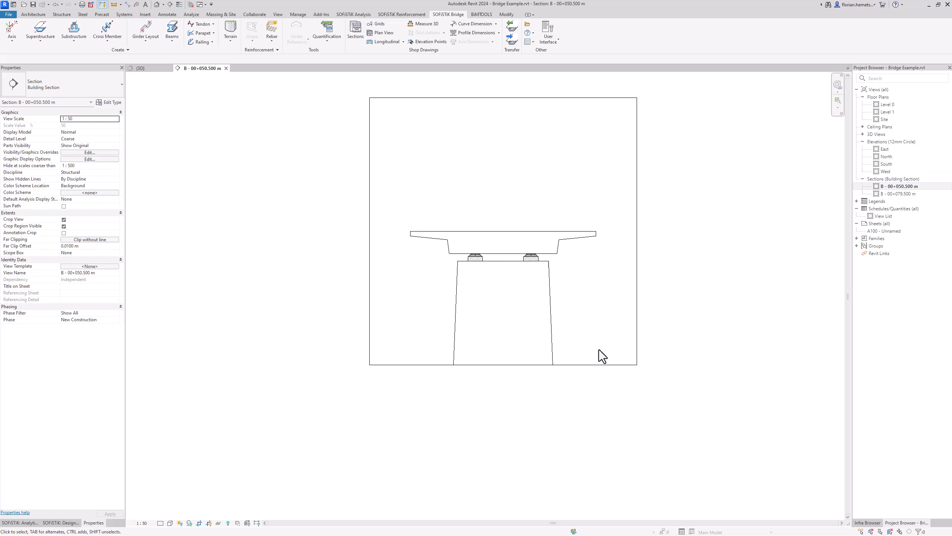
{"action": "left_click", "coordinate": [591, 365]}
{"action": "scroll", "coordinate": [455, 200], "scroll_direction": "down", "scroll_amount": 1}
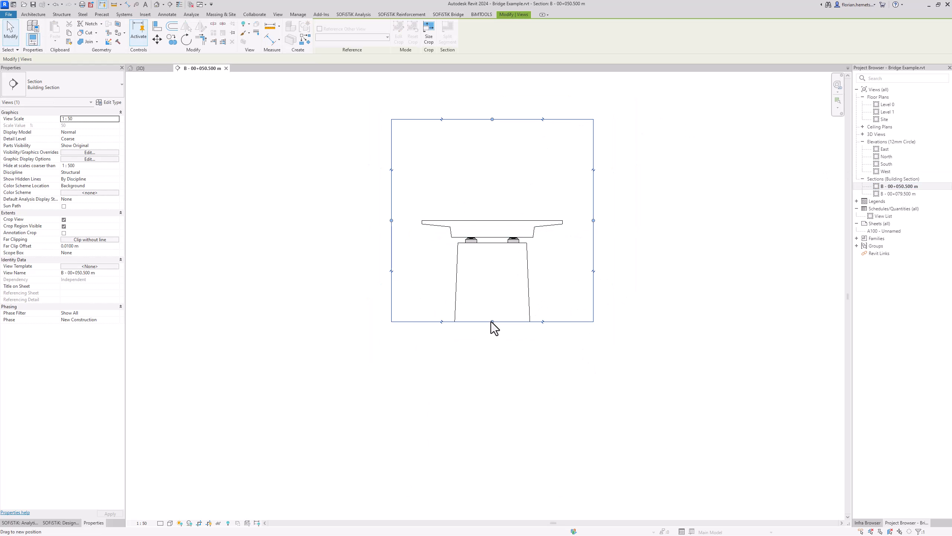
{"action": "left_click_drag", "start_coordinate": [492, 322], "coordinate": [475, 411]}
{"action": "scroll", "coordinate": [475, 310], "scroll_direction": "up", "scroll_amount": 1}
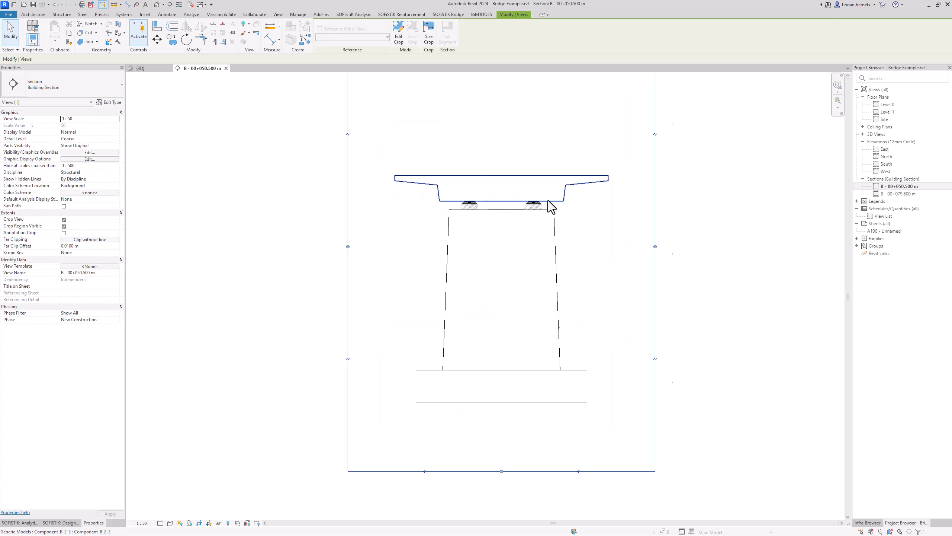
{"action": "scroll", "coordinate": [547, 200], "scroll_direction": "up", "scroll_amount": 1}
{"action": "key", "text": "Escape"}
{"action": "scroll", "coordinate": [454, 237], "scroll_direction": "up", "scroll_amount": 2}
{"action": "middle_click_drag", "start_coordinate": [455, 237], "coordinate": [458, 265]}
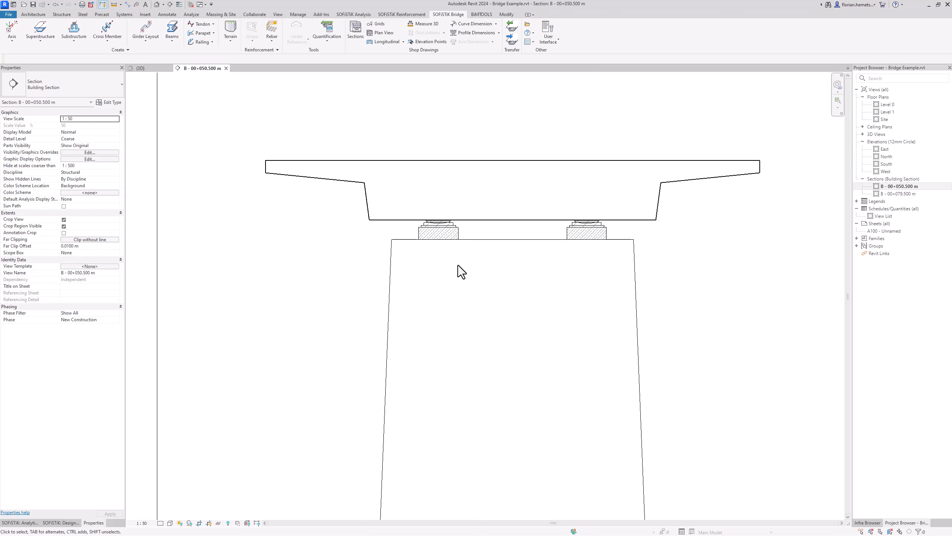
{"action": "scroll", "coordinate": [458, 265], "scroll_direction": "down", "scroll_amount": 1}
{"action": "middle_click_drag", "start_coordinate": [497, 346], "coordinate": [501, 314]}
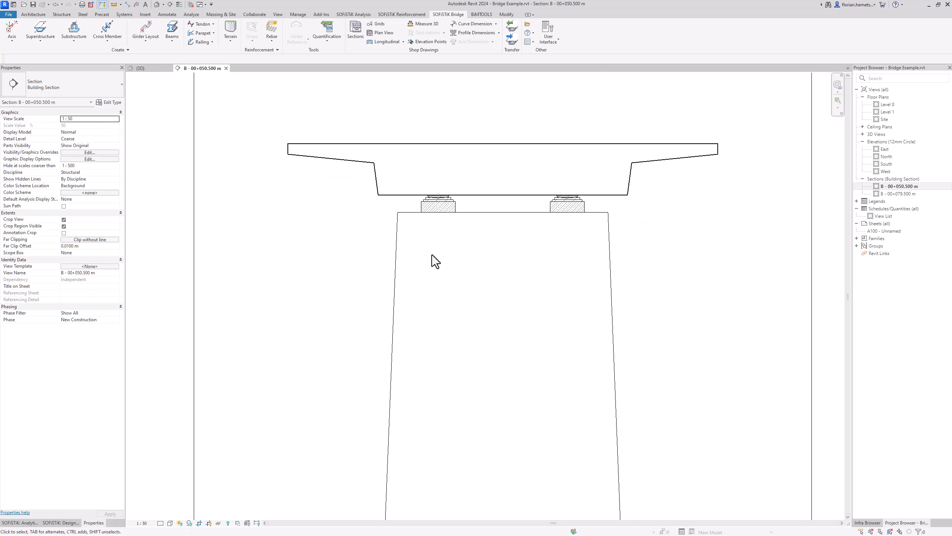
Step: Assign the Concrete material to the pier via the material search
{"action": "left_click", "coordinate": [397, 244]}
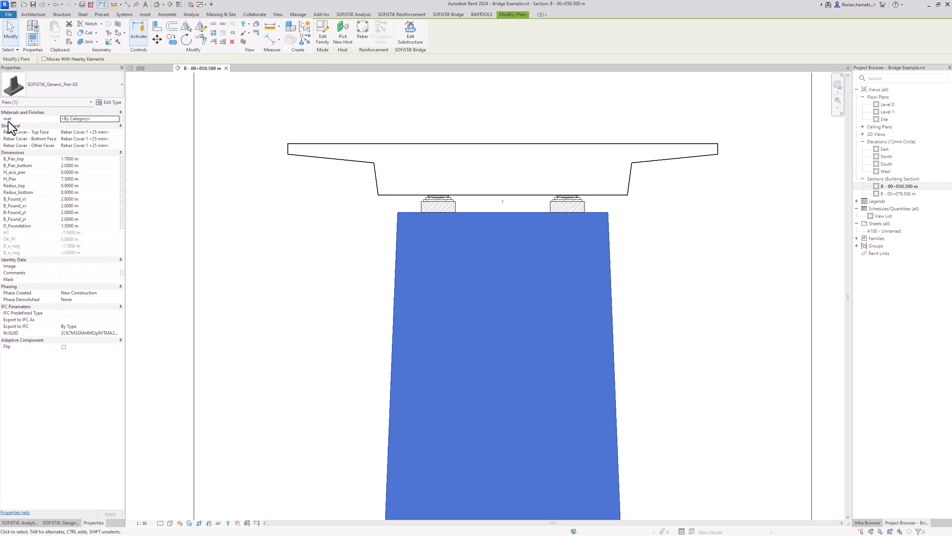
{"action": "left_click", "coordinate": [117, 119]}
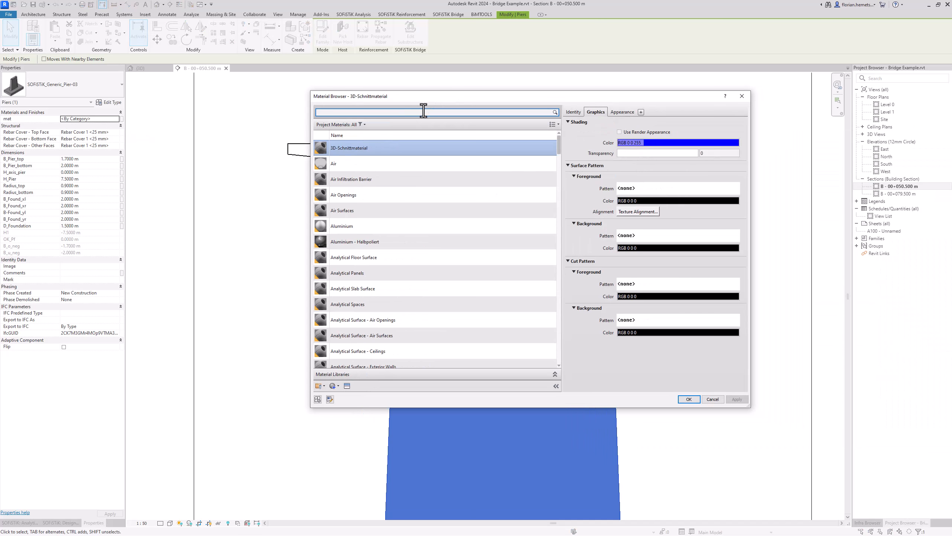
{"action": "type", "text": "conx"}
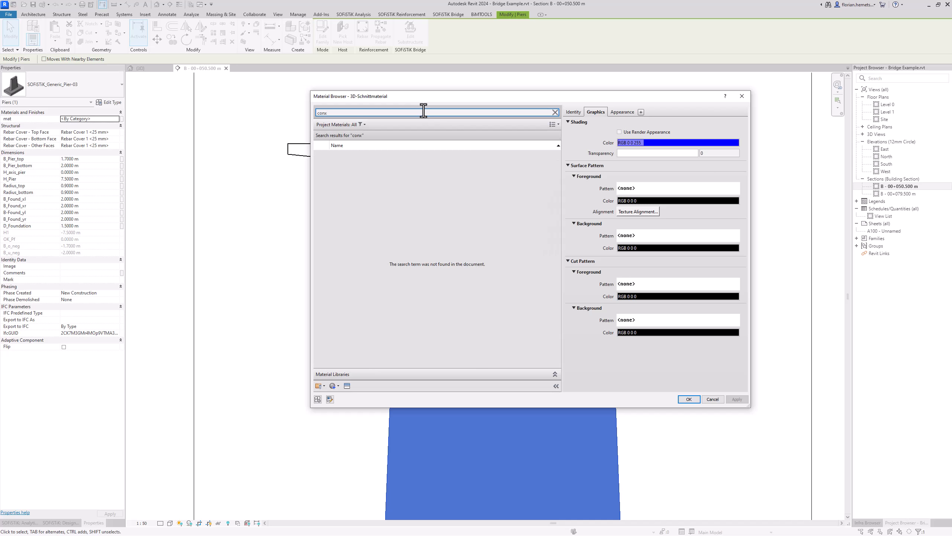
{"action": "key", "text": "BackSpace"}
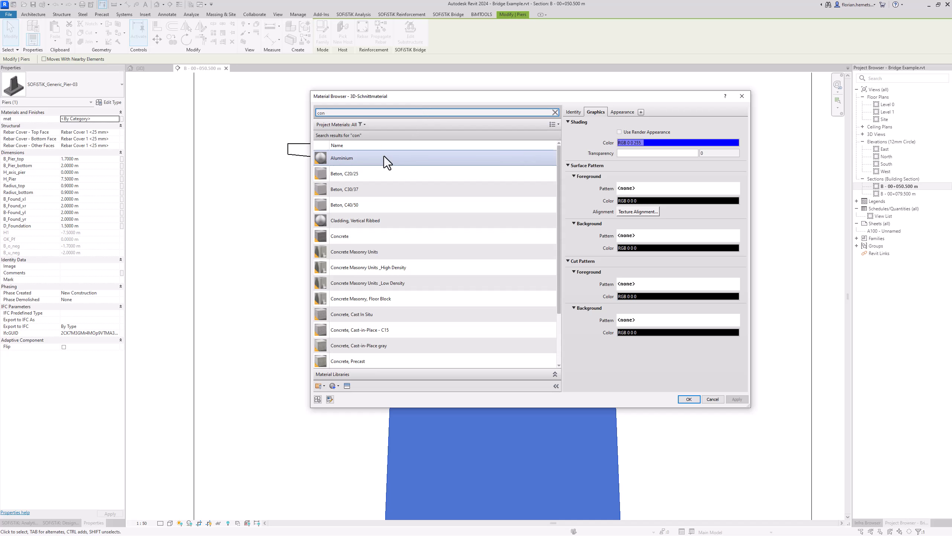
{"action": "left_click", "coordinate": [371, 234]}
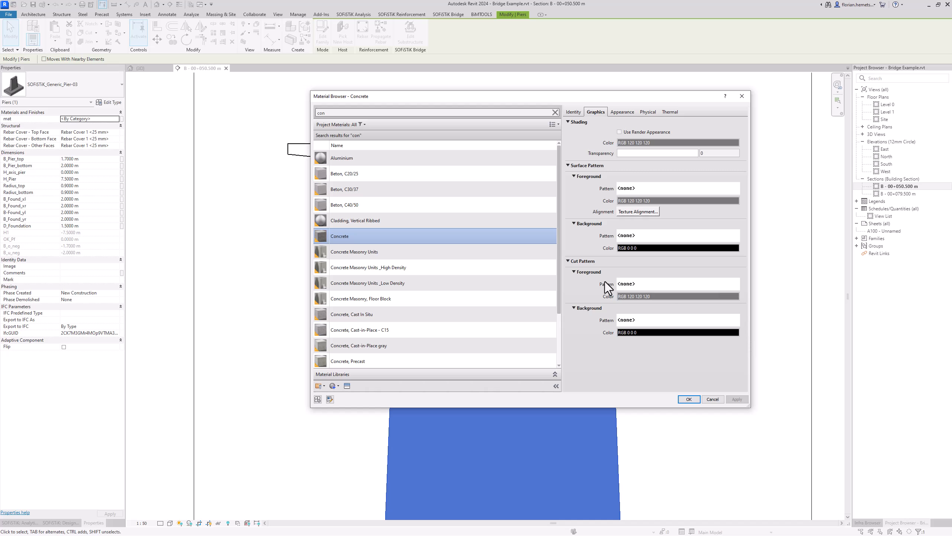
Step: Set Concrete's foreground cut pattern to _Beton - Stahlbeton and confirm the material change
{"action": "left_click", "coordinate": [633, 283]}
{"action": "left_click", "coordinate": [555, 247]}
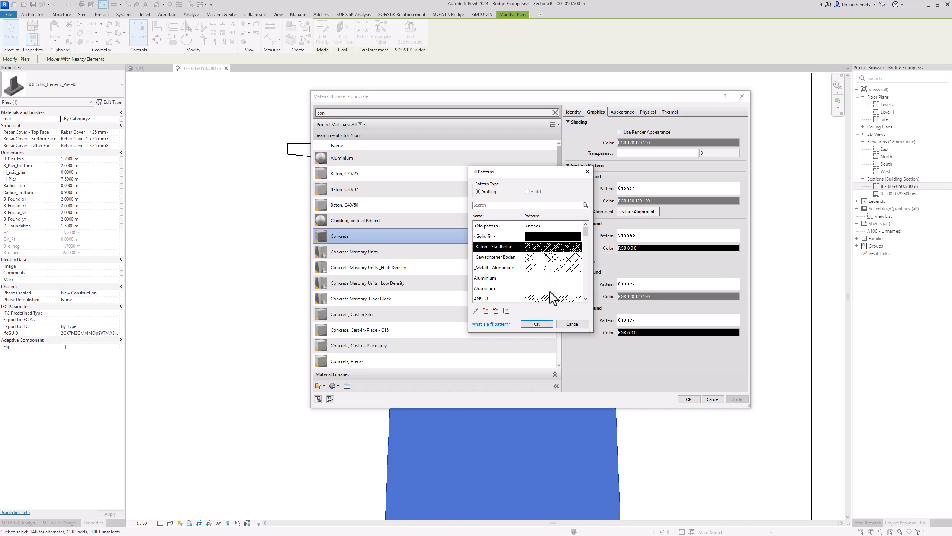
{"action": "left_click", "coordinate": [542, 324]}
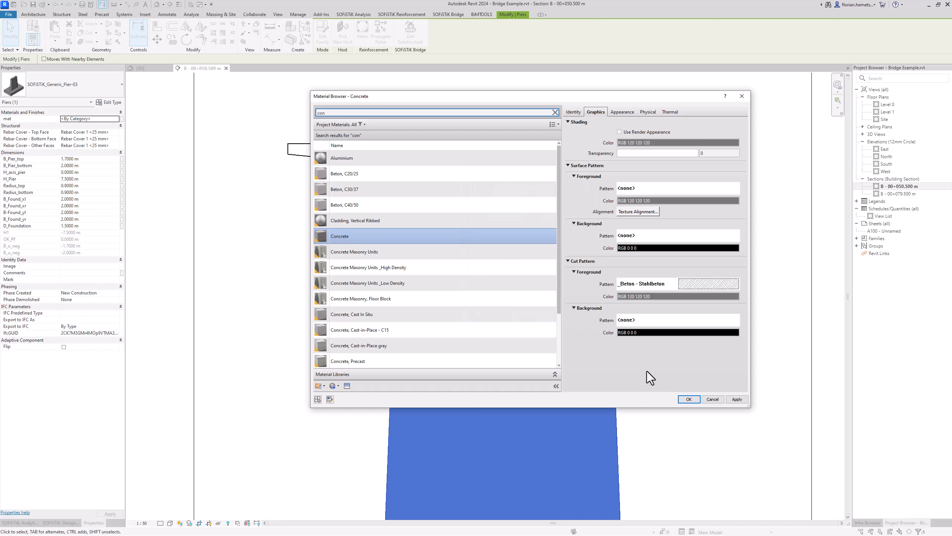
{"action": "left_click", "coordinate": [689, 399]}
{"action": "left_click", "coordinate": [649, 335]}
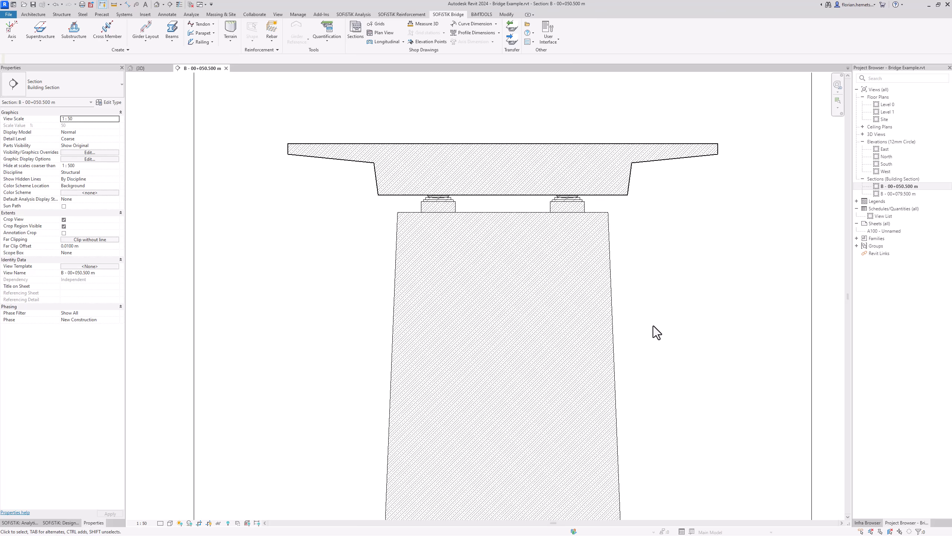
{"action": "scroll", "coordinate": [658, 298], "scroll_direction": "down", "scroll_amount": 1}
{"action": "middle_click_drag", "start_coordinate": [657, 293], "coordinate": [669, 339]}
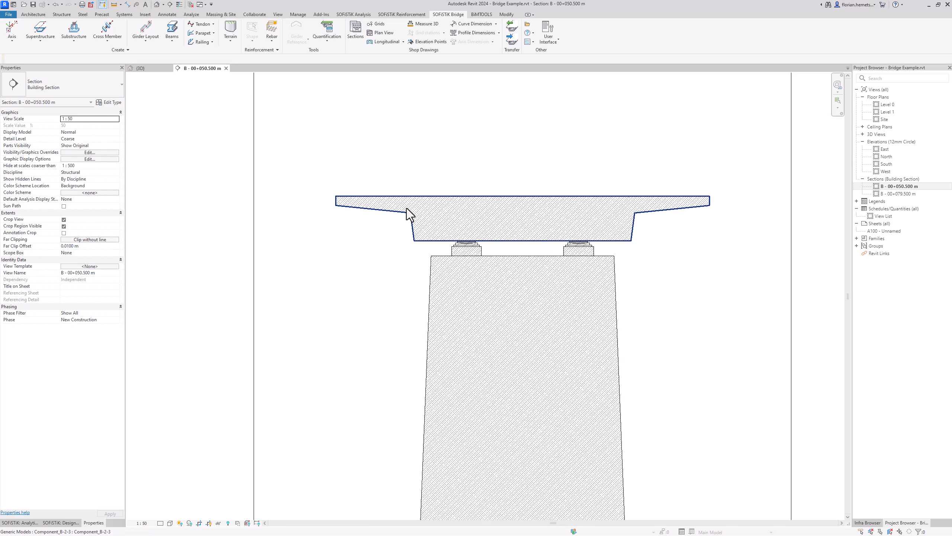
{"action": "left_click", "coordinate": [128, 5]}
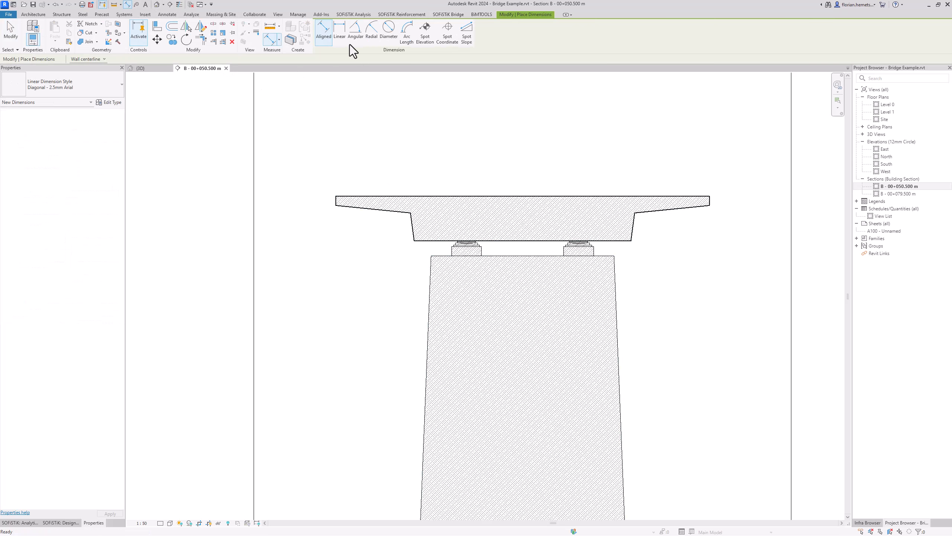
{"action": "left_click", "coordinate": [338, 37]}
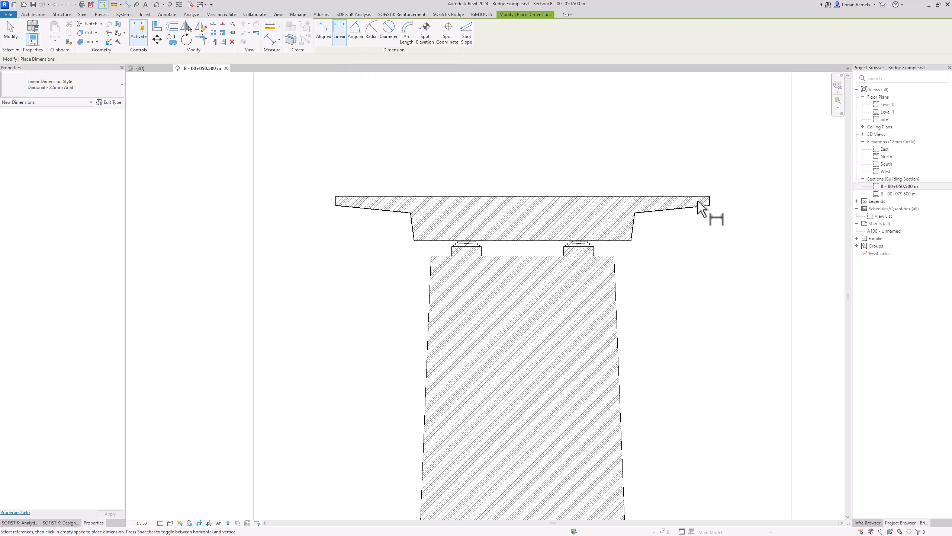
{"action": "left_click", "coordinate": [337, 201]}
{"action": "left_click", "coordinate": [416, 241]}
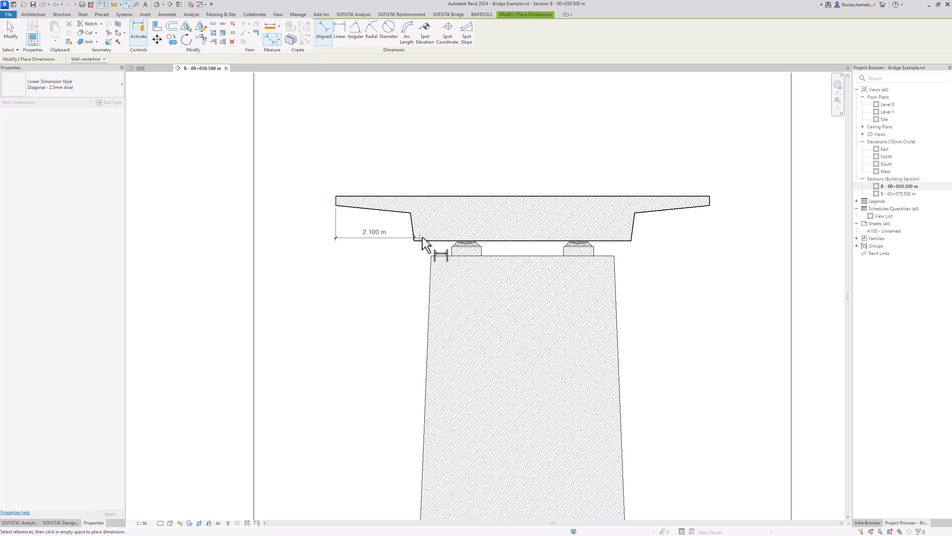
{"action": "left_click", "coordinate": [632, 241]}
{"action": "left_click", "coordinate": [704, 207]}
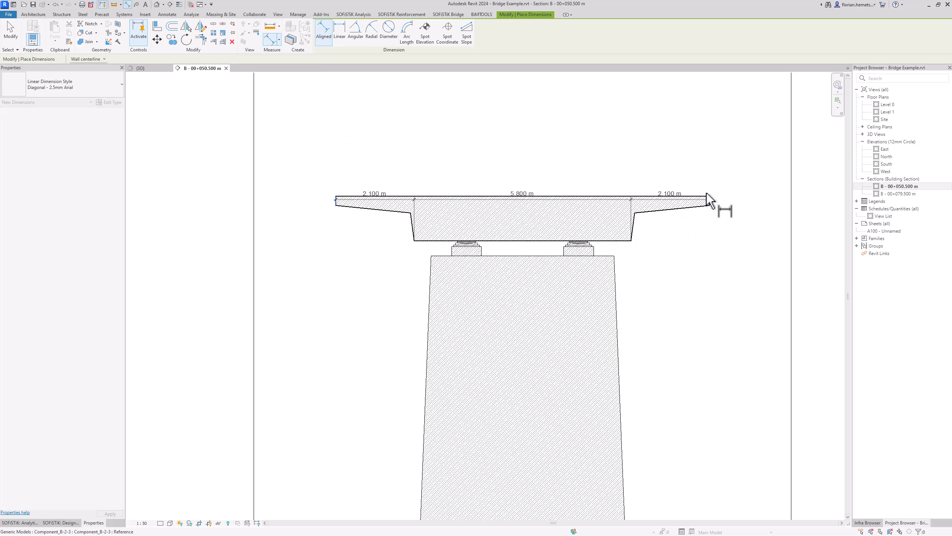
{"action": "left_click", "coordinate": [691, 127]}
{"action": "key", "text": "Escape"}
{"action": "key", "text": "Escape"}
{"action": "left_click_drag", "start_coordinate": [590, 115], "coordinate": [563, 146]}
{"action": "left_click", "coordinate": [560, 120]}
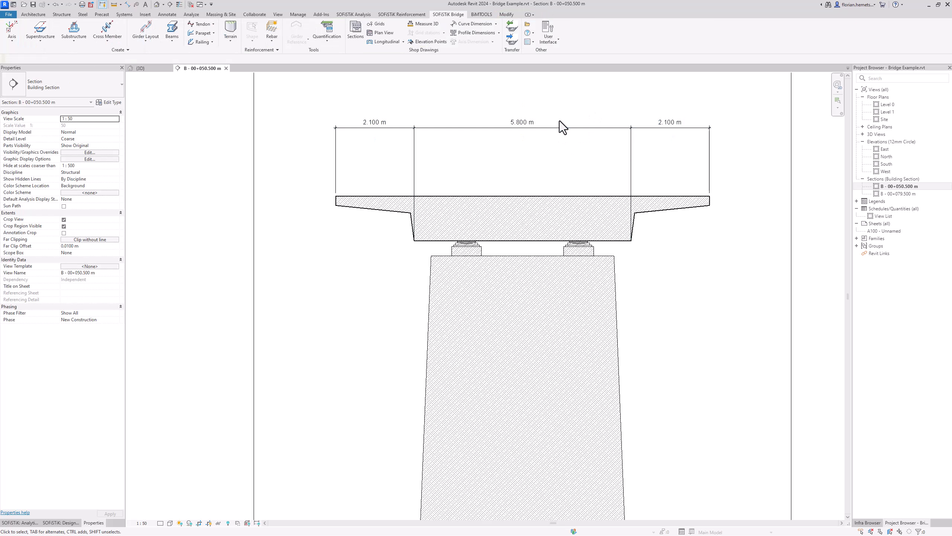
{"action": "left_click", "coordinate": [540, 148]}
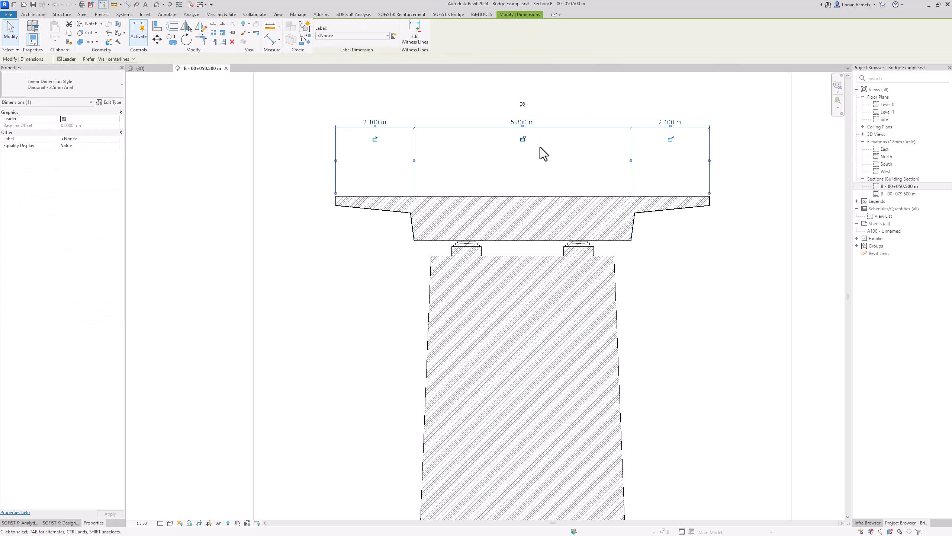
{"action": "key", "text": "Delete"}
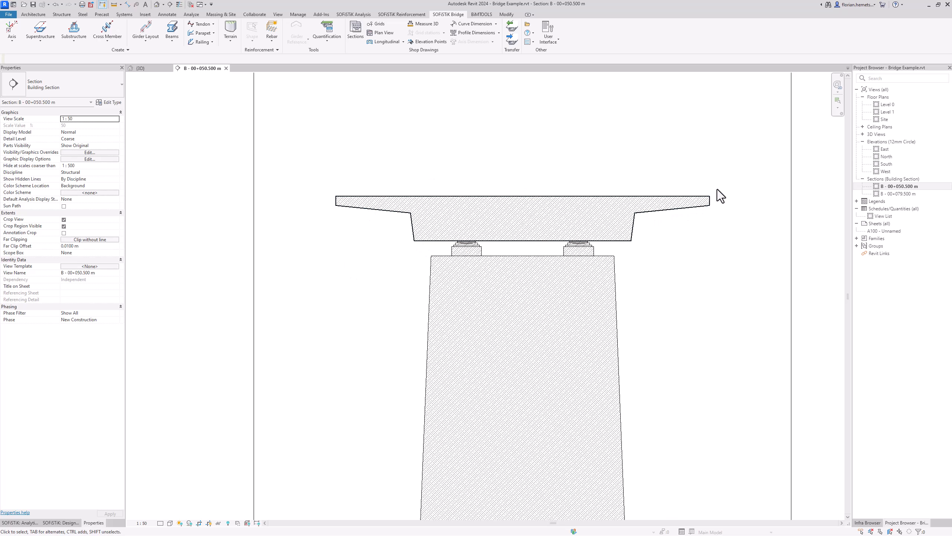
Step: Set the section's Far Clip Offset to 20 m and zoom toward the deck cantilever
{"action": "left_click", "coordinate": [82, 247]}
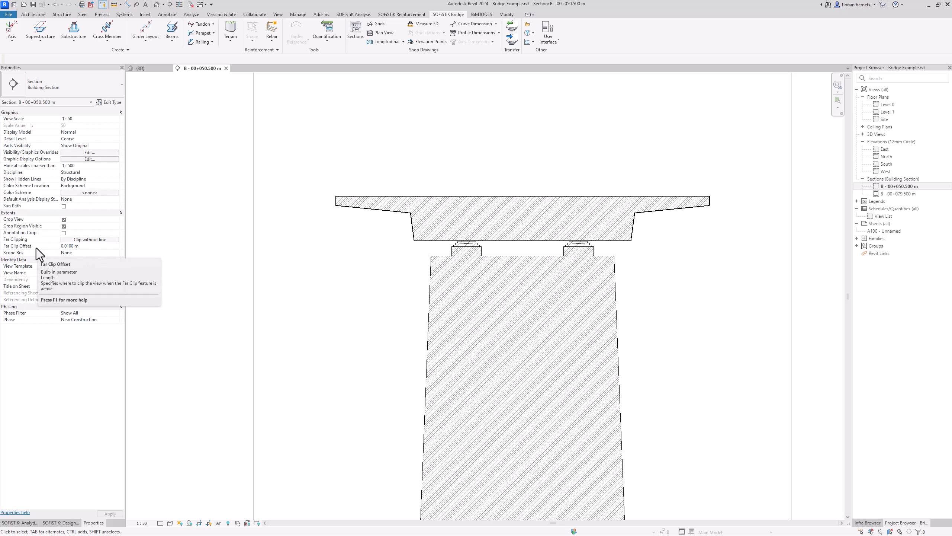
{"action": "left_click_drag", "start_coordinate": [87, 248], "coordinate": [48, 247]}
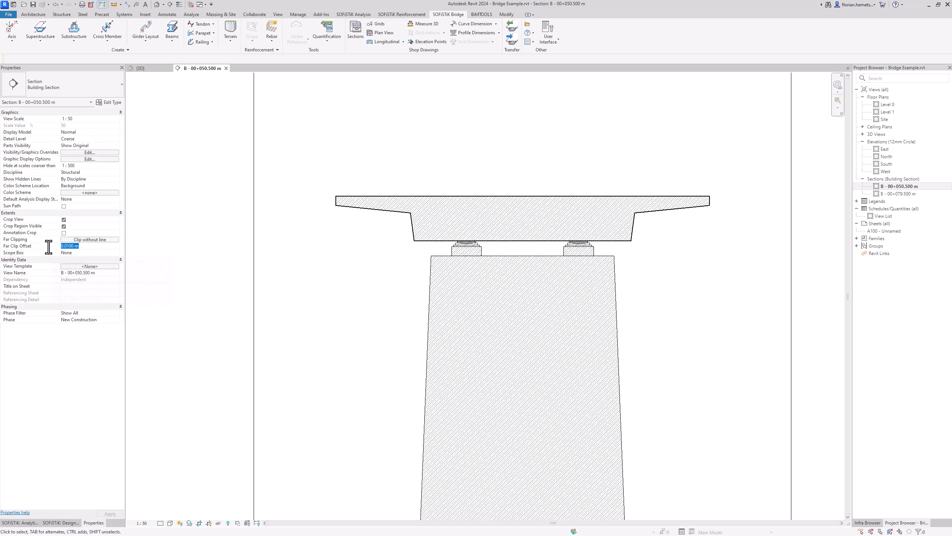
{"action": "type", "text": "1"}
{"action": "type", "text": "20"}
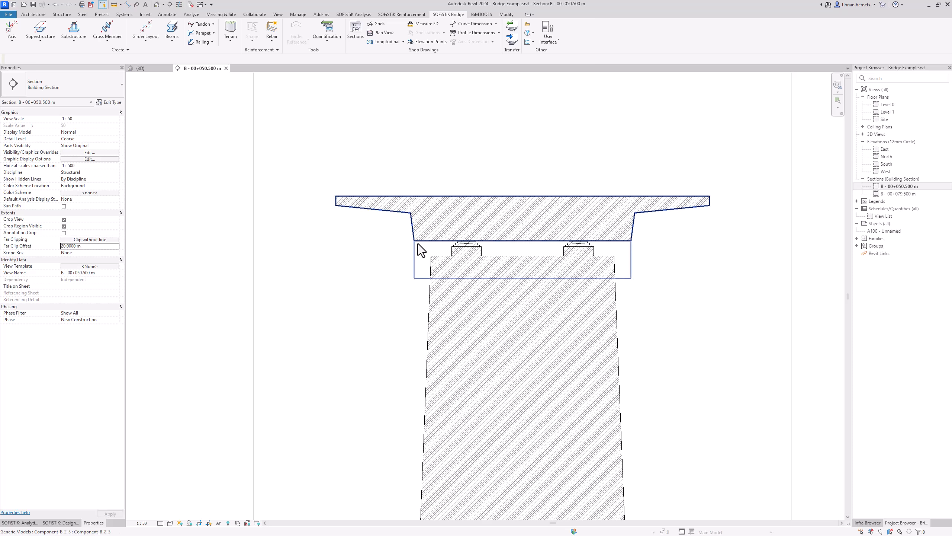
{"action": "scroll", "coordinate": [419, 243], "scroll_direction": "up", "scroll_amount": 5}
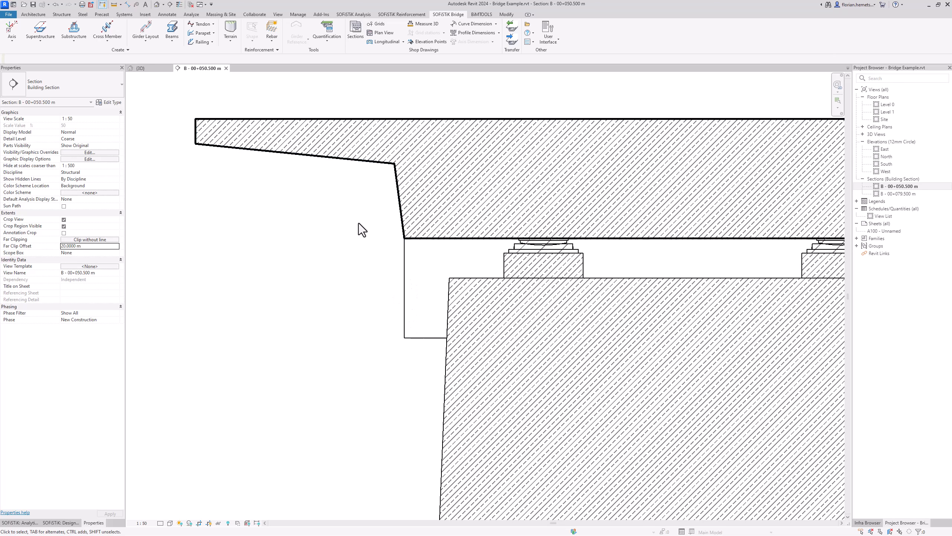
{"action": "left_click", "coordinate": [127, 4]}
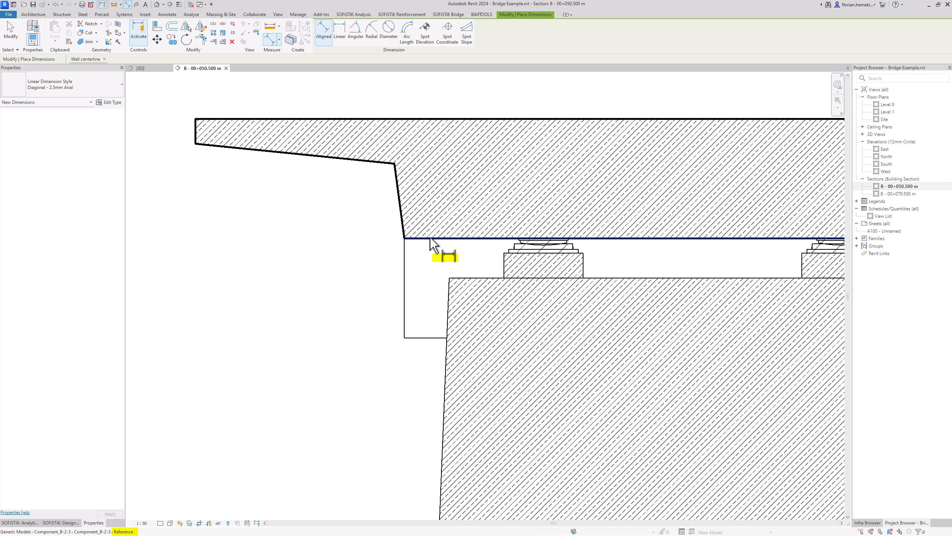
{"action": "key", "text": "Tab"}
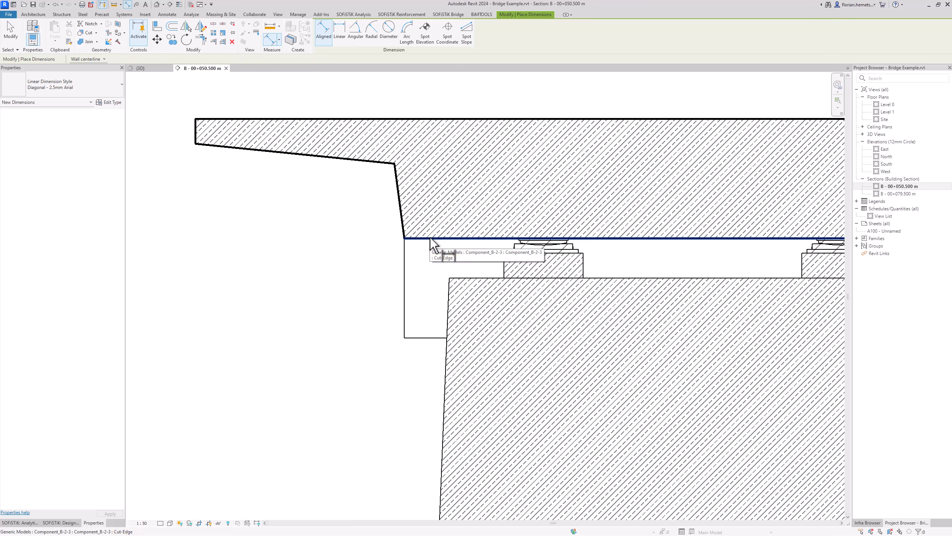
{"action": "scroll", "coordinate": [432, 244], "scroll_direction": "down", "scroll_amount": 4}
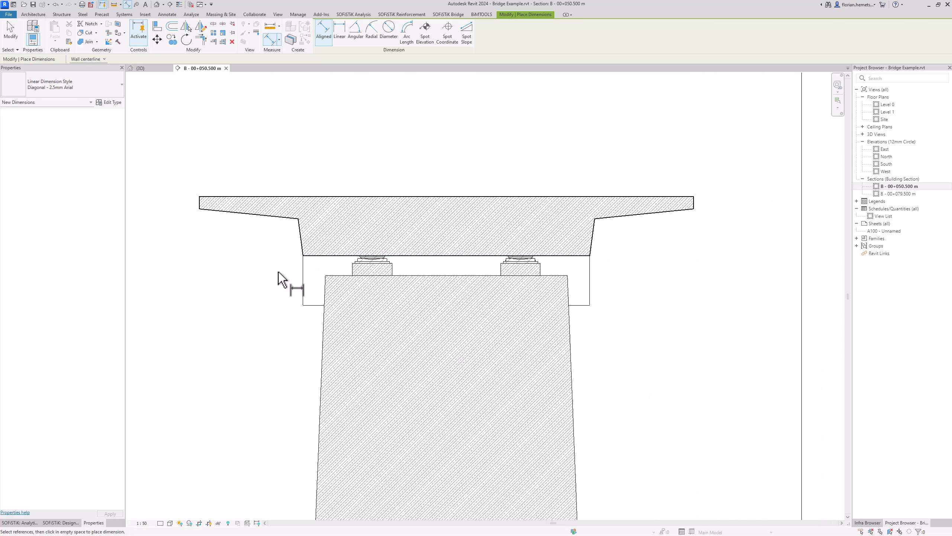
{"action": "key", "text": "Escape"}
{"action": "key", "text": "Escape"}
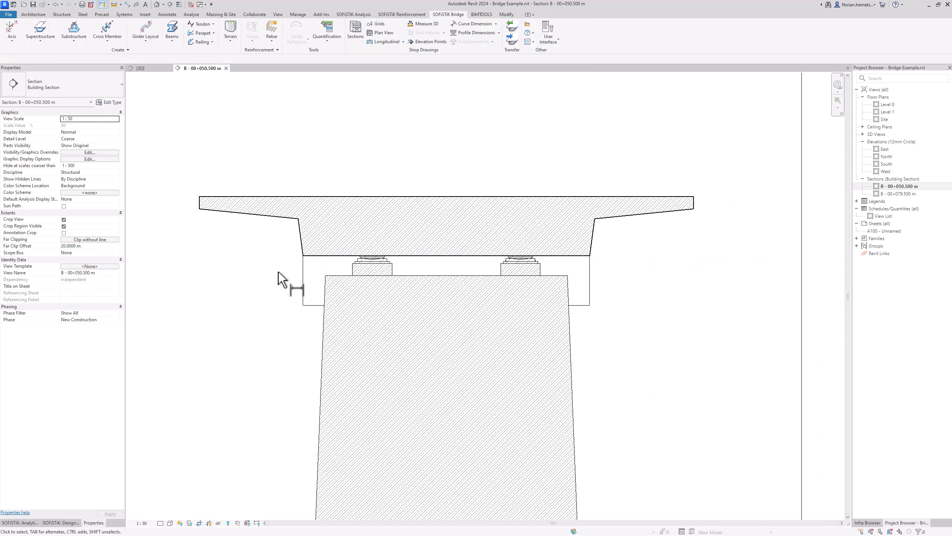
Step: Reset the Far Clip Offset to 0.01 m, then start and cancel the DI dimension command
{"action": "left_click", "coordinate": [92, 247]}
{"action": "type", "text": "0"}
{"action": "type", "text": ".01"}
{"action": "key", "text": "Return"}
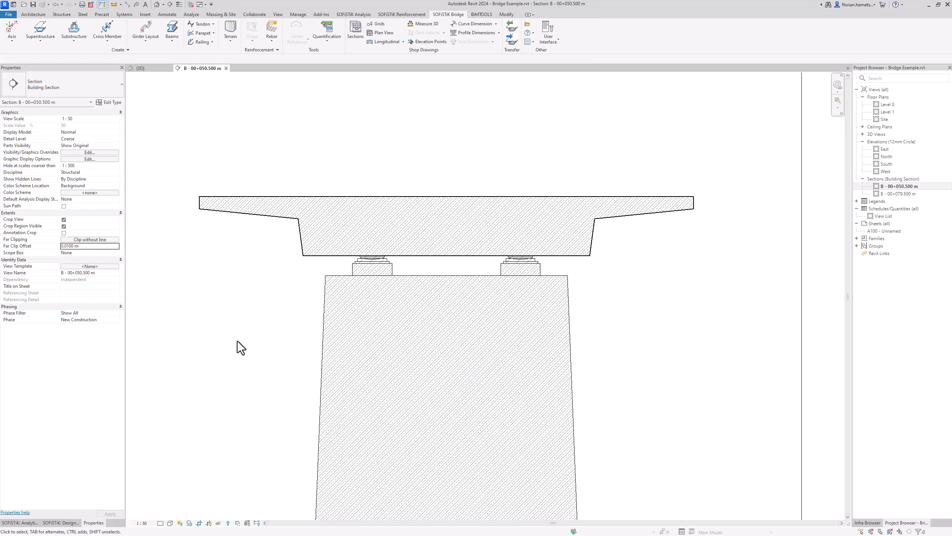
{"action": "key", "text": "d"}
{"action": "key", "text": "i"}
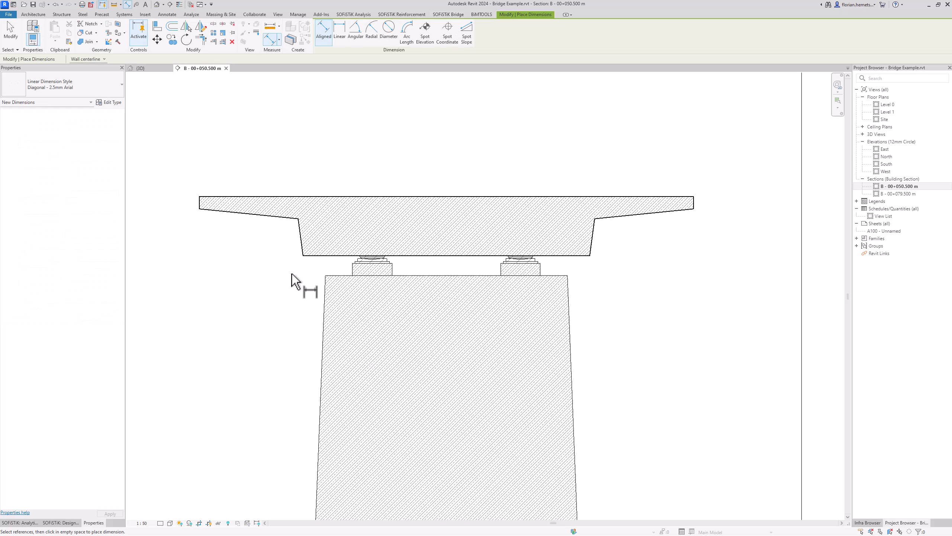
{"action": "key", "text": "Escape"}
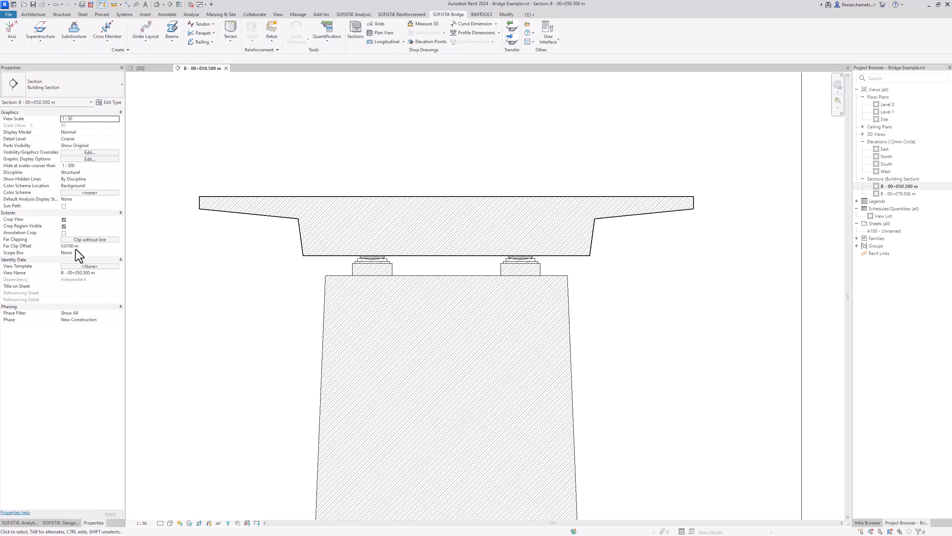
Step: Add a 10.000 m cut-edge dimension across the deck's full width, placed above the section
{"action": "left_click", "coordinate": [499, 33]}
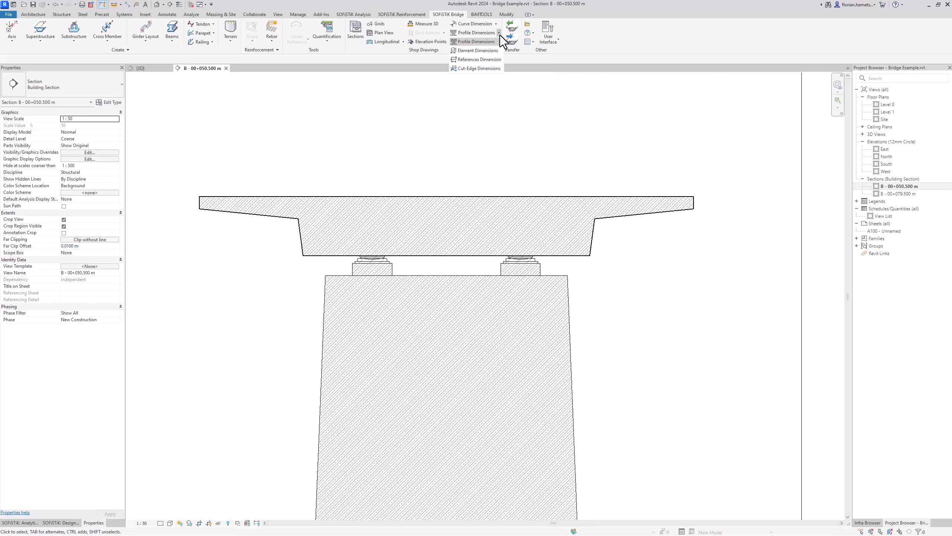
{"action": "left_click", "coordinate": [496, 69]}
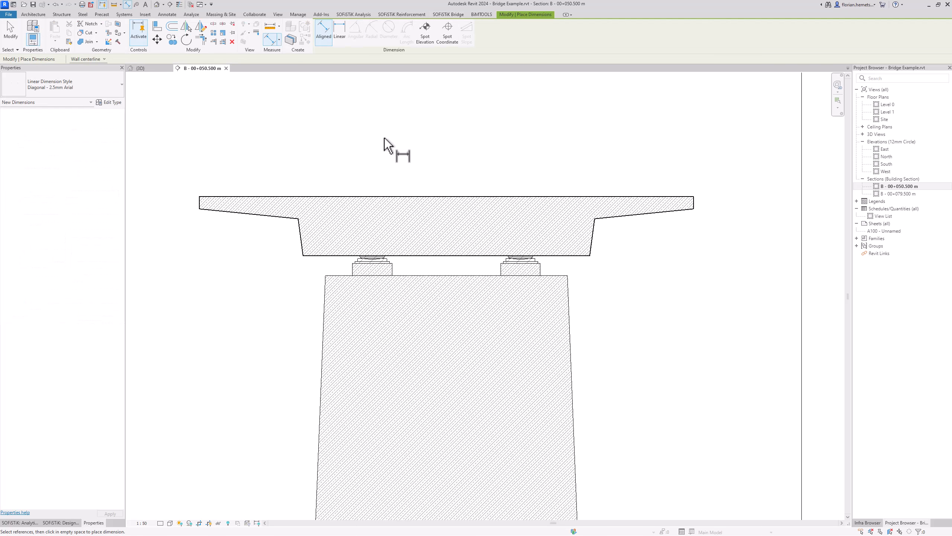
{"action": "left_click", "coordinate": [200, 206]}
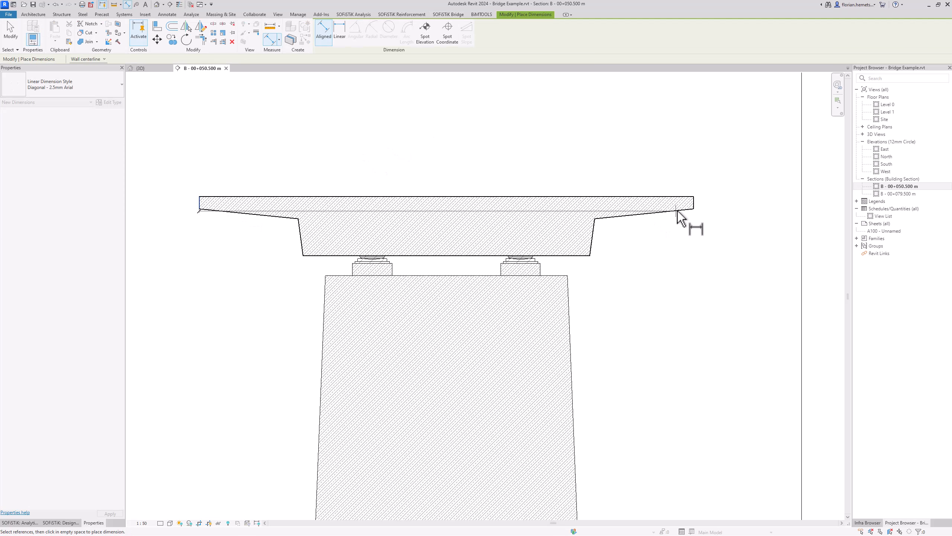
{"action": "left_click", "coordinate": [694, 203]}
{"action": "left_click", "coordinate": [642, 125]}
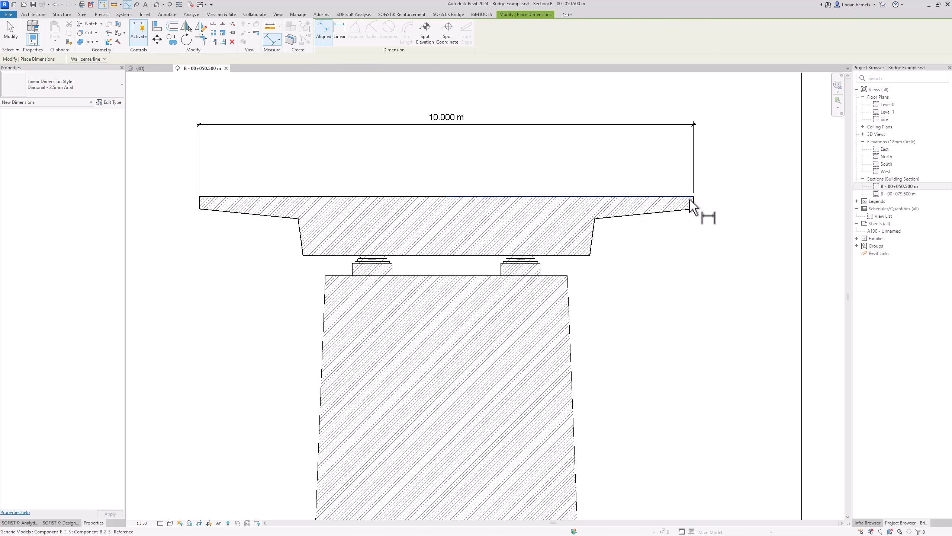
{"action": "key", "text": "Escape"}
{"action": "key", "text": "Escape"}
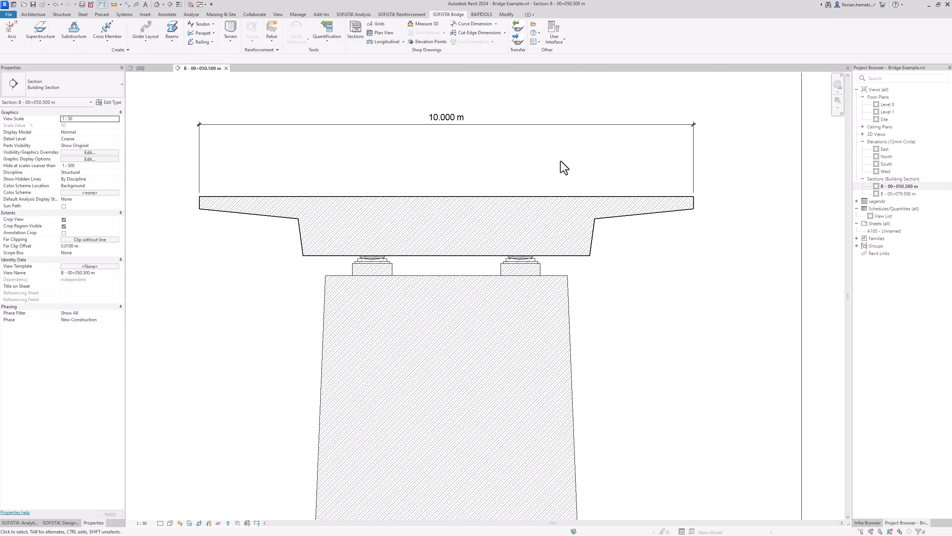
{"action": "left_click", "coordinate": [504, 34]}
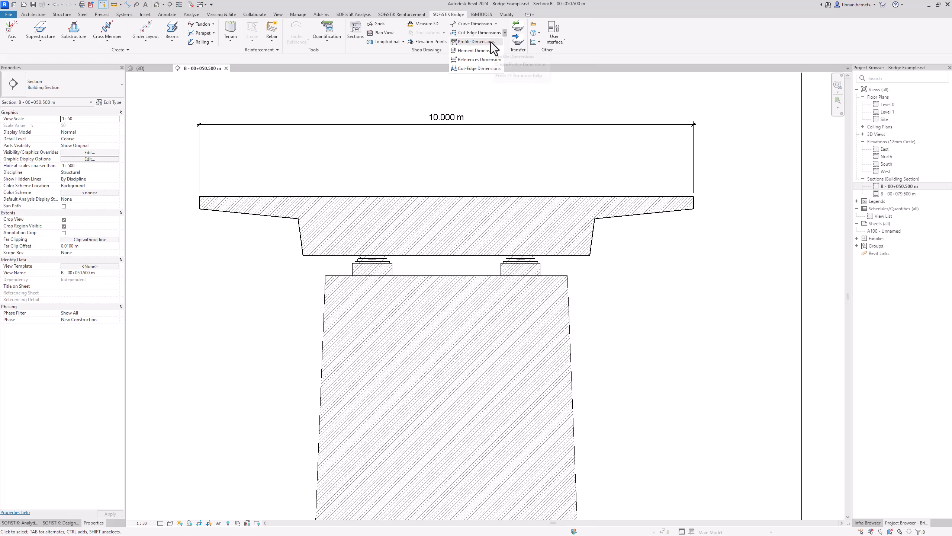
Step: Add profile dimensions to the deck and delete the duplicate 10.000 m dimension
{"action": "left_click", "coordinate": [475, 42]}
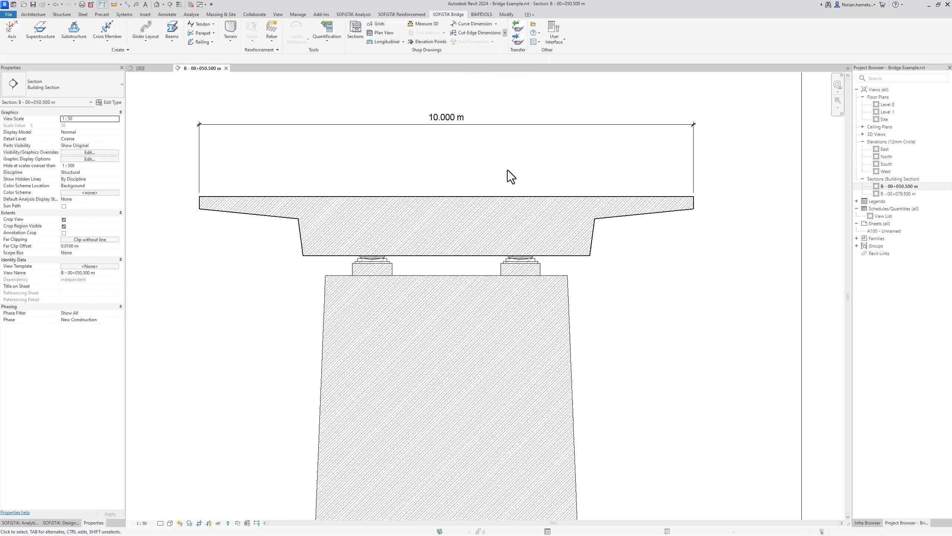
{"action": "left_click", "coordinate": [520, 203]}
{"action": "left_click", "coordinate": [538, 119]}
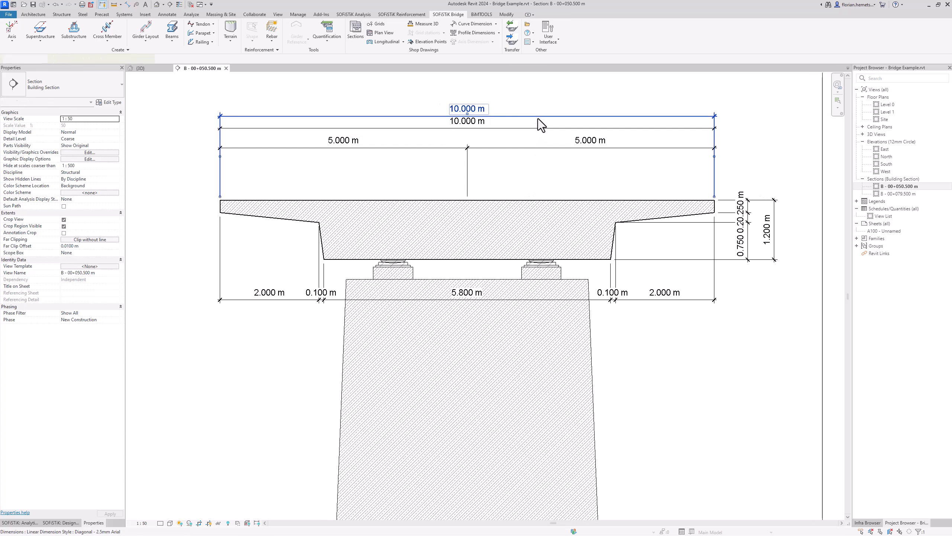
{"action": "key", "text": "Delete"}
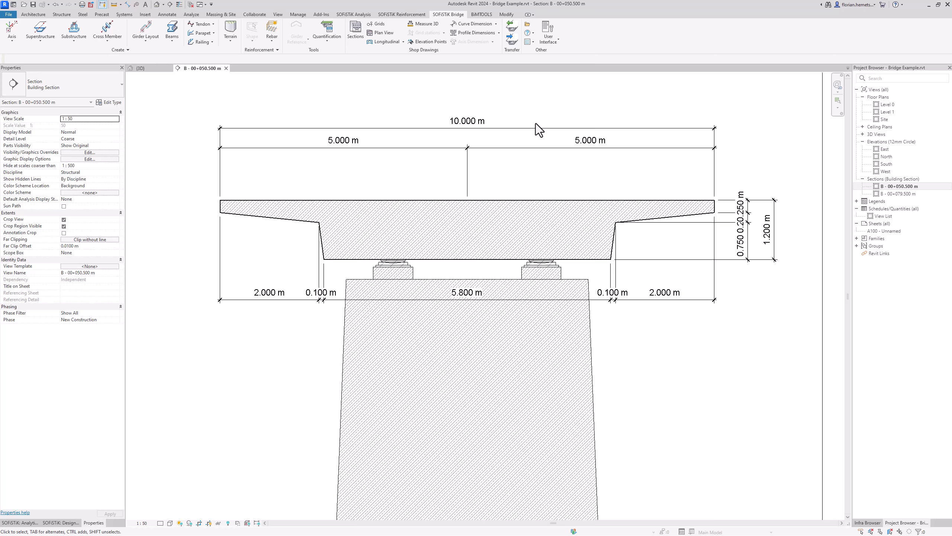
Step: Add SOFiSTiK element dimensions to the pier
{"action": "left_click", "coordinate": [499, 35]}
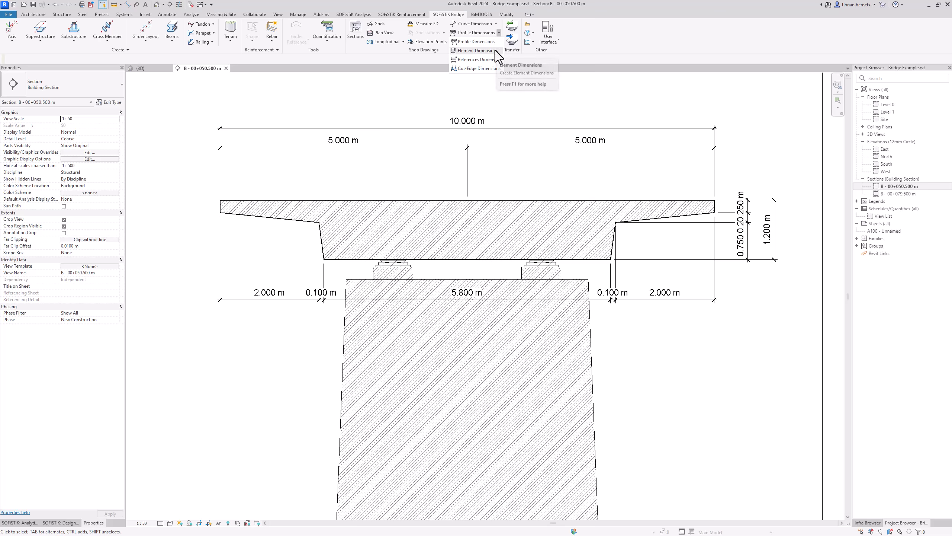
{"action": "left_click", "coordinate": [496, 51]}
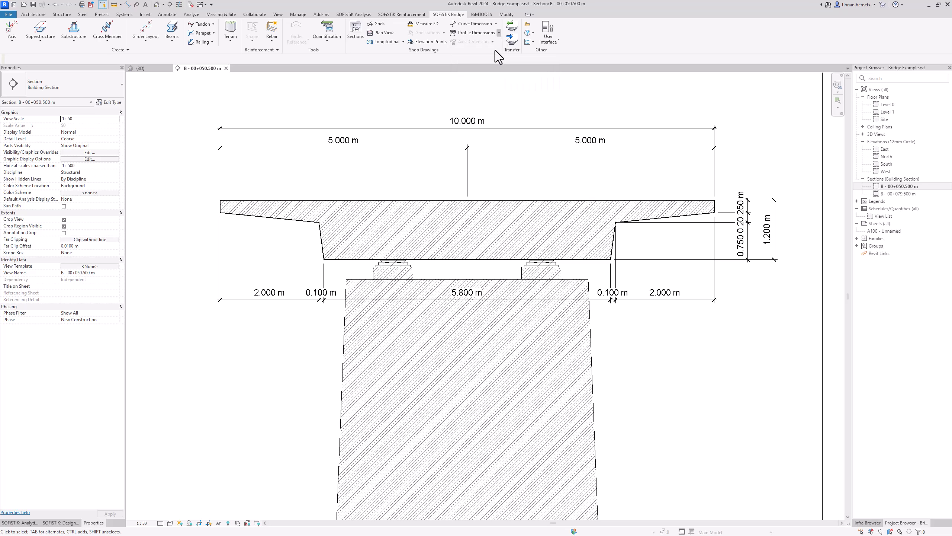
{"action": "left_click", "coordinate": [367, 281]}
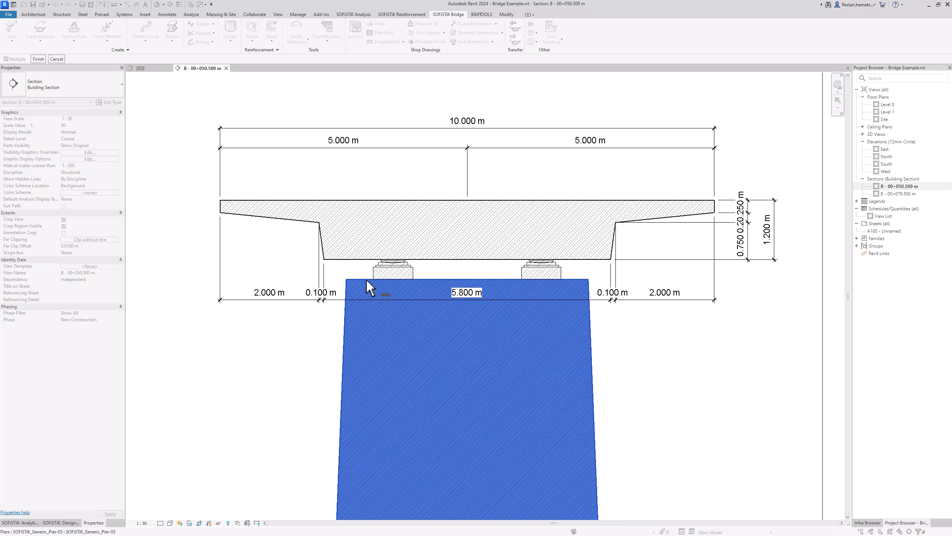
{"action": "left_click", "coordinate": [38, 59]}
Step: Delete the left-side vertical pier dimensions (9.000, 7.500, 1.500 m)
{"action": "mouse_move", "coordinate": [358, 399]}
{"action": "middle_mouse_down"}
{"action": "mouse_move", "coordinate": [378, 215]}
{"action": "mouse_move", "coordinate": [371, 196]}
{"action": "middle_mouse_up"}
{"action": "scroll", "coordinate": [371, 197], "scroll_direction": "down", "scroll_amount": 1}
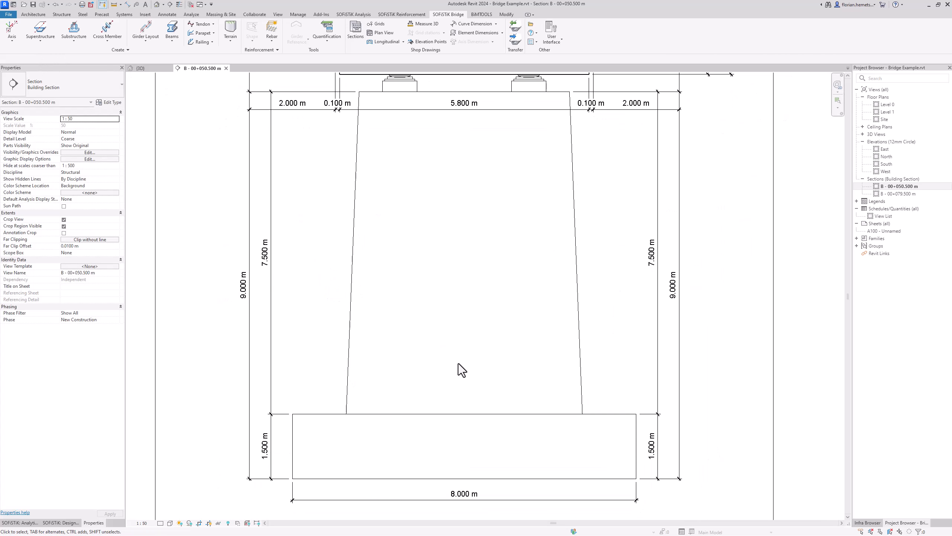
{"action": "scroll", "coordinate": [419, 423], "scroll_direction": "down", "scroll_amount": 1}
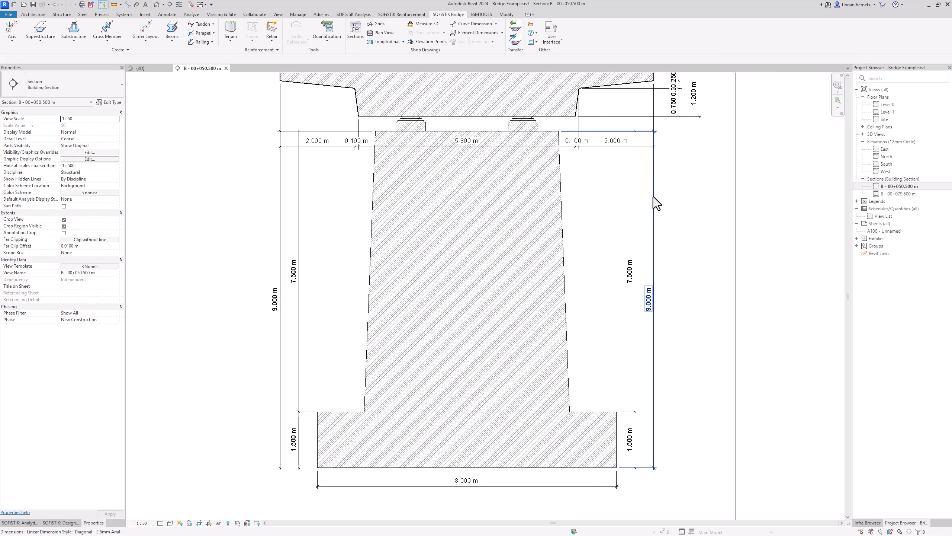
{"action": "middle_click_drag", "start_coordinate": [498, 430], "coordinate": [637, 430]}
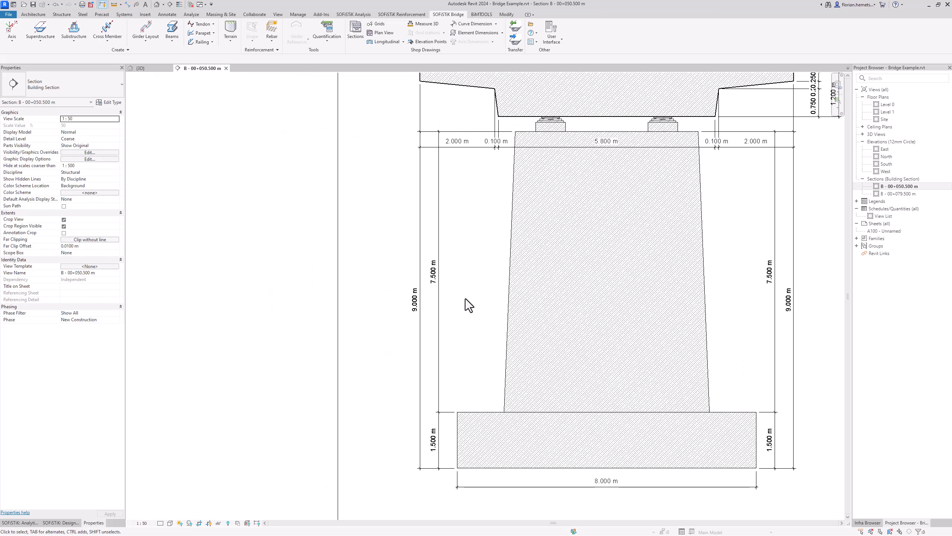
{"action": "left_click", "coordinate": [418, 332]}
{"action": "key", "text": "Delete"}
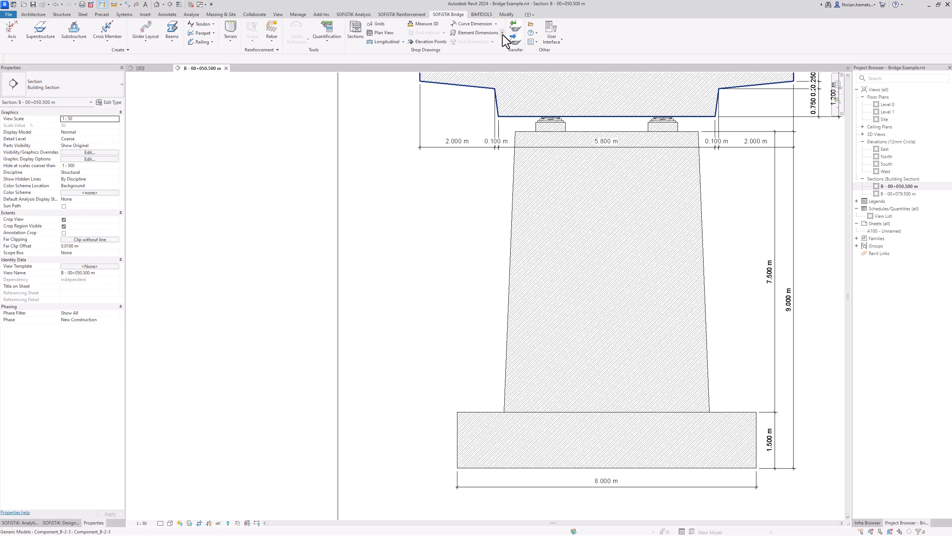
Step: Add a 7.500 m / 1.500 m references dimension chain along the pier and footing's left side
{"action": "left_click", "coordinate": [502, 33]}
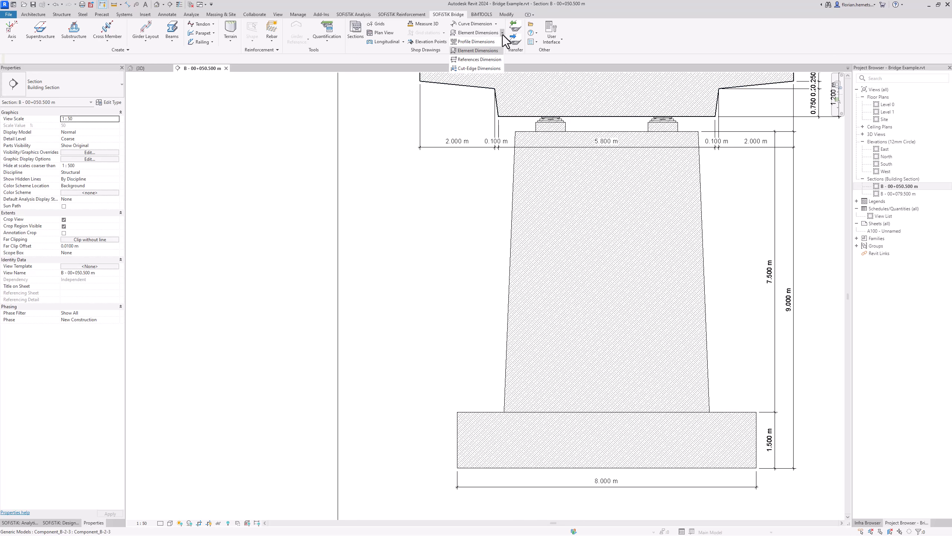
{"action": "left_click", "coordinate": [485, 61]}
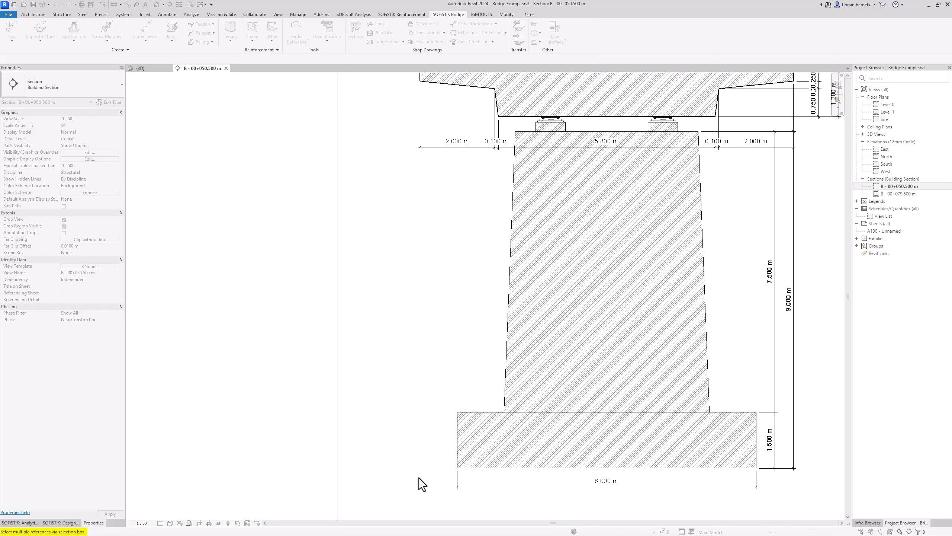
{"action": "left_click_drag", "start_coordinate": [419, 478], "coordinate": [524, 130]}
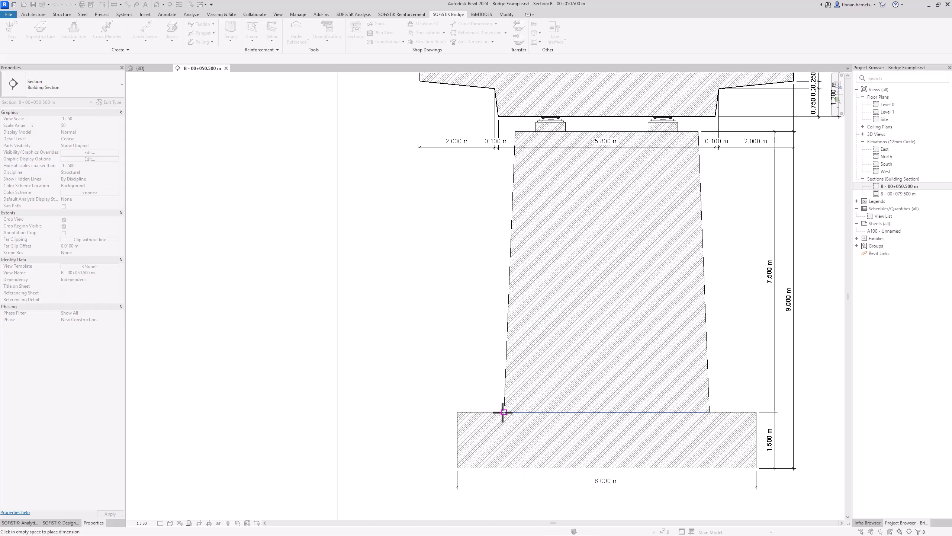
{"action": "left_click", "coordinate": [371, 272]}
{"action": "key", "text": "Escape"}
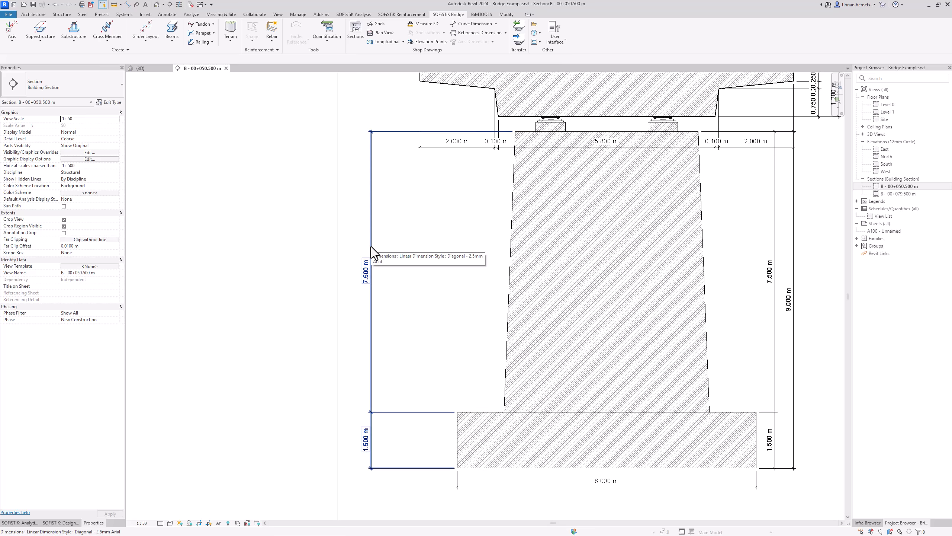
{"action": "scroll", "coordinate": [406, 287], "scroll_direction": "down", "scroll_amount": 2}
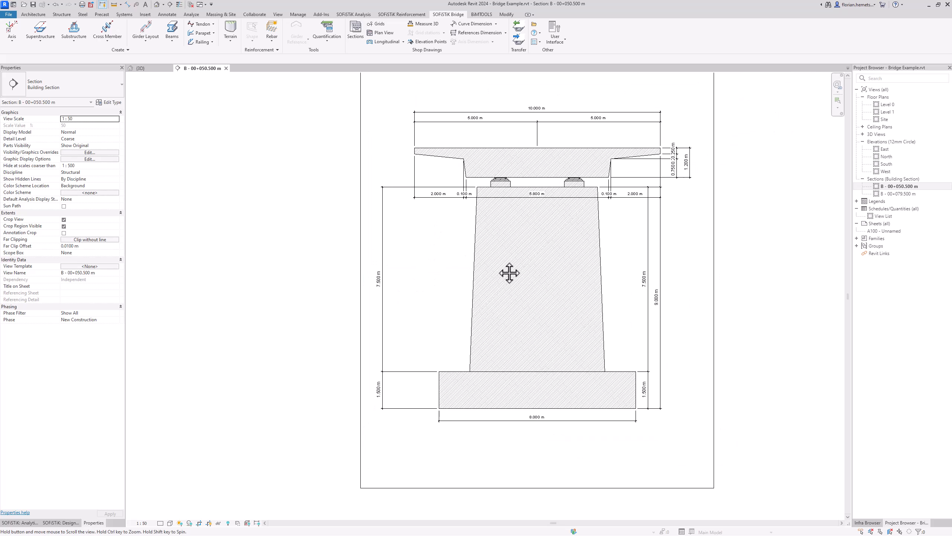
{"action": "middle_click_drag", "start_coordinate": [510, 273], "coordinate": [469, 312]}
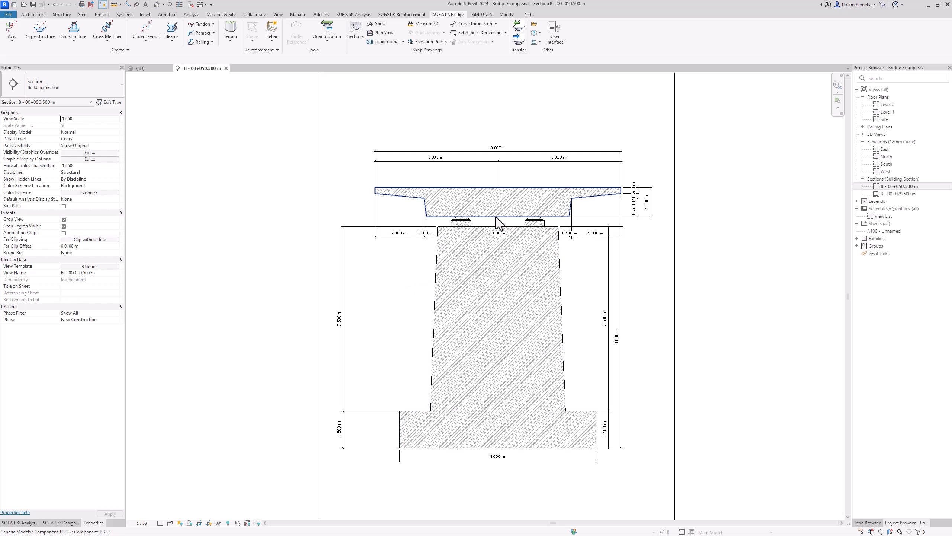
{"action": "scroll", "coordinate": [495, 217], "scroll_direction": "up", "scroll_amount": 1}
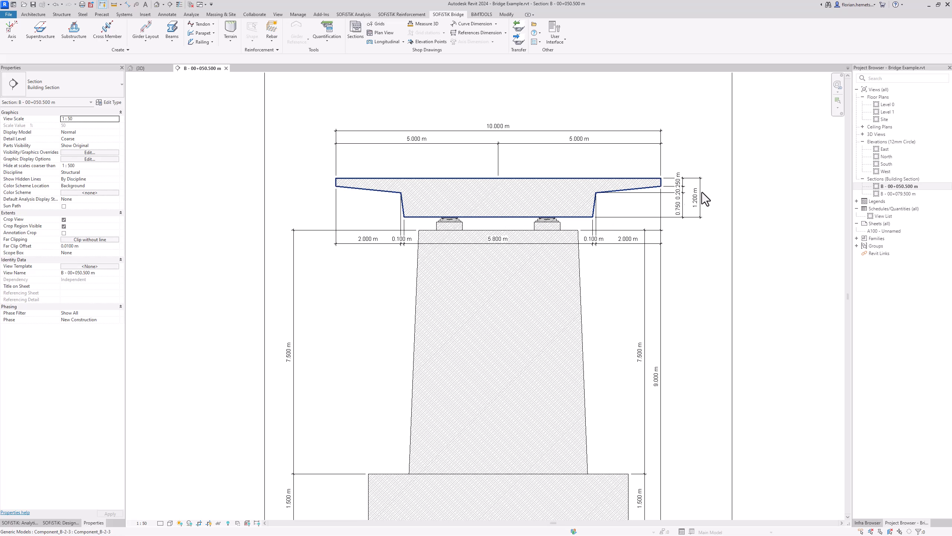
Step: Open section B - 00+079.500 m and extend its crop region down to the foundation
{"action": "double_click", "coordinate": [902, 193]}
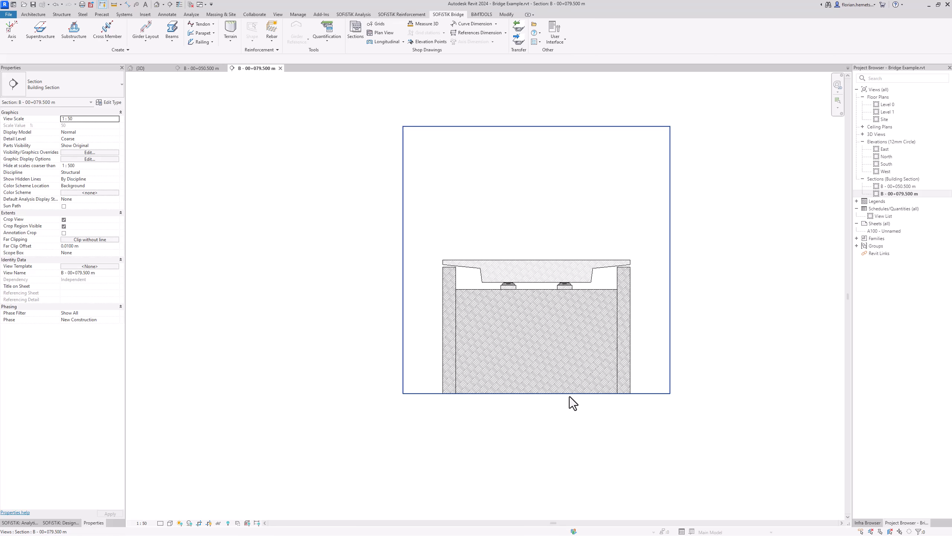
{"action": "mouse_move", "coordinate": [570, 395]}
{"action": "left_mouse_down"}
{"action": "mouse_move", "coordinate": [490, 276]}
{"action": "mouse_move", "coordinate": [481, 386]}
{"action": "left_mouse_up"}
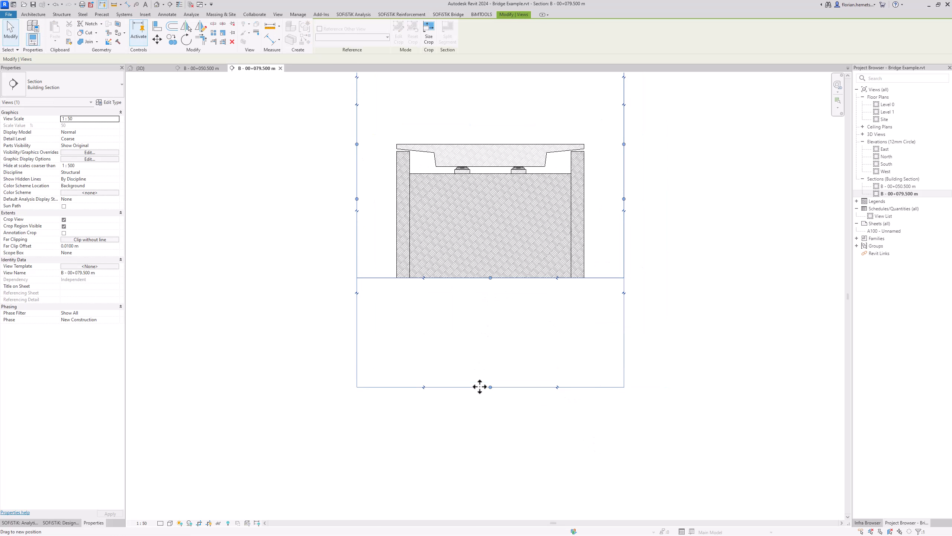
{"action": "scroll", "coordinate": [480, 207], "scroll_direction": "up", "scroll_amount": 3}
{"action": "middle_click_drag", "start_coordinate": [480, 206], "coordinate": [509, 310]}
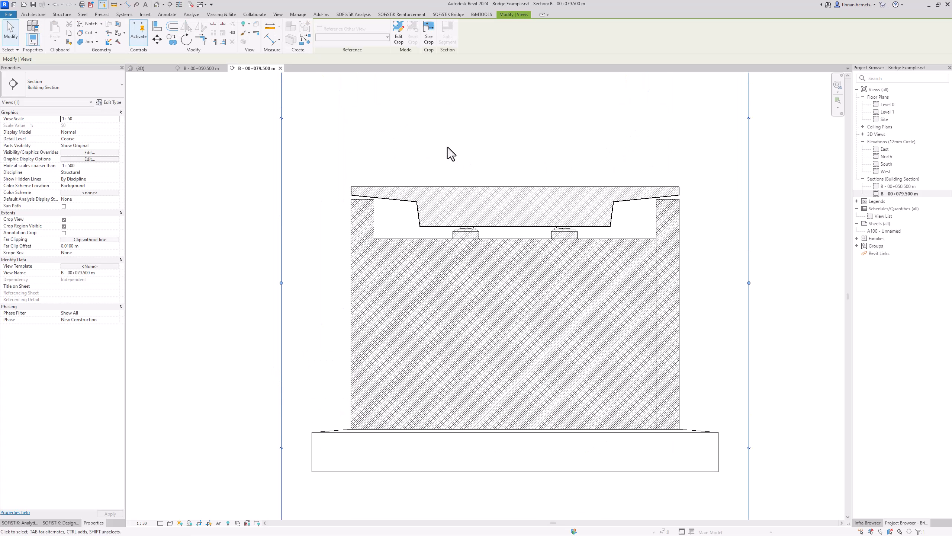
{"action": "left_click", "coordinate": [407, 110]}
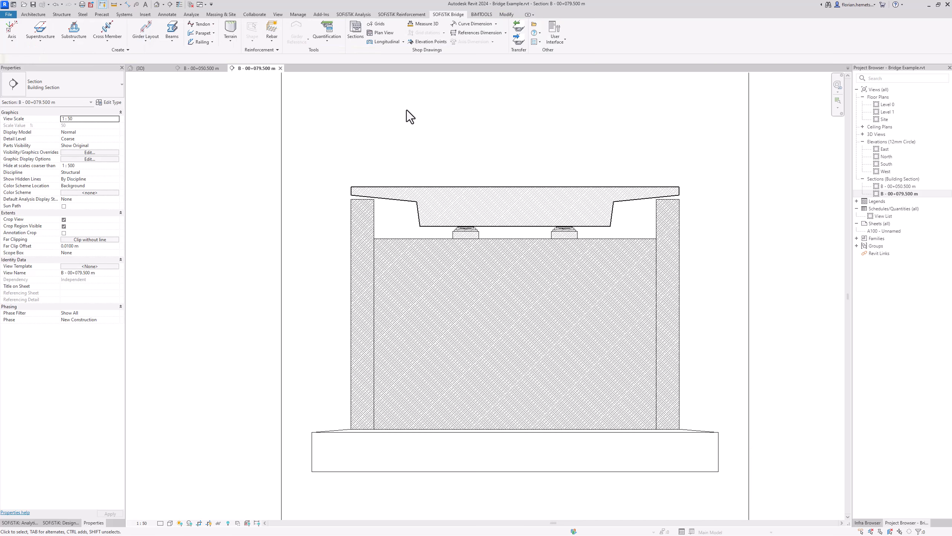
Step: Add profile dimensions to the deck and a reference dimension chain along the left edge
{"action": "left_click", "coordinate": [505, 32]}
{"action": "left_click", "coordinate": [491, 40]}
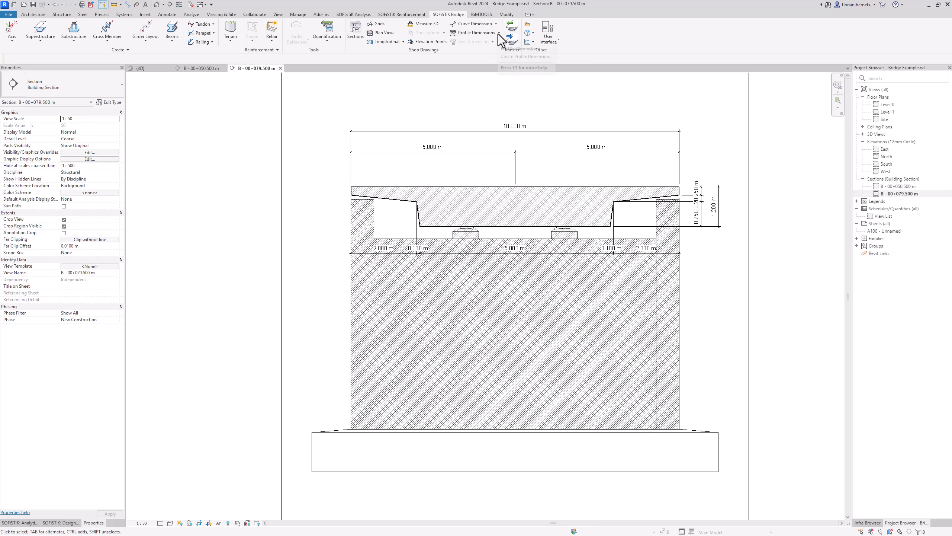
{"action": "left_click", "coordinate": [499, 33]}
{"action": "left_click", "coordinate": [477, 59]}
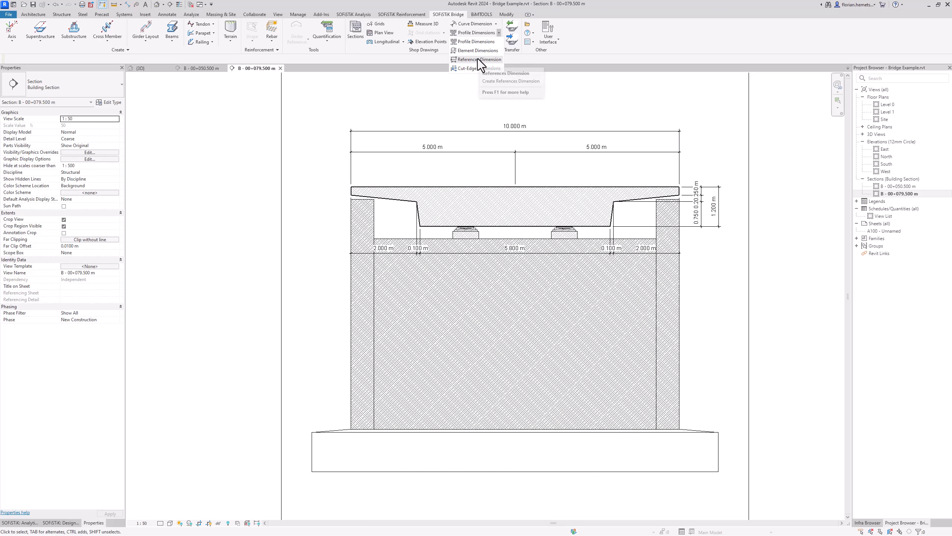
{"action": "left_click_drag", "start_coordinate": [293, 179], "coordinate": [326, 496]}
{"action": "left_click", "coordinate": [289, 323]}
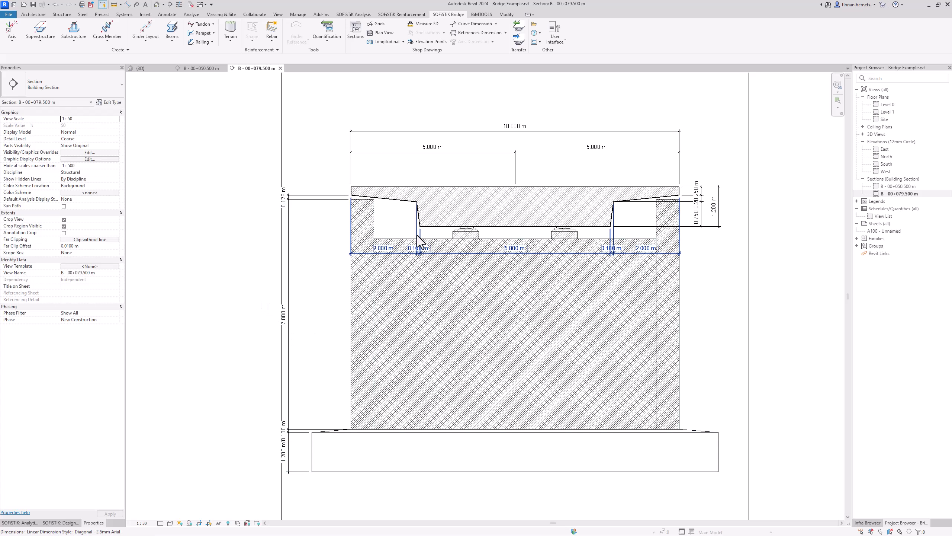
Step: Add reference chains along the right edge and below the footing (1.200/0.700/8.600/0.700/1.200 m)
{"action": "left_click", "coordinate": [481, 32]}
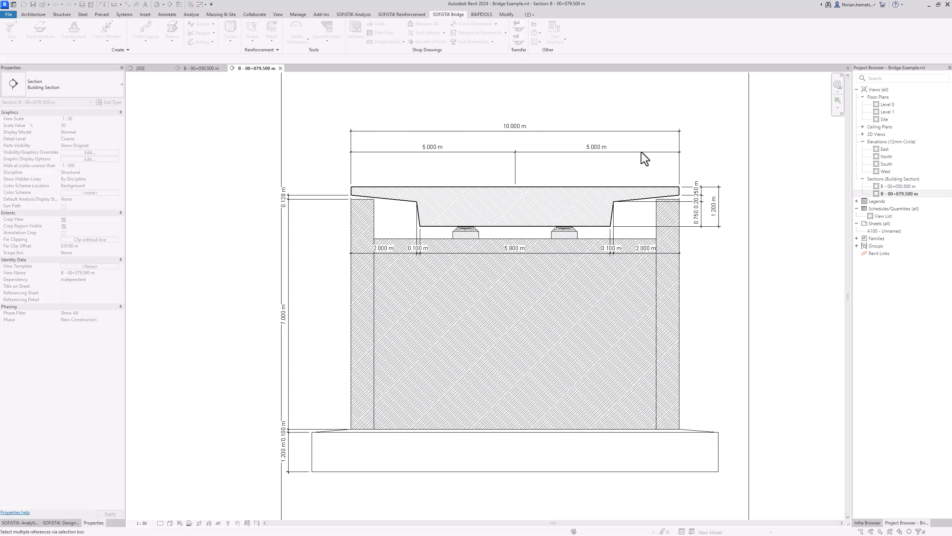
{"action": "left_click_drag", "start_coordinate": [675, 191], "coordinate": [735, 500]}
{"action": "left_click", "coordinate": [734, 335]}
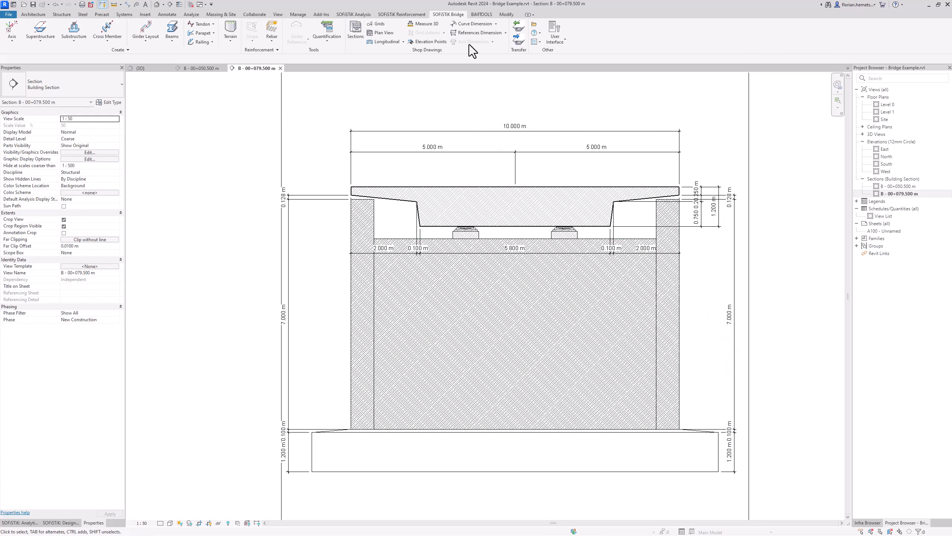
{"action": "left_click", "coordinate": [480, 32]}
{"action": "left_click_drag", "start_coordinate": [303, 411], "coordinate": [710, 486]}
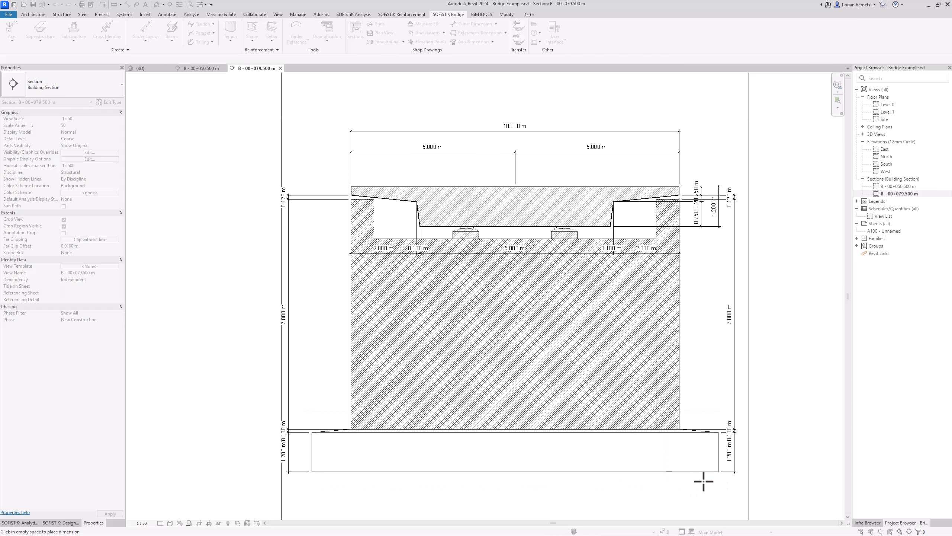
{"action": "left_click", "coordinate": [521, 492]}
Step: Dimension the footing's 12.400 m overall width and recentre the section
{"action": "scroll", "coordinate": [498, 373], "scroll_direction": "down", "scroll_amount": 3}
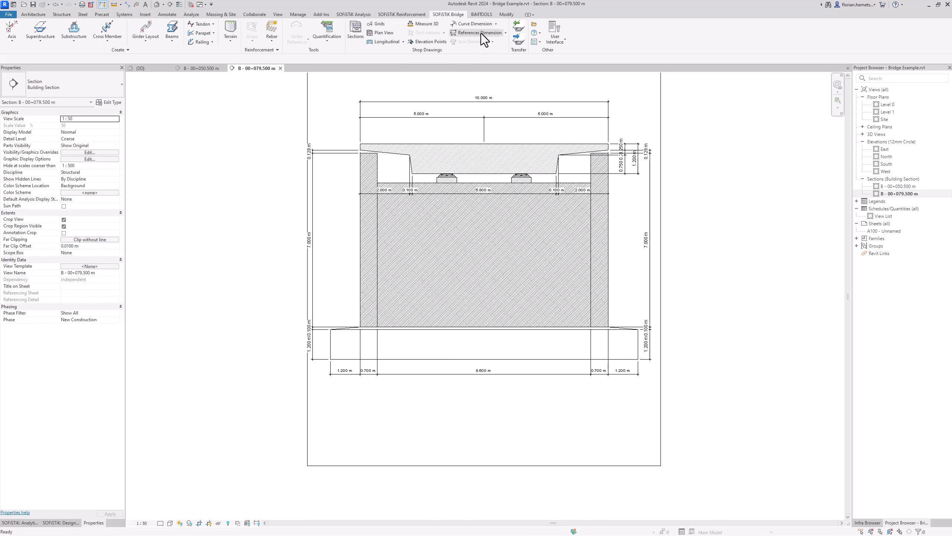
{"action": "left_click", "coordinate": [477, 33]}
{"action": "left_click_drag", "start_coordinate": [341, 366], "coordinate": [656, 377]}
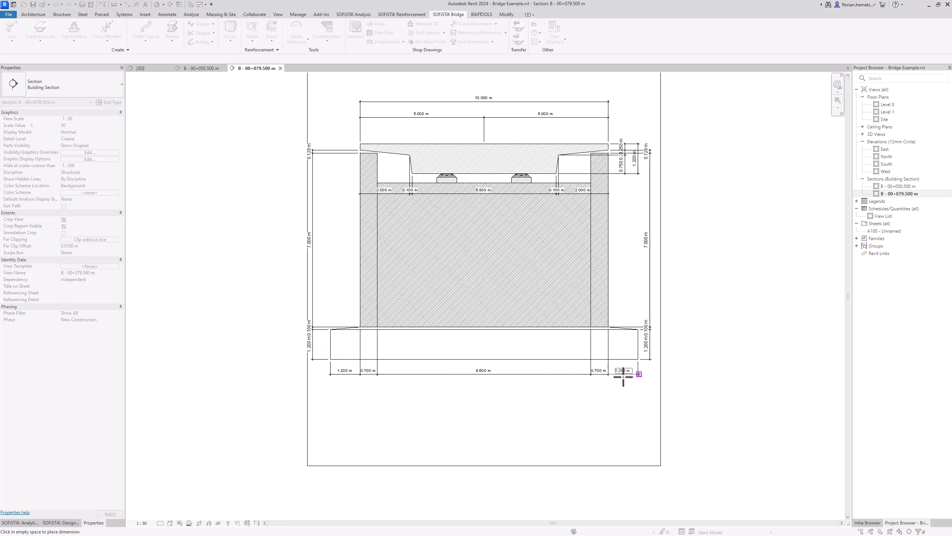
{"action": "left_click", "coordinate": [486, 387]}
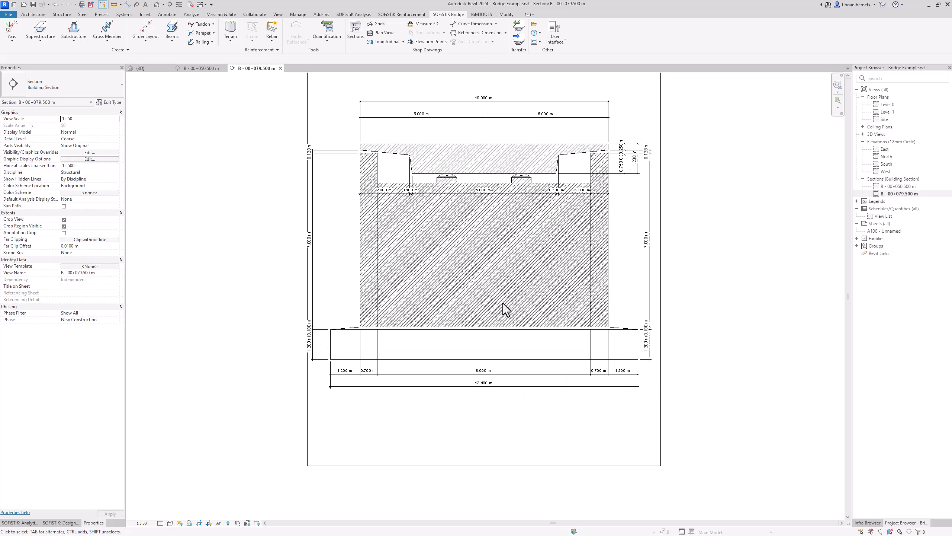
{"action": "middle_click_drag", "start_coordinate": [531, 242], "coordinate": [548, 320]}
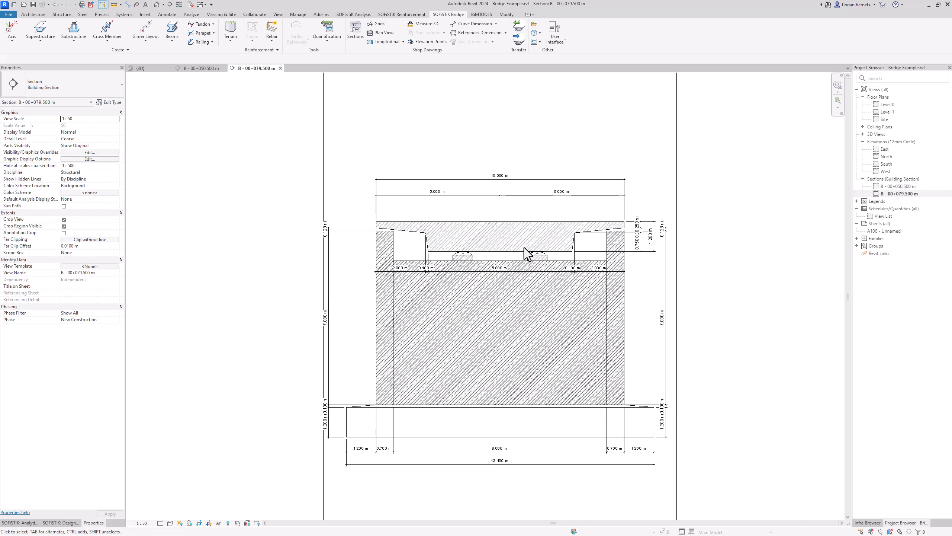
Step: Switch back to the {3D} bridge view and pan it slightly
{"action": "left_click", "coordinate": [157, 68]}
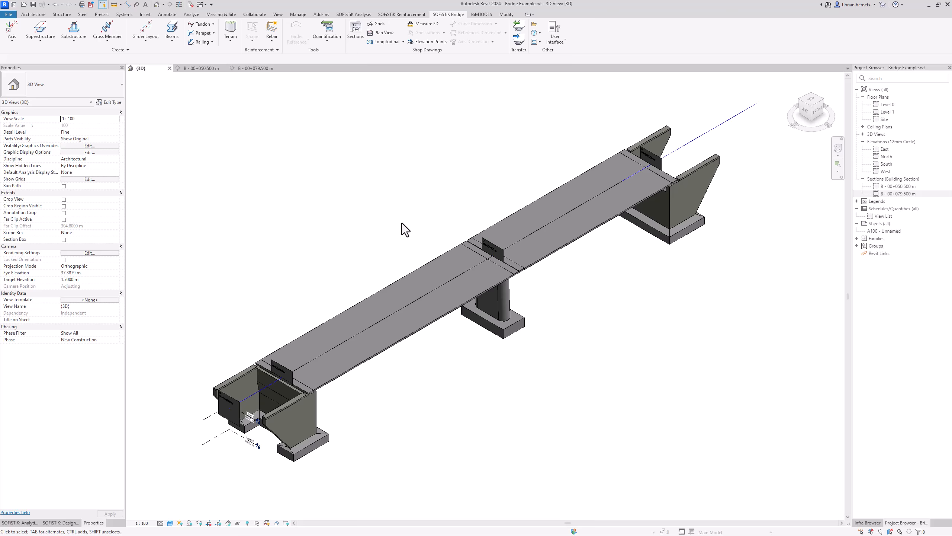
{"action": "middle_click_drag", "start_coordinate": [427, 236], "coordinate": [429, 236]}
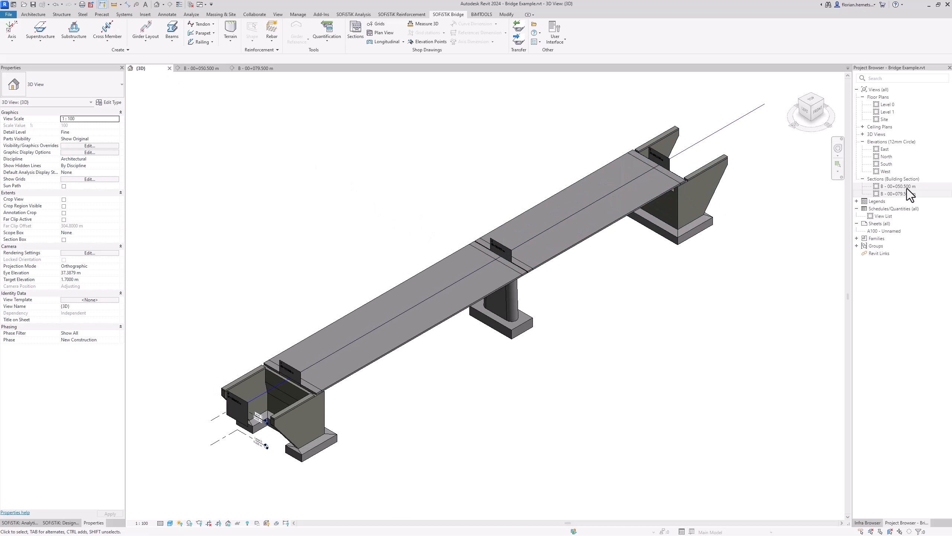
Step: Open sheet A100 and open its A1 metric title block family for editing
{"action": "double_click", "coordinate": [895, 230]}
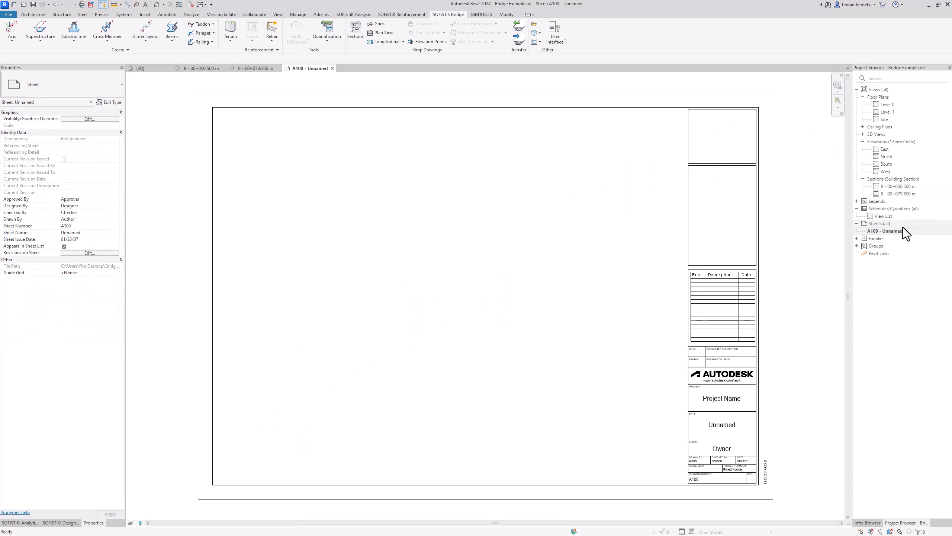
{"action": "left_click", "coordinate": [716, 377]}
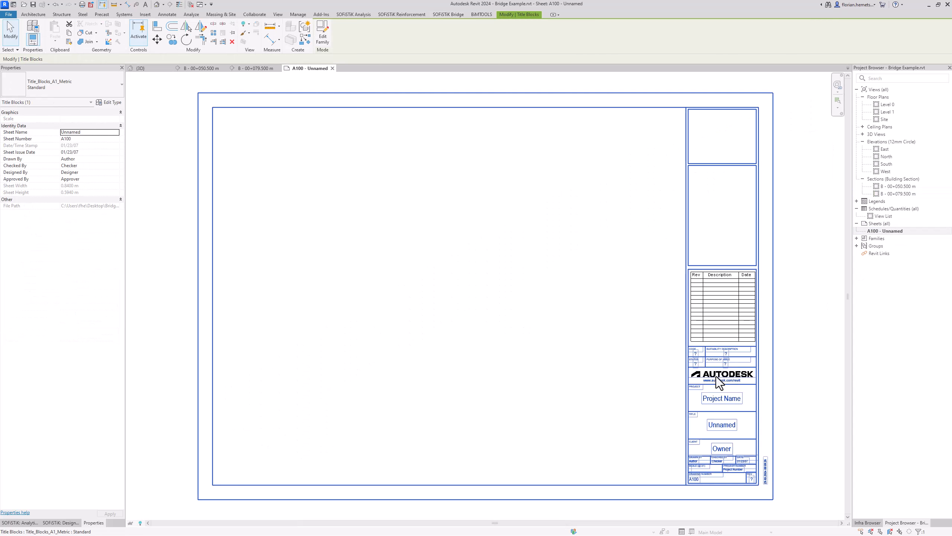
{"action": "scroll", "coordinate": [411, 207], "scroll_direction": "down", "scroll_amount": 3}
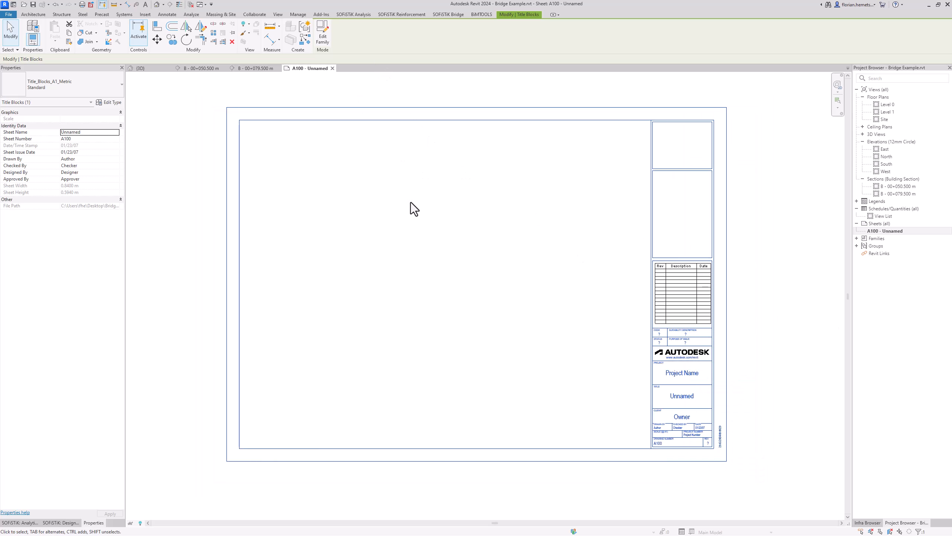
{"action": "middle_click_drag", "start_coordinate": [461, 232], "coordinate": [575, 301]}
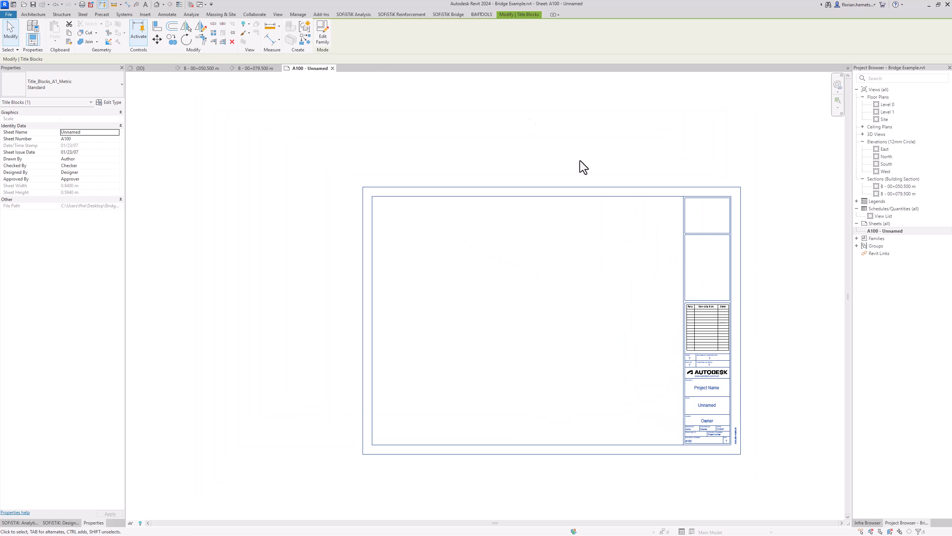
{"action": "left_click", "coordinate": [321, 41]}
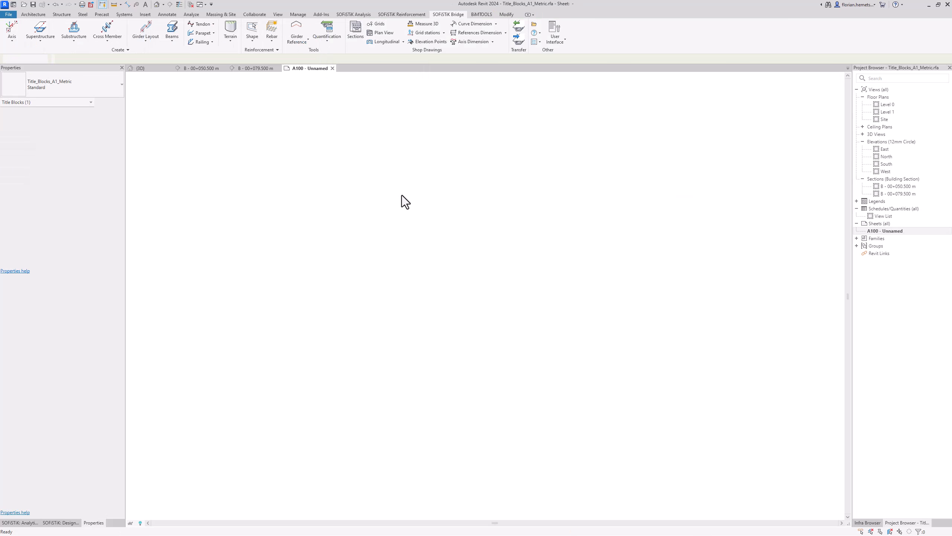
Step: Move the top border lines up 500 and the left border lines outward, then reload into A100
{"action": "left_click", "coordinate": [510, 108]}
{"action": "scroll", "coordinate": [588, 261], "scroll_direction": "down", "scroll_amount": 3}
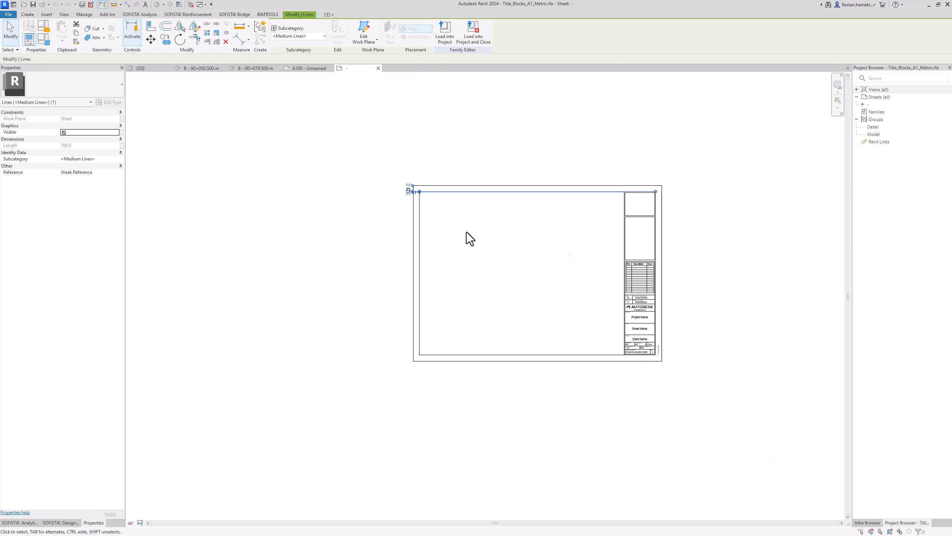
{"action": "middle_click_drag", "start_coordinate": [481, 251], "coordinate": [522, 328]}
{"action": "left_click_drag", "start_coordinate": [602, 197], "coordinate": [578, 303]}
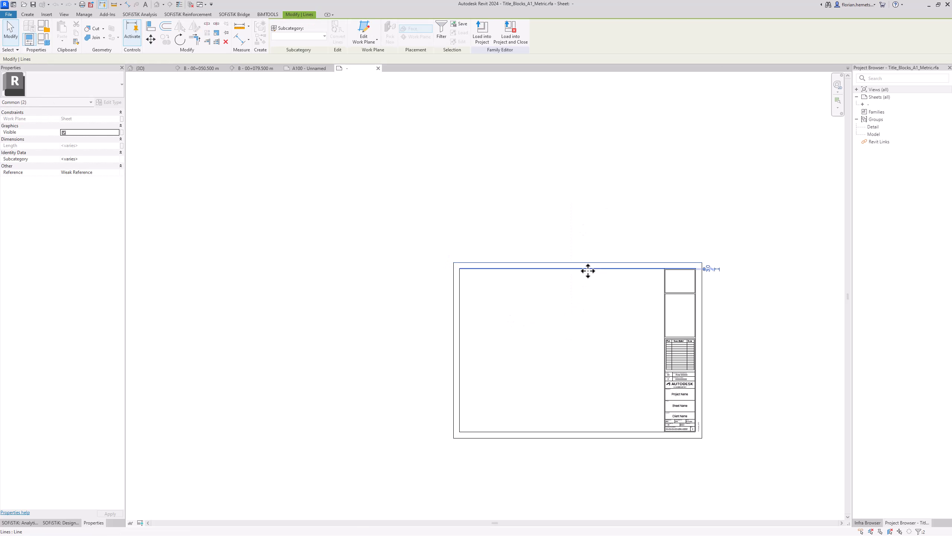
{"action": "left_click_drag", "start_coordinate": [587, 270], "coordinate": [584, 139]}
{"action": "left_click_drag", "start_coordinate": [524, 256], "coordinate": [175, 316]}
{"action": "left_click", "coordinate": [331, 301]}
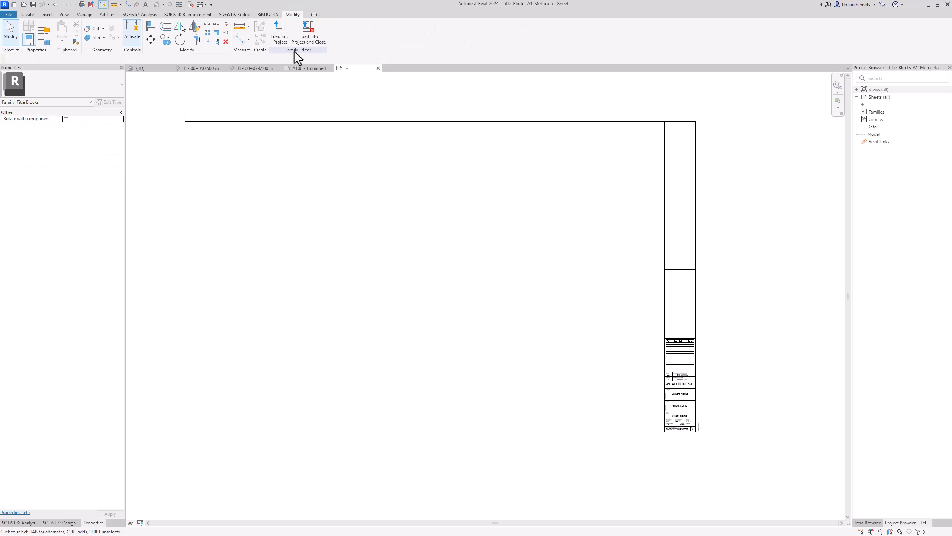
{"action": "left_click", "coordinate": [281, 36]}
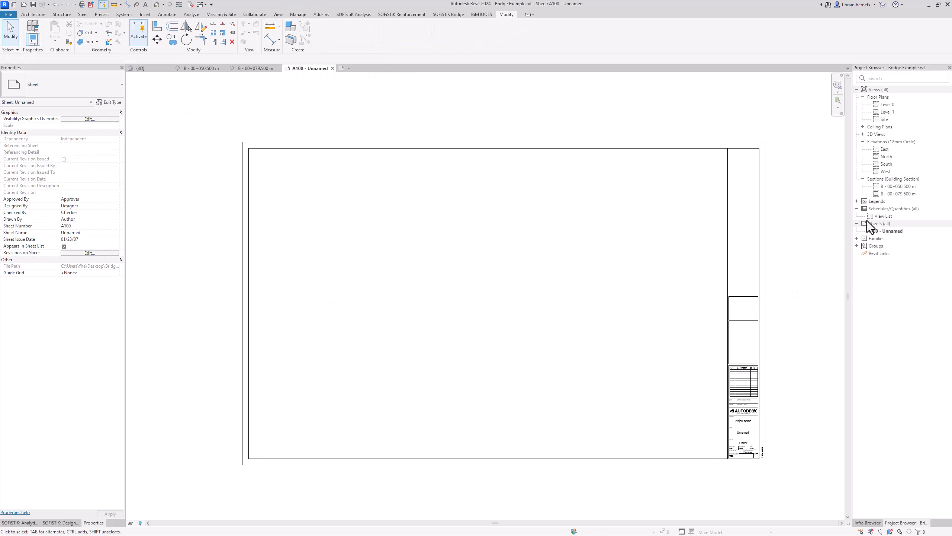
Step: Place the {3D} bridge view on sheet A100
{"action": "left_click", "coordinate": [899, 188]}
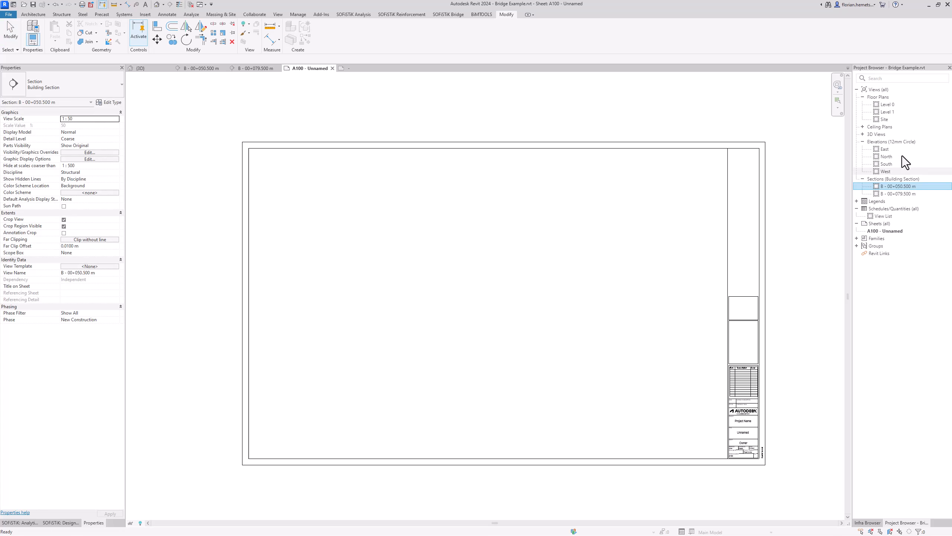
{"action": "left_click", "coordinate": [863, 134]}
{"action": "left_click", "coordinate": [885, 142]}
{"action": "left_click_drag", "start_coordinate": [896, 142], "coordinate": [718, 187]}
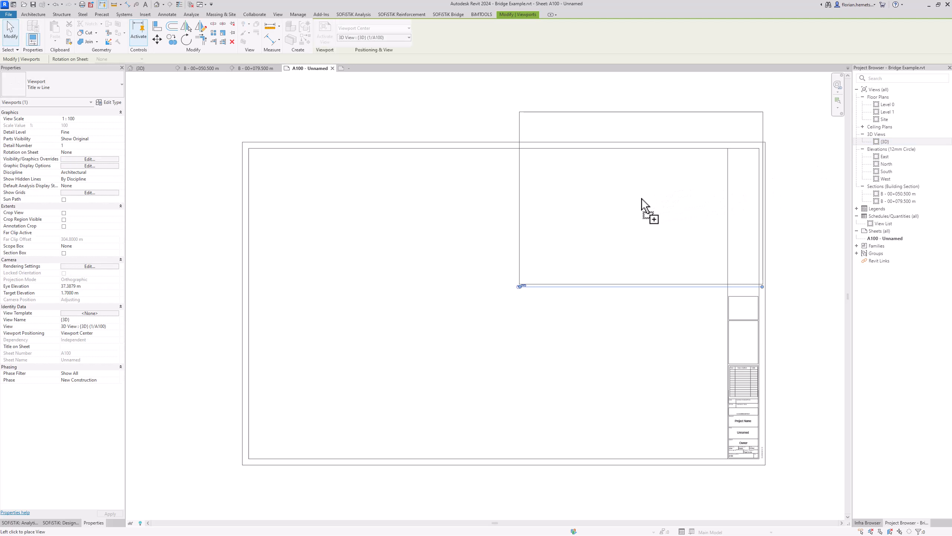
{"action": "left_click", "coordinate": [614, 214]}
Step: Place sections B - 00+050.500 m and B - 00+079.500 m side by side on the lower sheet
{"action": "left_click_drag", "start_coordinate": [900, 196], "coordinate": [619, 363]}
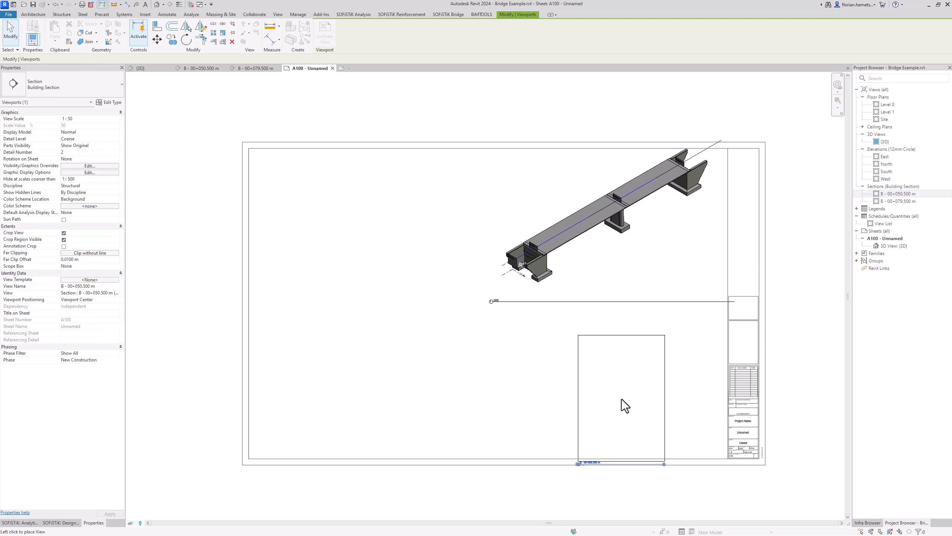
{"action": "left_click", "coordinate": [625, 381]}
{"action": "left_click", "coordinate": [897, 201]}
{"action": "left_click_drag", "start_coordinate": [900, 205], "coordinate": [523, 379]}
{"action": "left_click", "coordinate": [523, 381]}
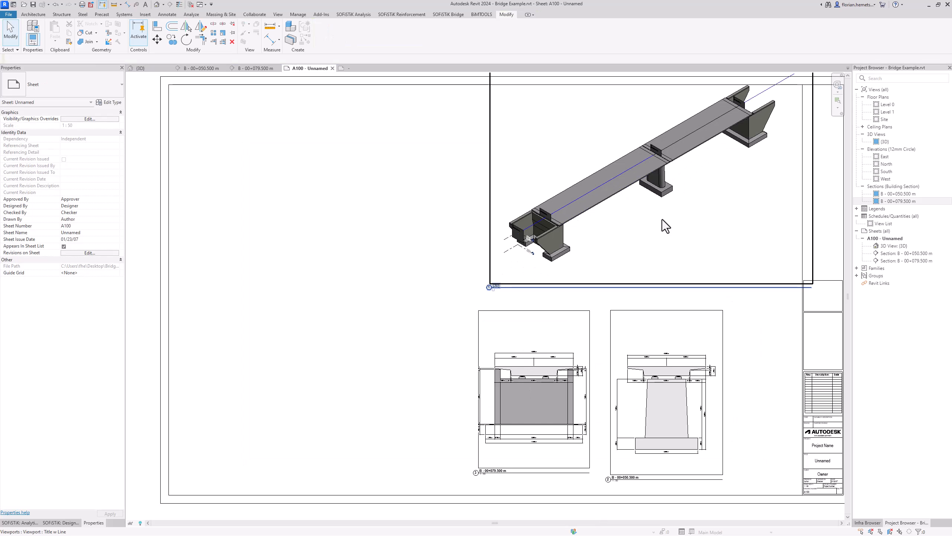
Step: Activate the 3D viewport and pan the bridge within it
{"action": "double_click", "coordinate": [662, 219]}
{"action": "middle_click_drag", "start_coordinate": [685, 234], "coordinate": [618, 292]}
{"action": "scroll", "coordinate": [585, 176], "scroll_direction": "up", "scroll_amount": 3}
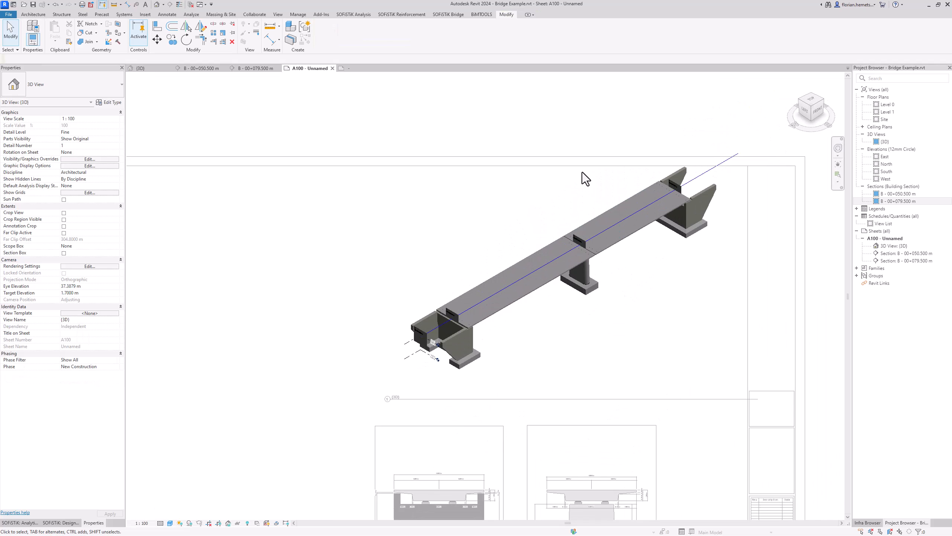
Step: Create the AxisAnnotations-B plan view along the bridge axis with Create Axis annotations enabled
{"action": "left_click", "coordinate": [450, 16]}
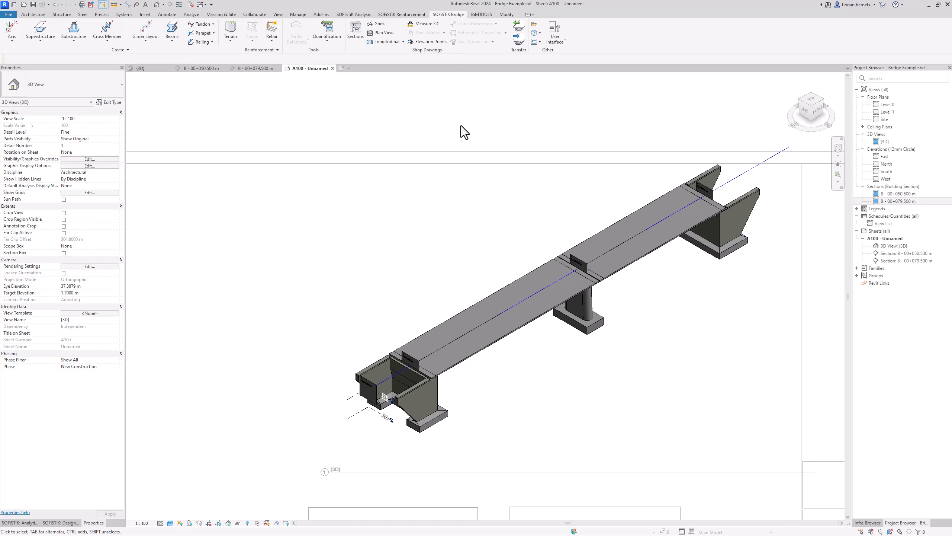
{"action": "left_click", "coordinate": [388, 36]}
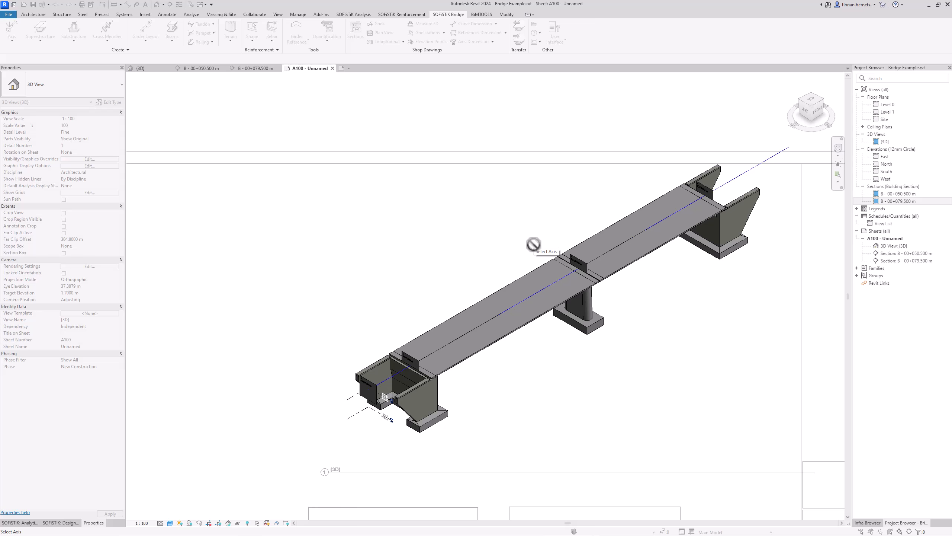
{"action": "left_click", "coordinate": [559, 280]}
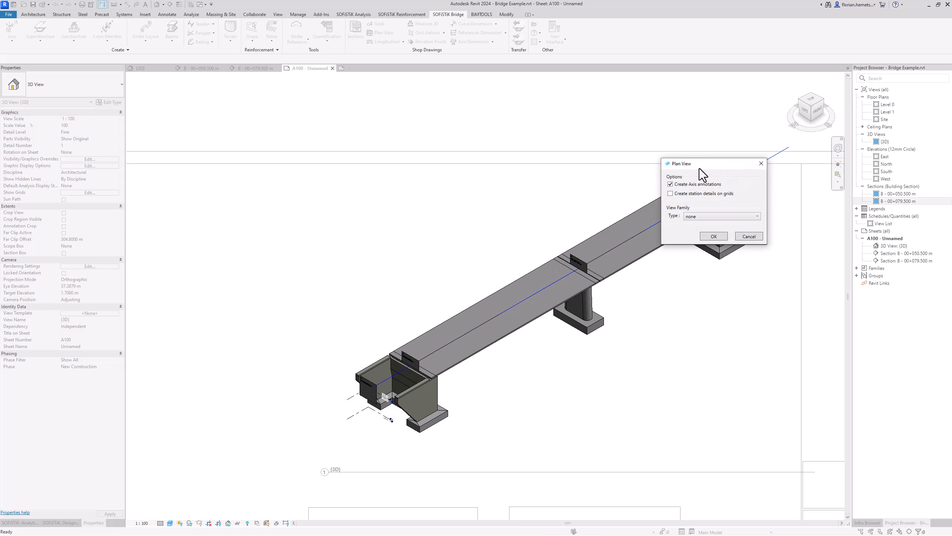
{"action": "left_click_drag", "start_coordinate": [700, 168], "coordinate": [501, 171]}
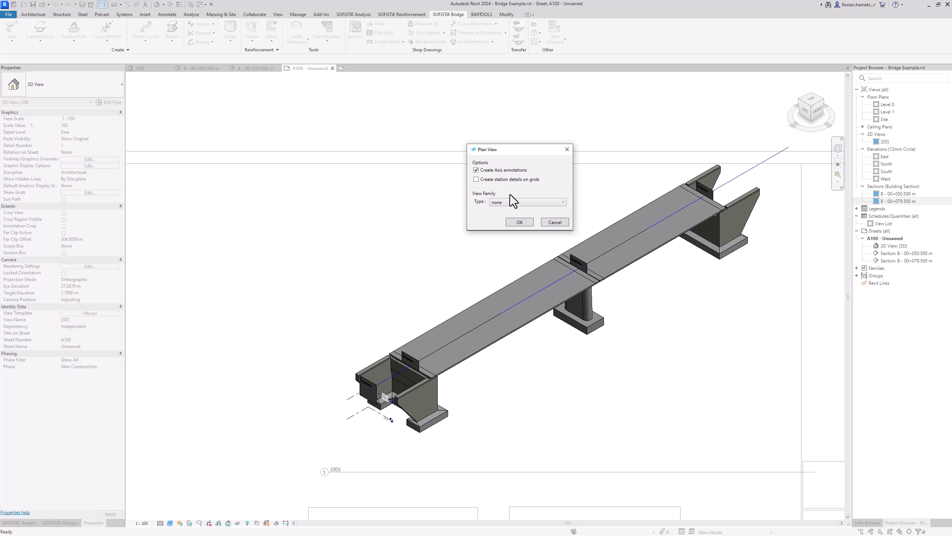
{"action": "left_click", "coordinate": [519, 222]}
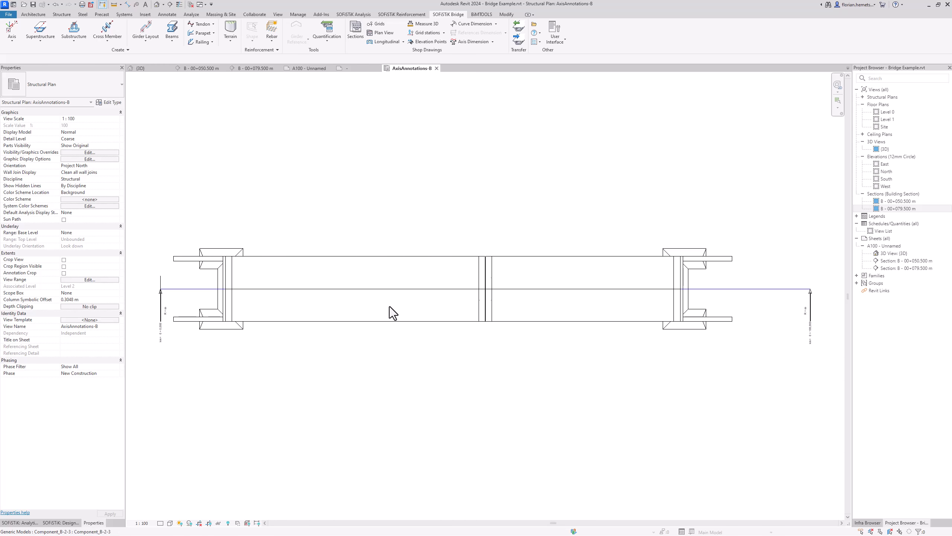
Step: Make all annotation categories visible in the plan's Visibility/Graphics Overrides
{"action": "middle_click_drag", "start_coordinate": [454, 348], "coordinate": [484, 344]}
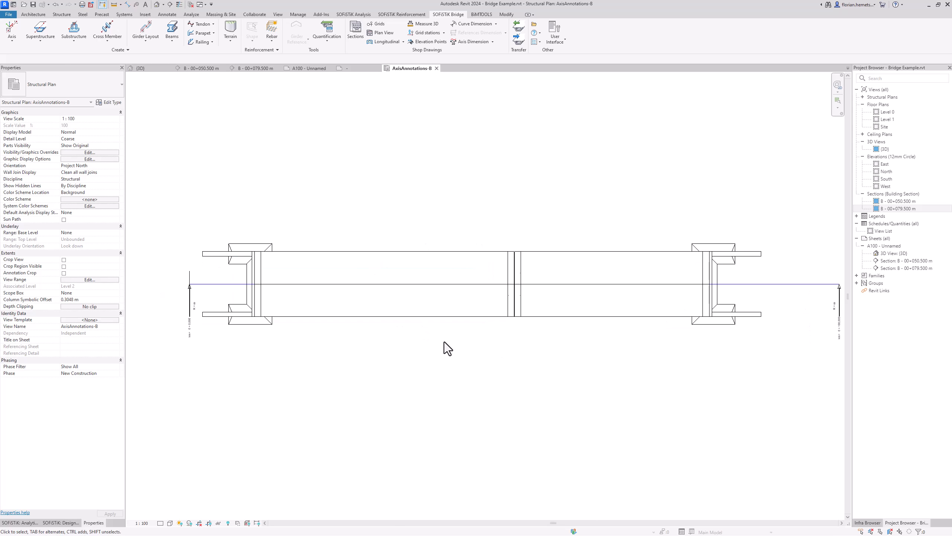
{"action": "left_click", "coordinate": [111, 152]}
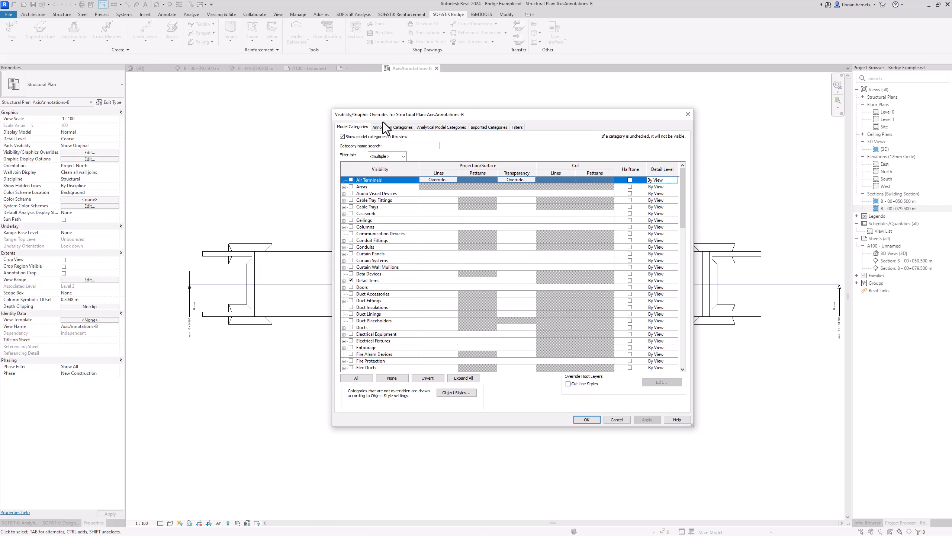
{"action": "left_click", "coordinate": [387, 126]}
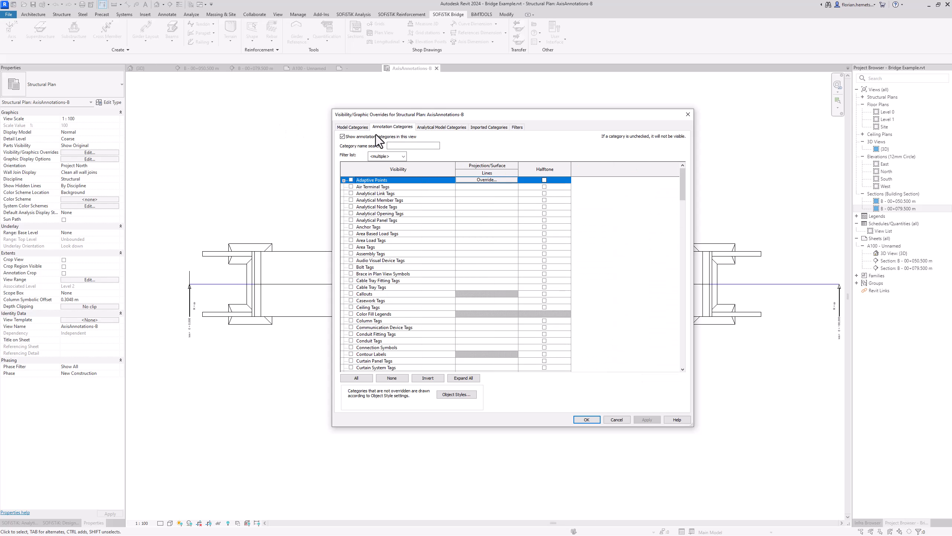
{"action": "left_click", "coordinate": [362, 215]}
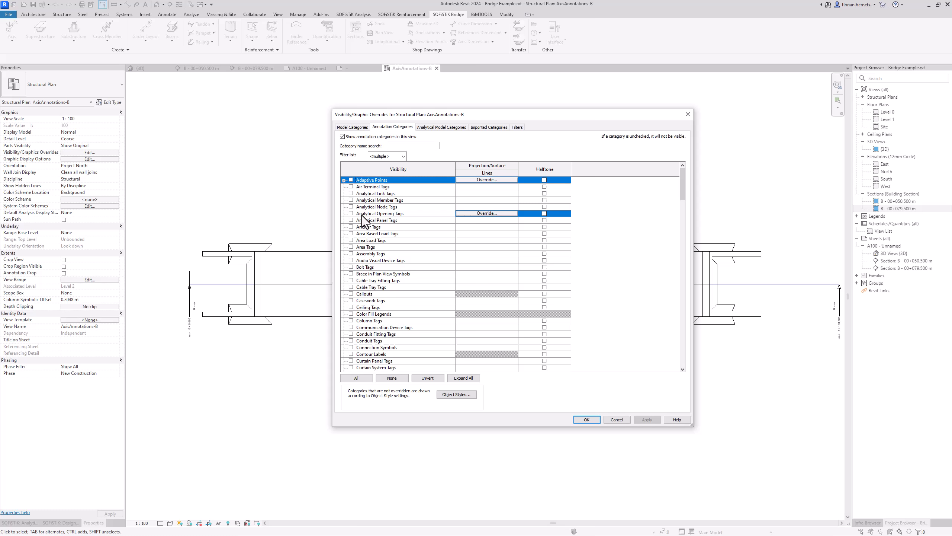
{"action": "left_click", "coordinate": [365, 376]}
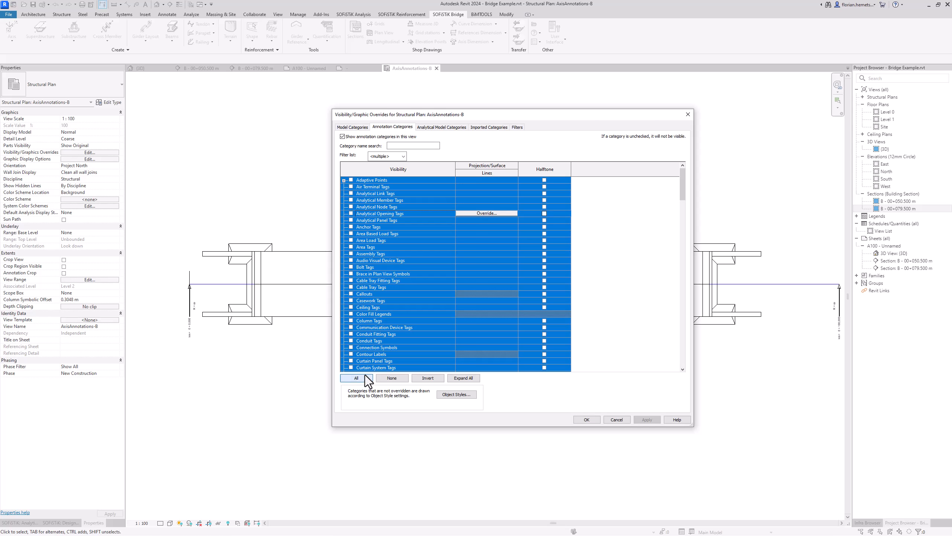
{"action": "left_click", "coordinate": [352, 341]}
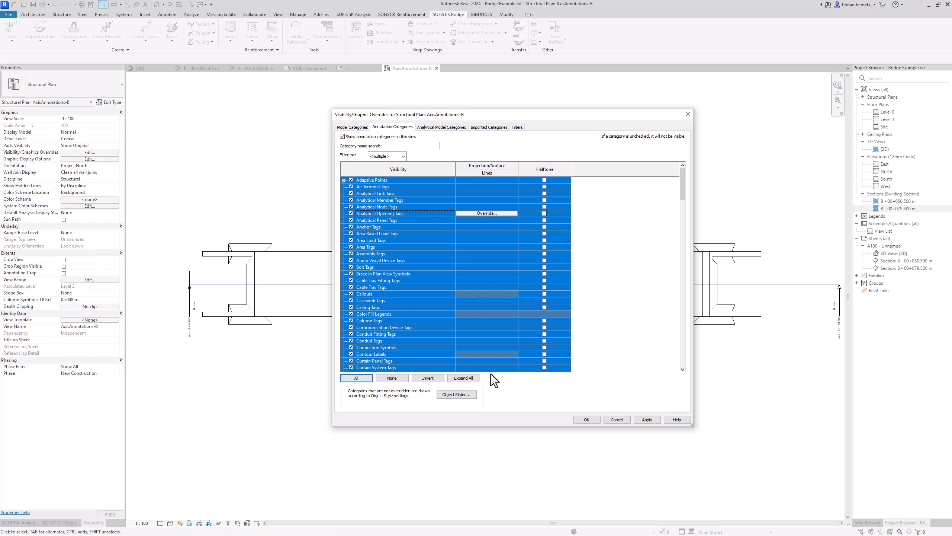
{"action": "left_click", "coordinate": [594, 420]}
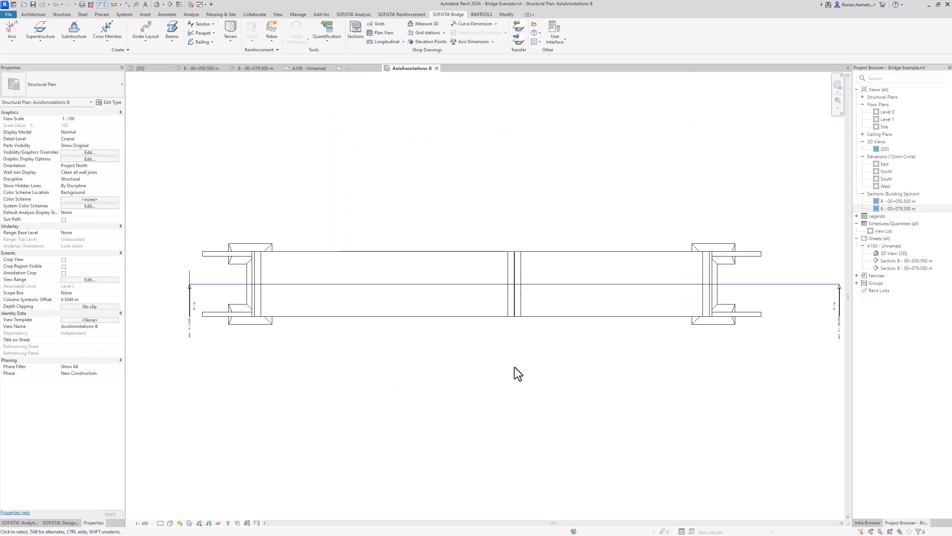
Step: Create grids B-0 to B-3 at the axis placements, stations 00+000, 00+010, 00+050 and 00+080 m
{"action": "left_click", "coordinate": [376, 25]}
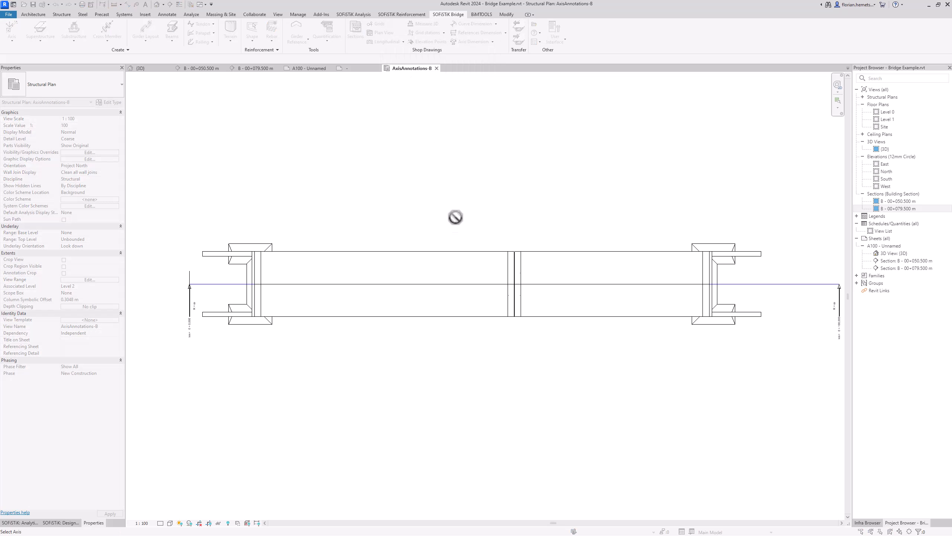
{"action": "left_click", "coordinate": [455, 285]}
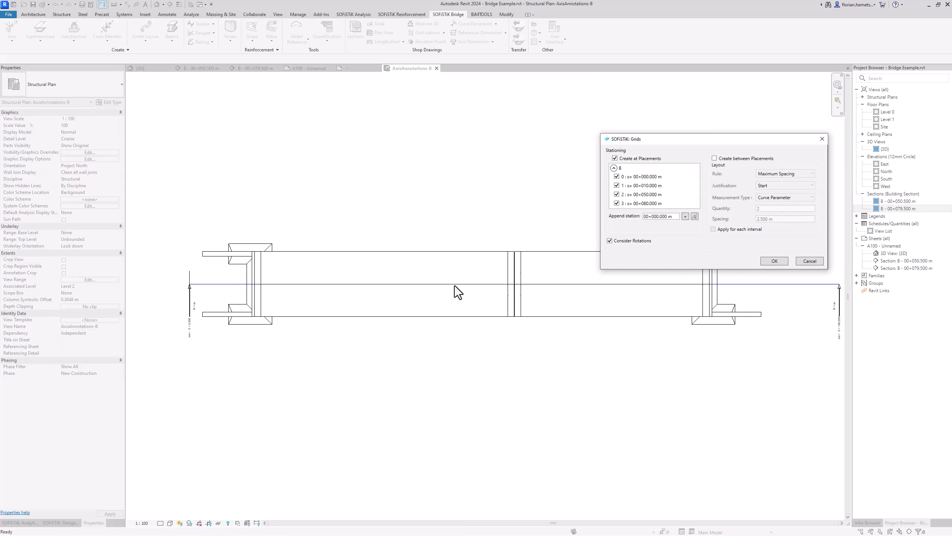
{"action": "left_click_drag", "start_coordinate": [683, 144], "coordinate": [472, 122]}
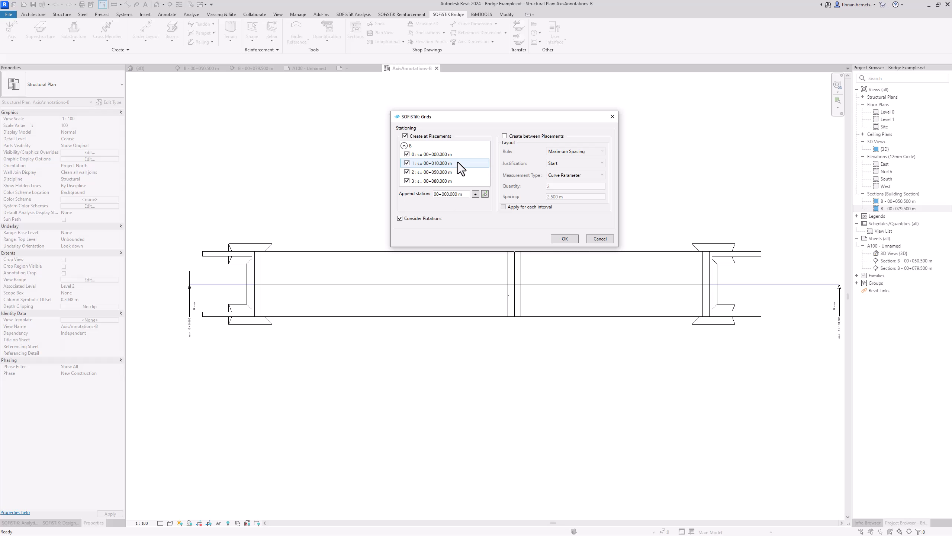
{"action": "left_click", "coordinate": [564, 239]}
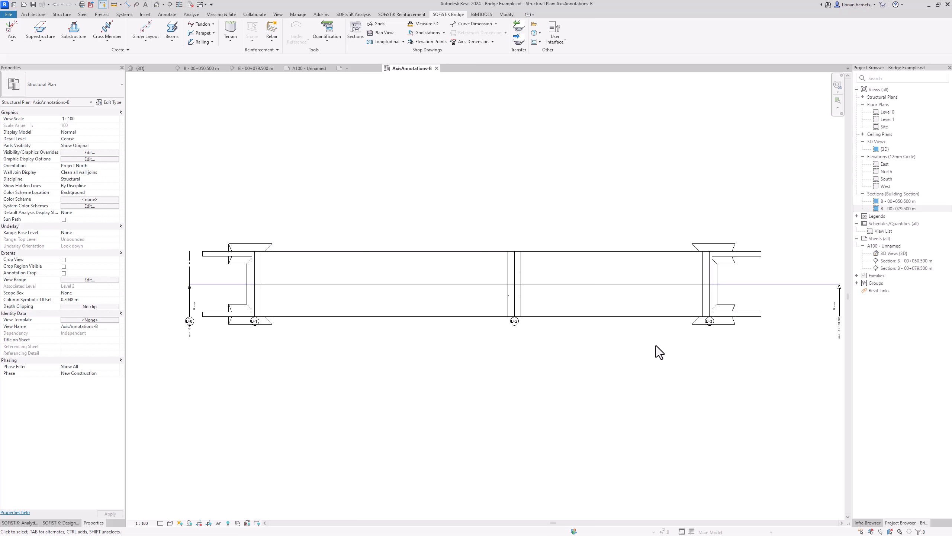
{"action": "left_click", "coordinate": [379, 24]}
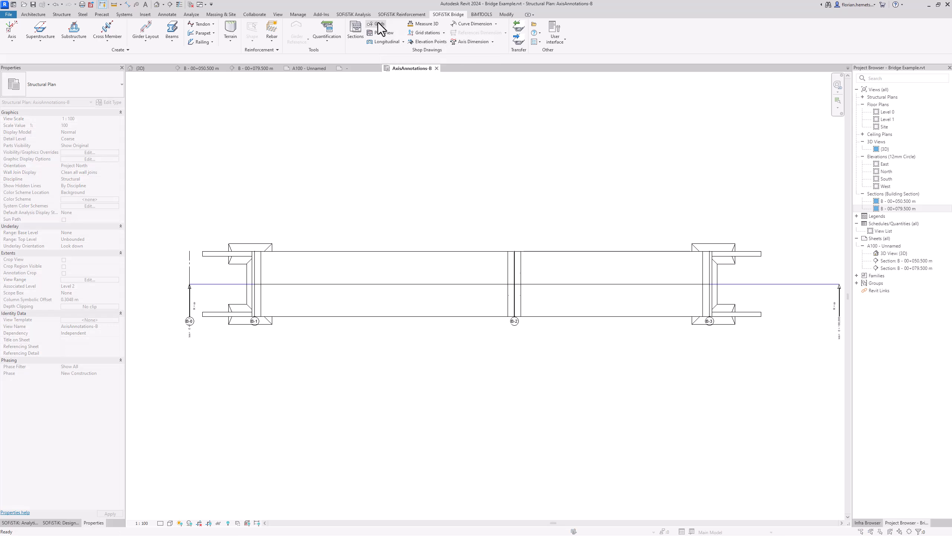
Step: Add intermediate grids between placements 1 and 3 at 2.500 m maximum spacing, excluding stations 0 and 2
{"action": "left_click", "coordinate": [450, 283]}
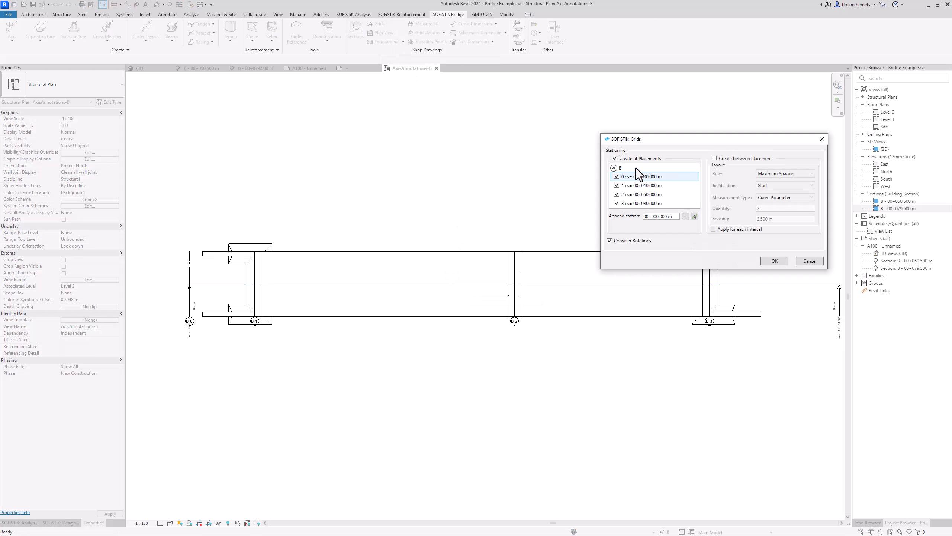
{"action": "left_click_drag", "start_coordinate": [687, 139], "coordinate": [476, 124]}
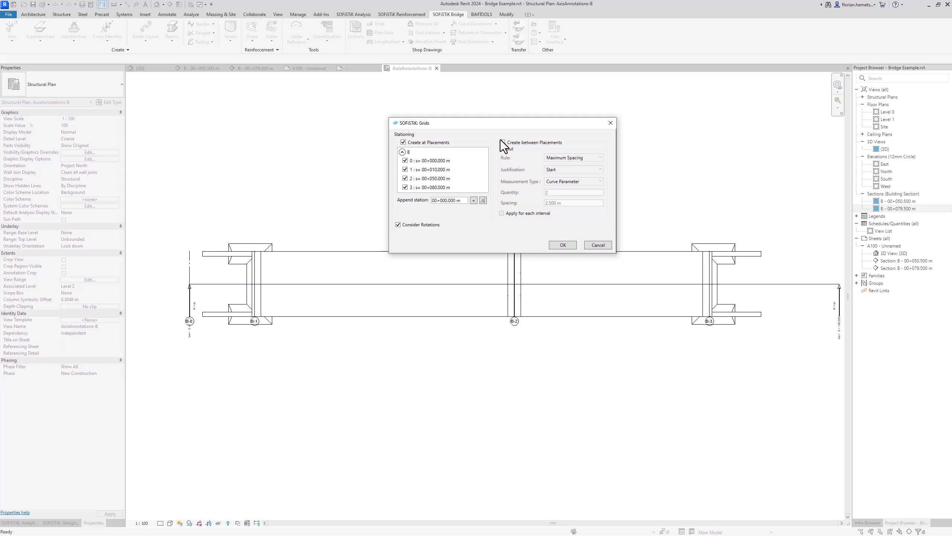
{"action": "left_click", "coordinate": [406, 161]}
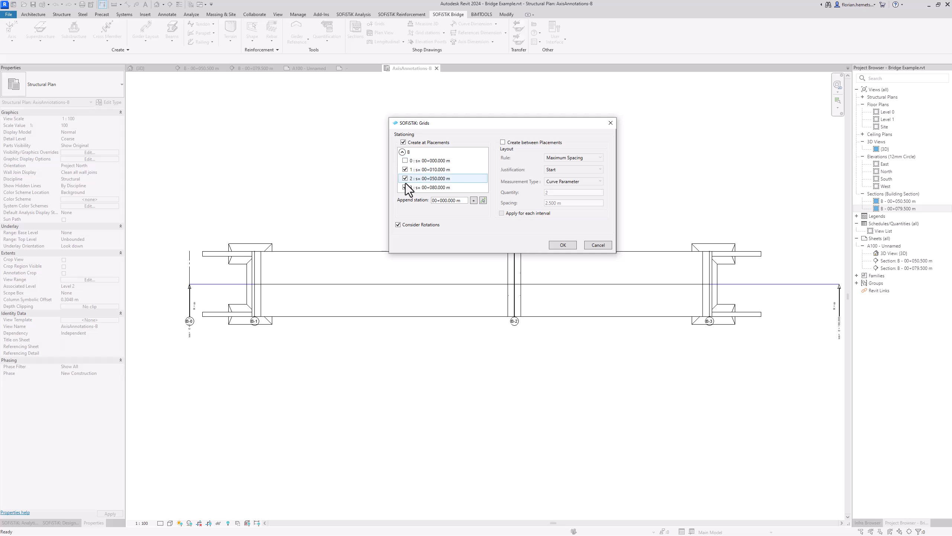
{"action": "left_click", "coordinate": [405, 186]}
{"action": "left_click", "coordinate": [405, 179]}
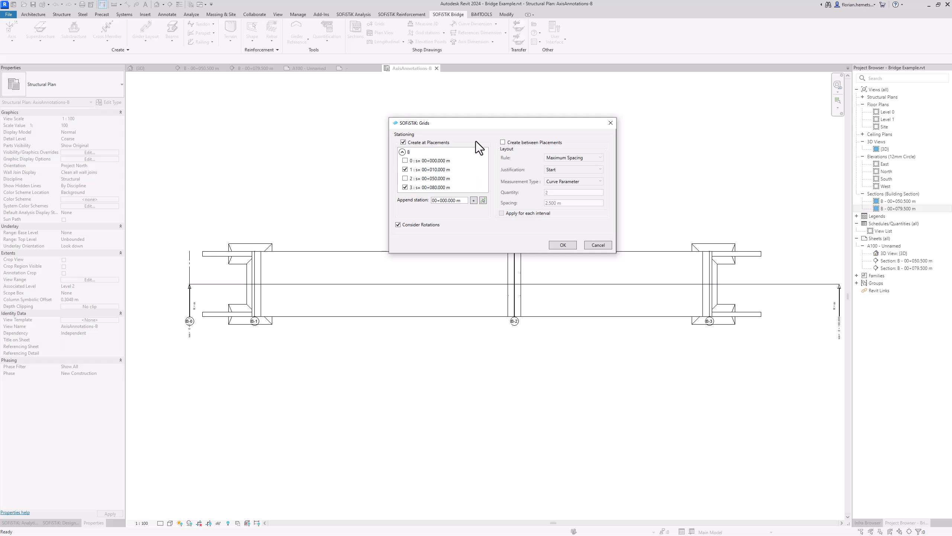
{"action": "left_click", "coordinate": [403, 143]}
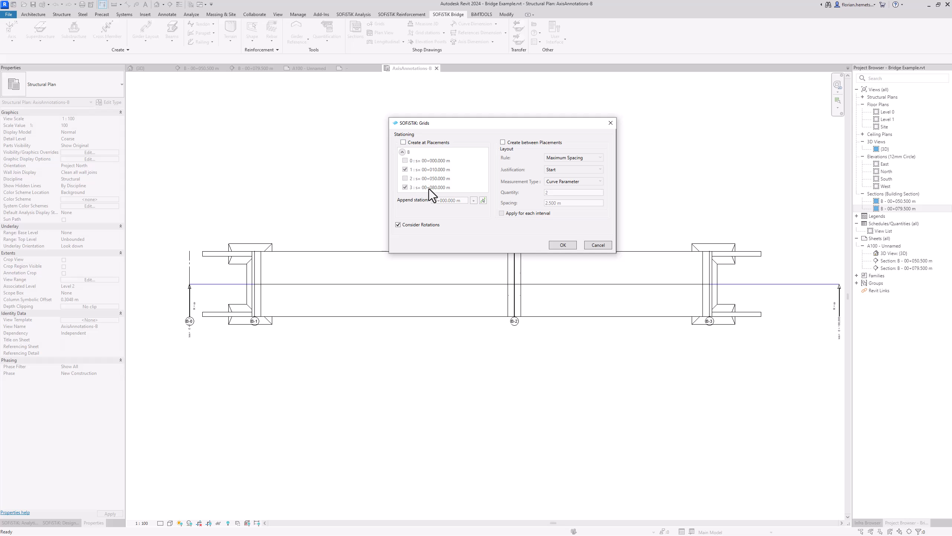
{"action": "left_click", "coordinate": [503, 142]}
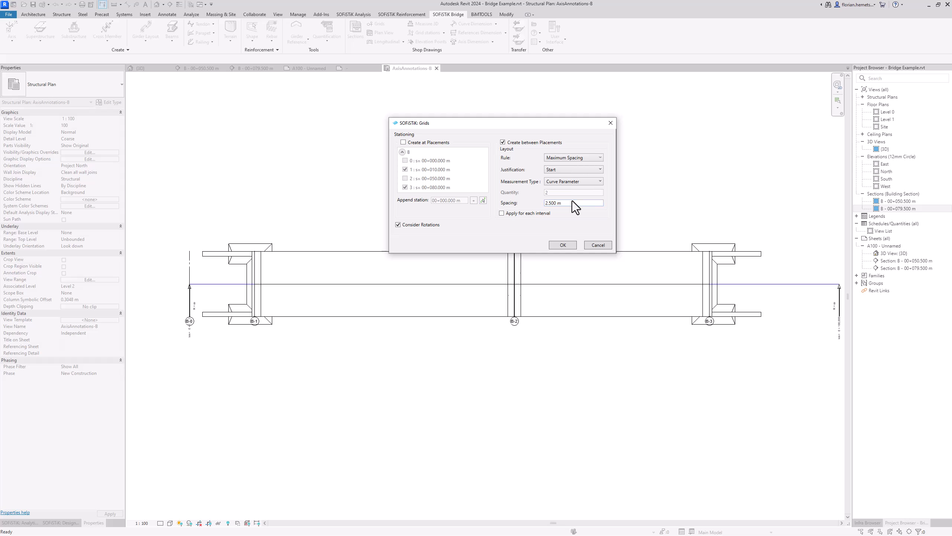
{"action": "left_click_drag", "start_coordinate": [571, 203], "coordinate": [544, 203]}
{"action": "left_click", "coordinate": [599, 157]}
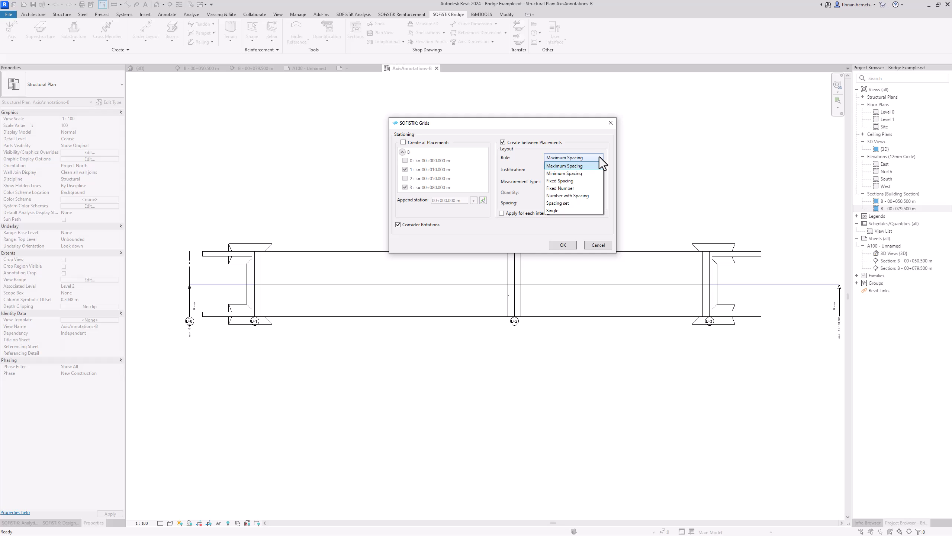
{"action": "left_click", "coordinate": [600, 158]}
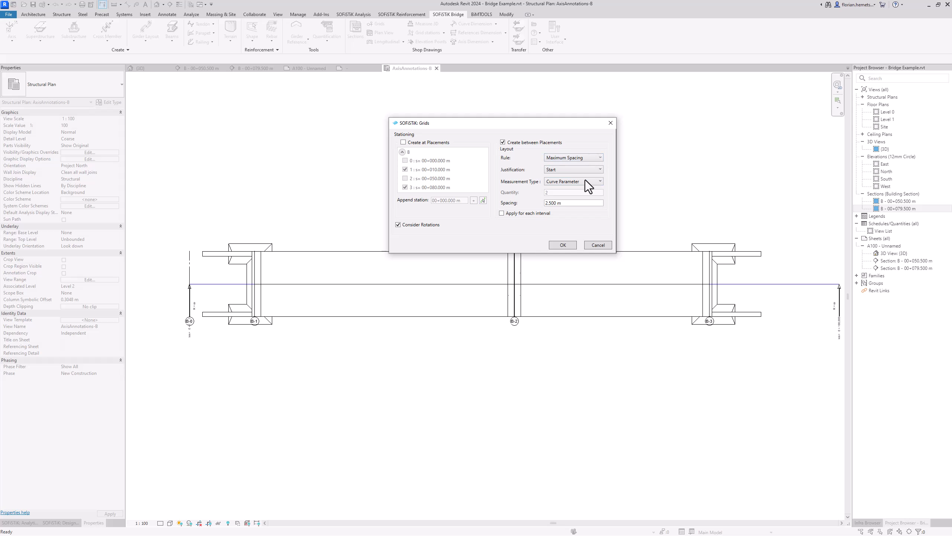
{"action": "left_click", "coordinate": [566, 244]}
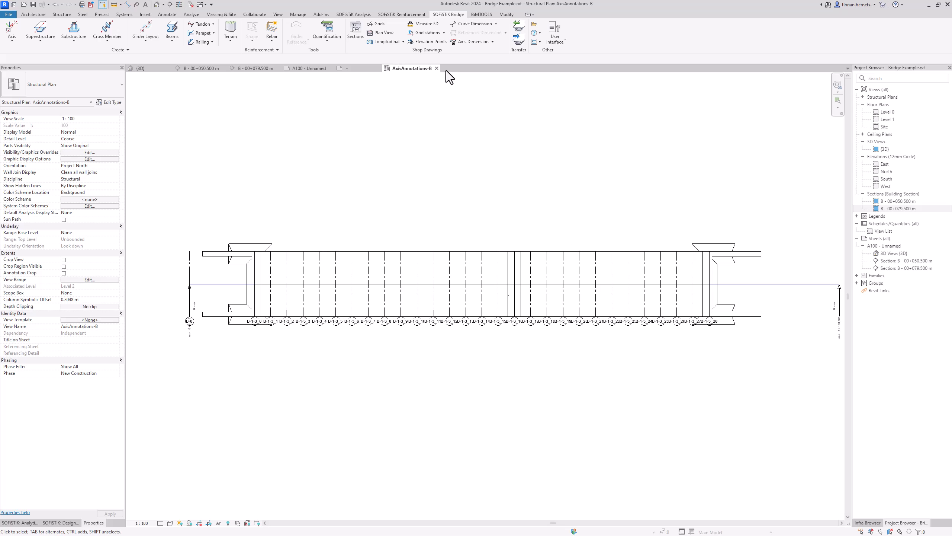
Step: Add km station labels to all grids crossing the bridge axis
{"action": "left_click", "coordinate": [430, 36]}
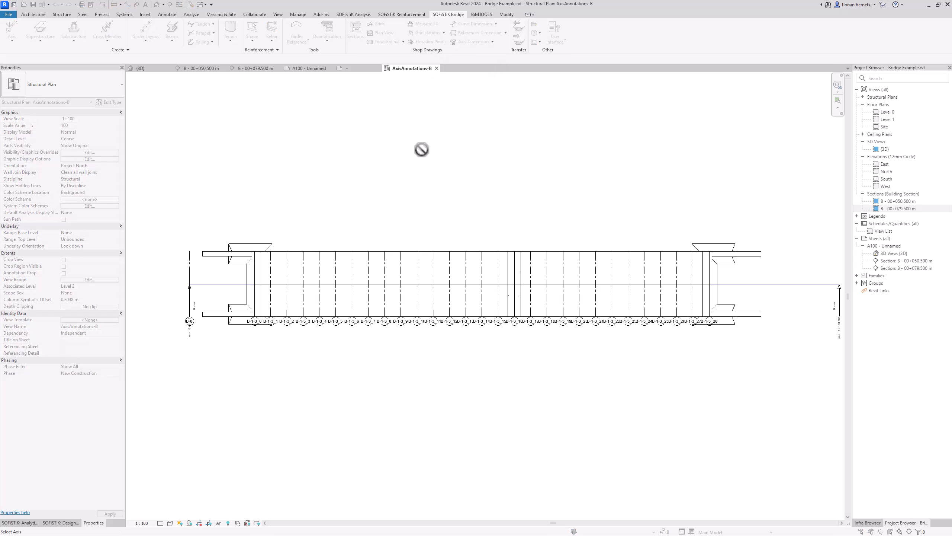
{"action": "left_click", "coordinate": [753, 285]}
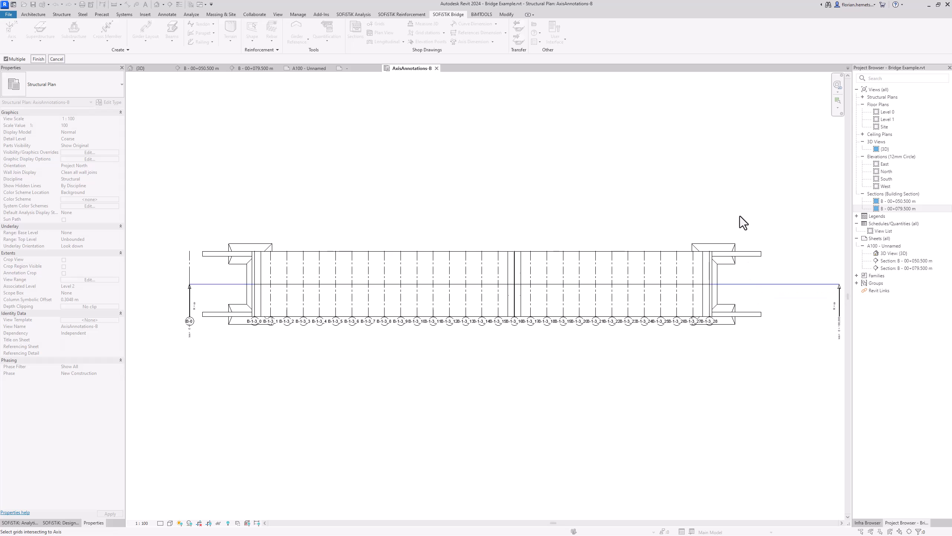
{"action": "mouse_move", "coordinate": [740, 215]}
{"action": "left_mouse_down"}
{"action": "mouse_move", "coordinate": [622, 298]}
{"action": "mouse_move", "coordinate": [377, 353]}
{"action": "mouse_move", "coordinate": [183, 379]}
{"action": "left_mouse_up"}
{"action": "left_click", "coordinate": [39, 59]}
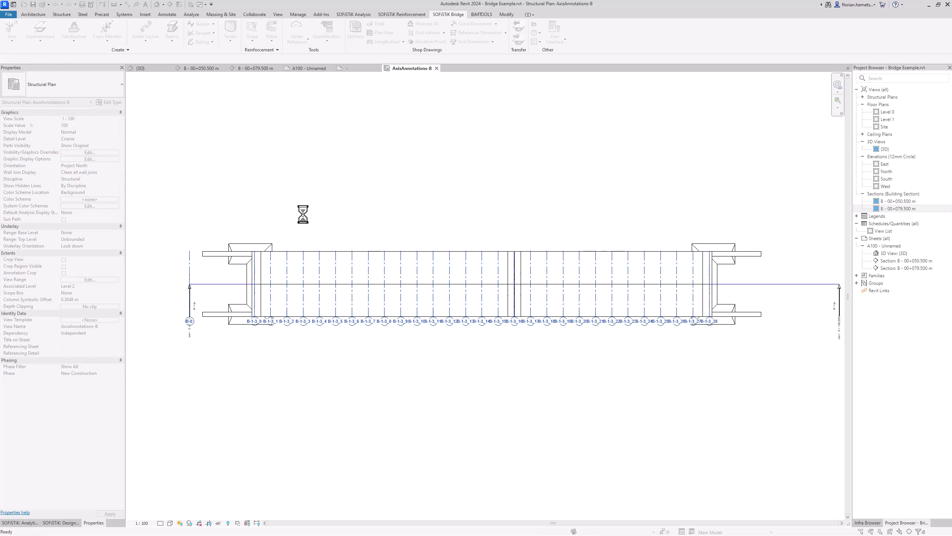
Step: Zoom in to check the station labels, then start an axis dimension
{"action": "scroll", "coordinate": [290, 255], "scroll_direction": "up", "scroll_amount": 3}
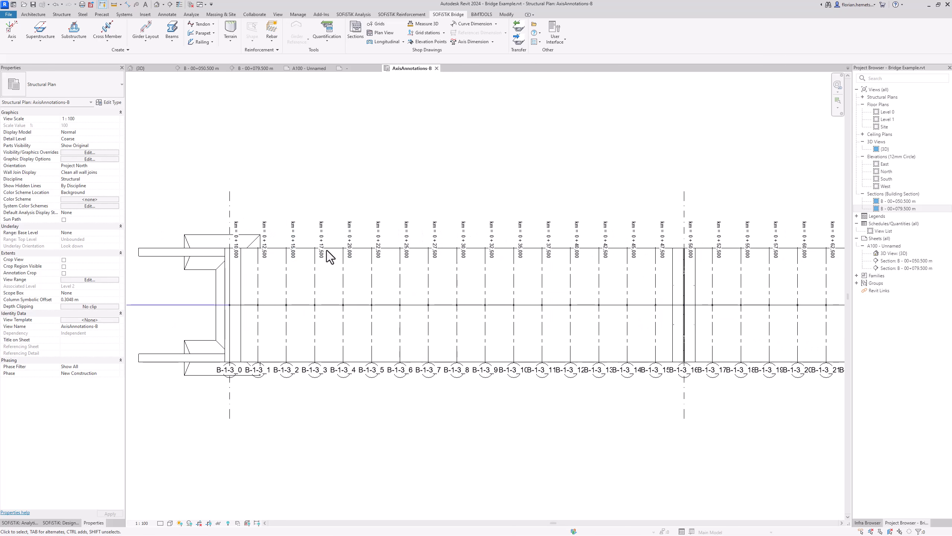
{"action": "scroll", "coordinate": [419, 249], "scroll_direction": "up", "scroll_amount": 3}
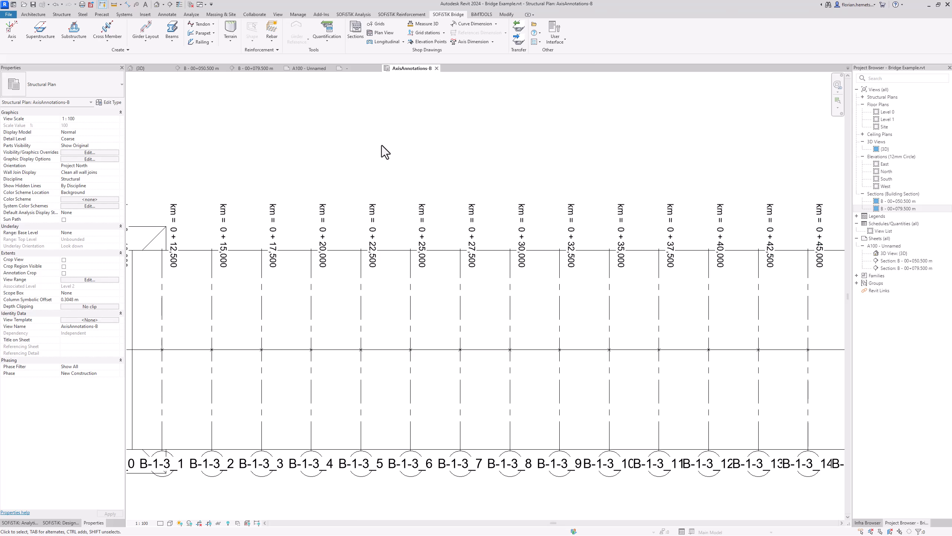
{"action": "scroll", "coordinate": [375, 147], "scroll_direction": "down", "scroll_amount": 6}
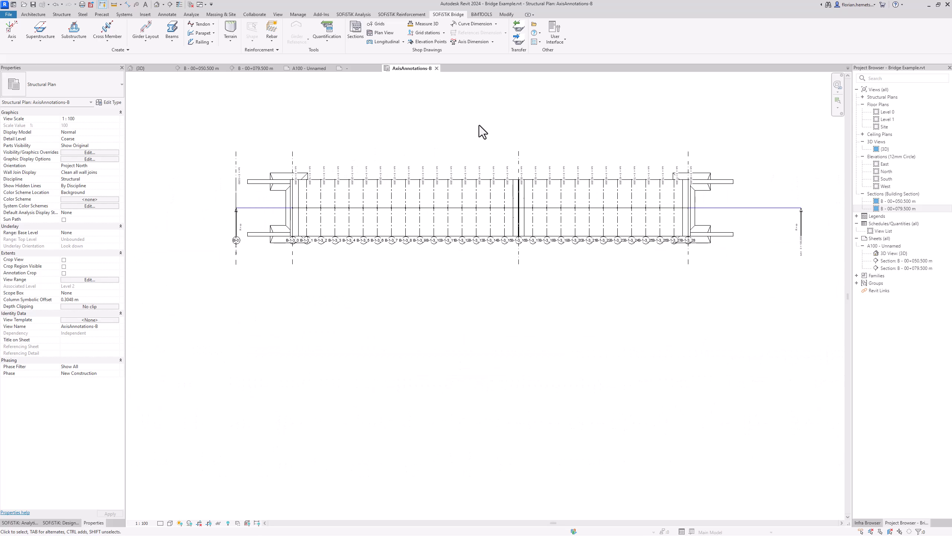
{"action": "middle_click_drag", "start_coordinate": [479, 125], "coordinate": [483, 187]}
{"action": "scroll", "coordinate": [432, 172], "scroll_direction": "up", "scroll_amount": 3}
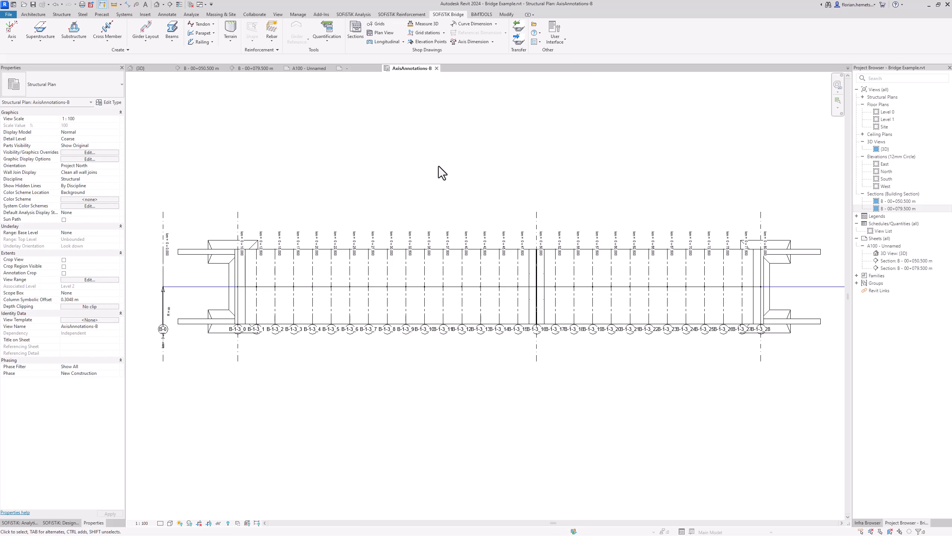
{"action": "scroll", "coordinate": [439, 167], "scroll_direction": "down", "scroll_amount": 1}
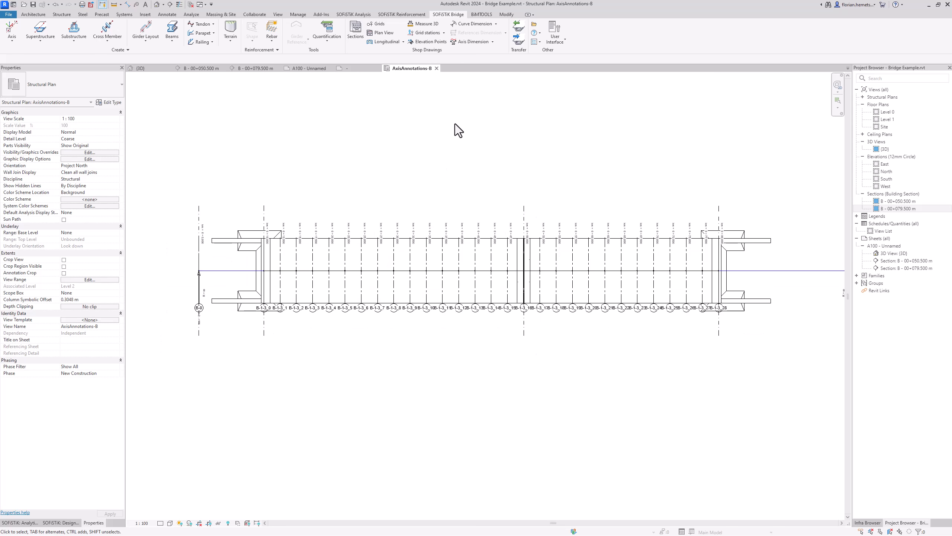
{"action": "left_click", "coordinate": [471, 46]}
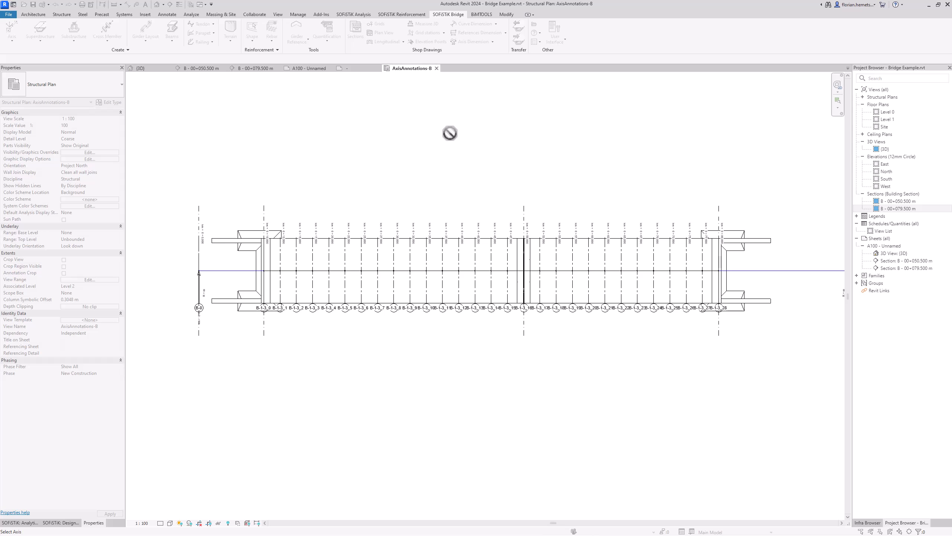
Step: Place an axis dimension chain above the plan measuring the grid intervals (10.000, then 2.500 repeated)
{"action": "left_click", "coordinate": [765, 271]}
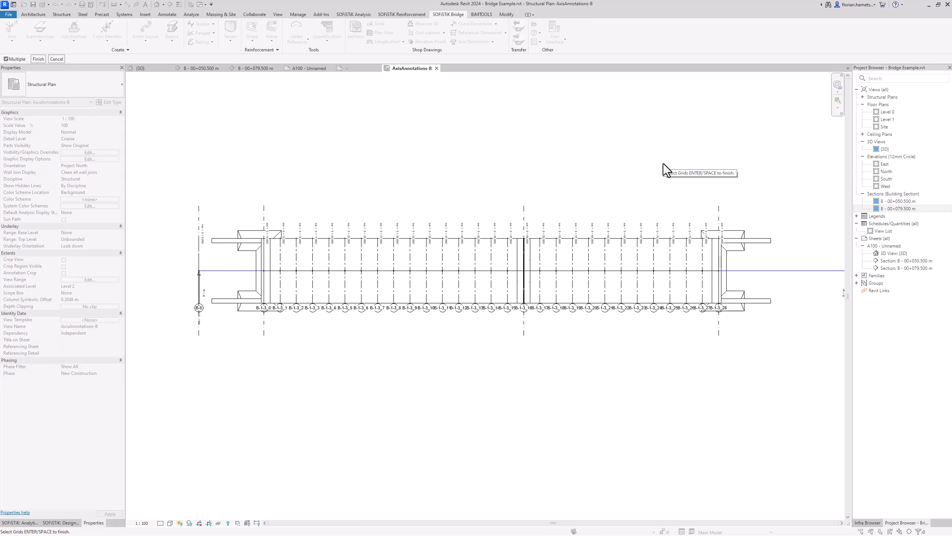
{"action": "left_click_drag", "start_coordinate": [778, 143], "coordinate": [190, 387]}
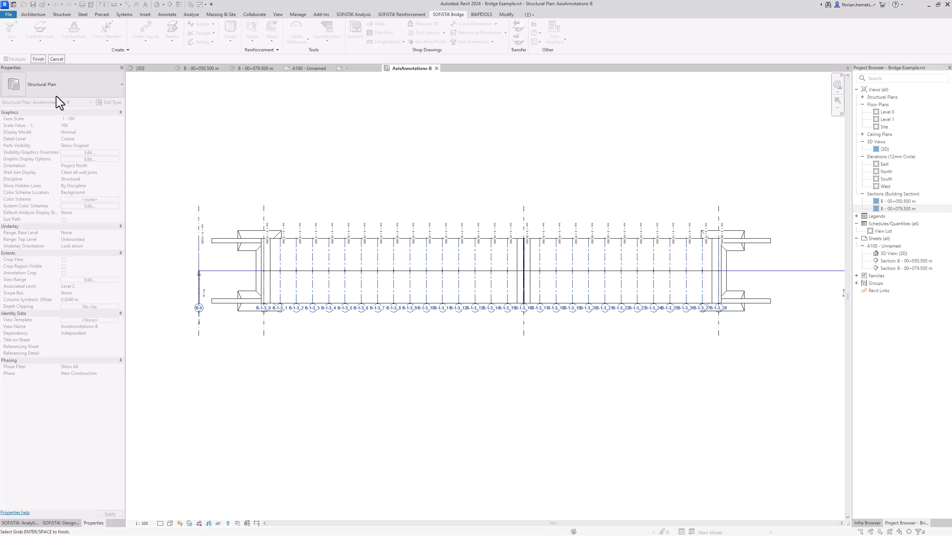
{"action": "left_click", "coordinate": [38, 60]}
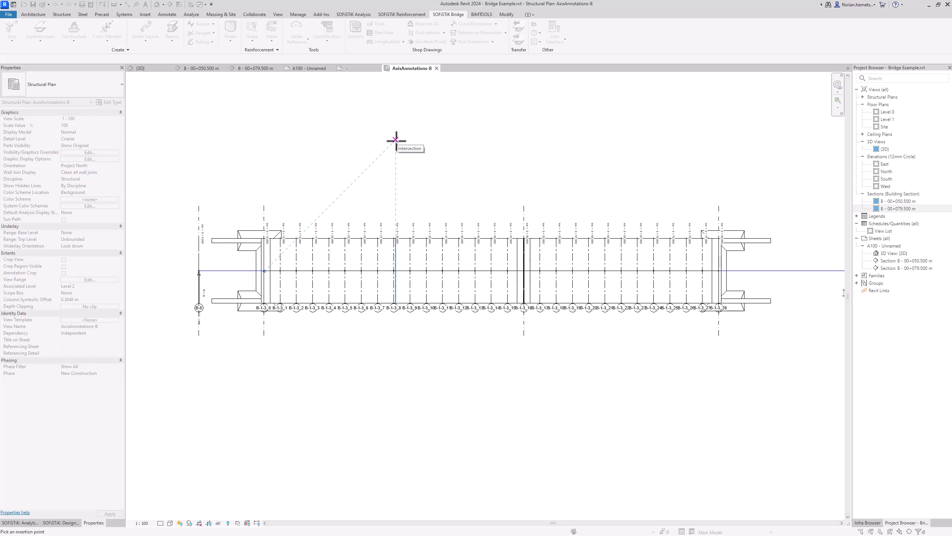
{"action": "left_click", "coordinate": [517, 174]}
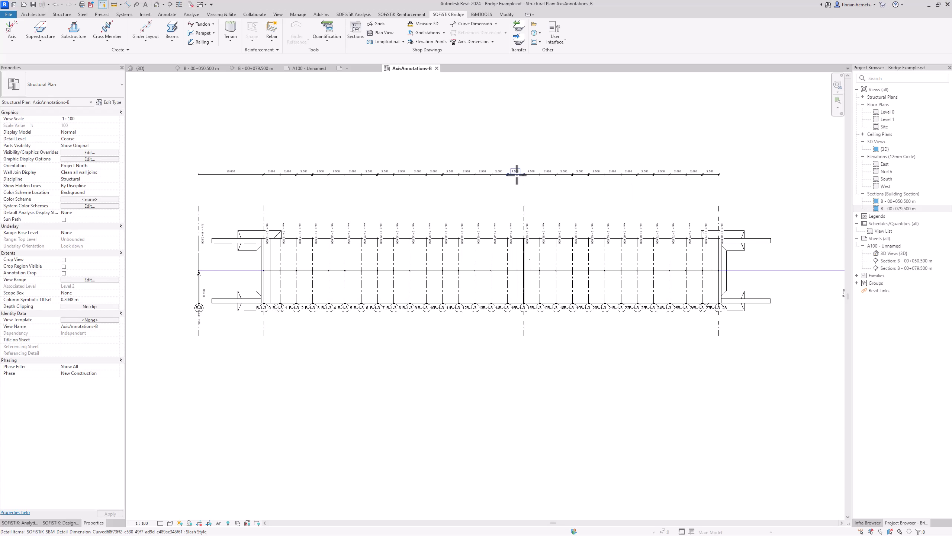
{"action": "scroll", "coordinate": [516, 176], "scroll_direction": "up", "scroll_amount": 4}
{"action": "mouse_move", "coordinate": [542, 178]}
{"action": "middle_mouse_down"}
{"action": "mouse_move", "coordinate": [465, 219]}
{"action": "mouse_move", "coordinate": [440, 213]}
{"action": "middle_mouse_up"}
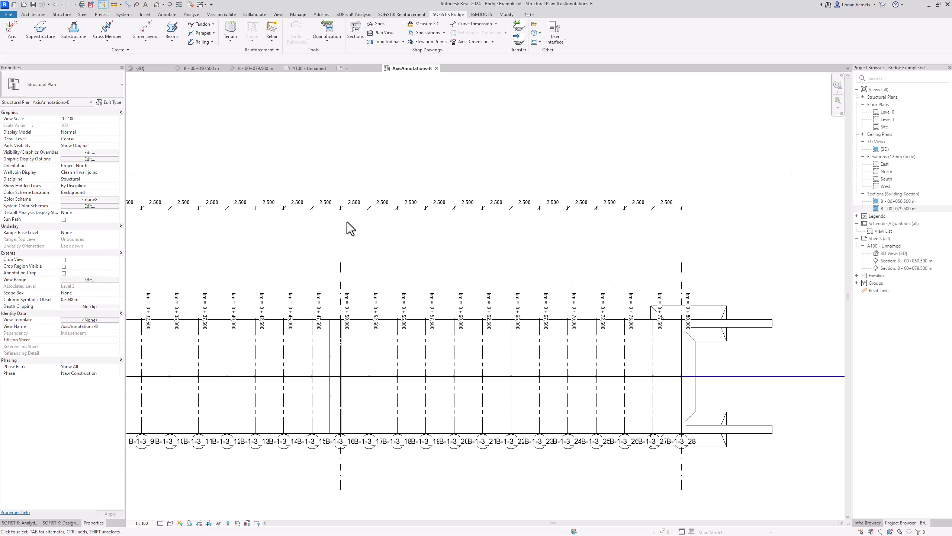
{"action": "middle_click_drag", "start_coordinate": [344, 257], "coordinate": [701, 247]}
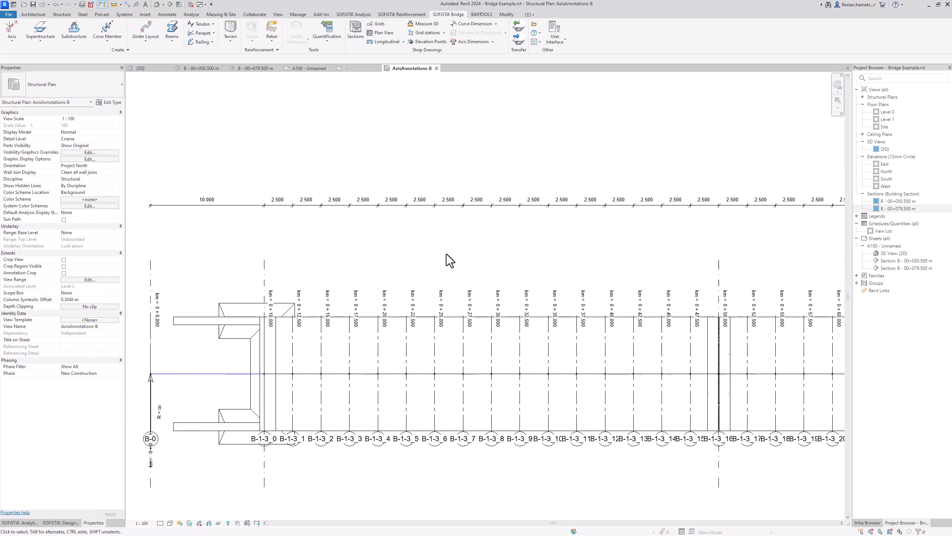
{"action": "scroll", "coordinate": [360, 205], "scroll_direction": "down", "scroll_amount": 4}
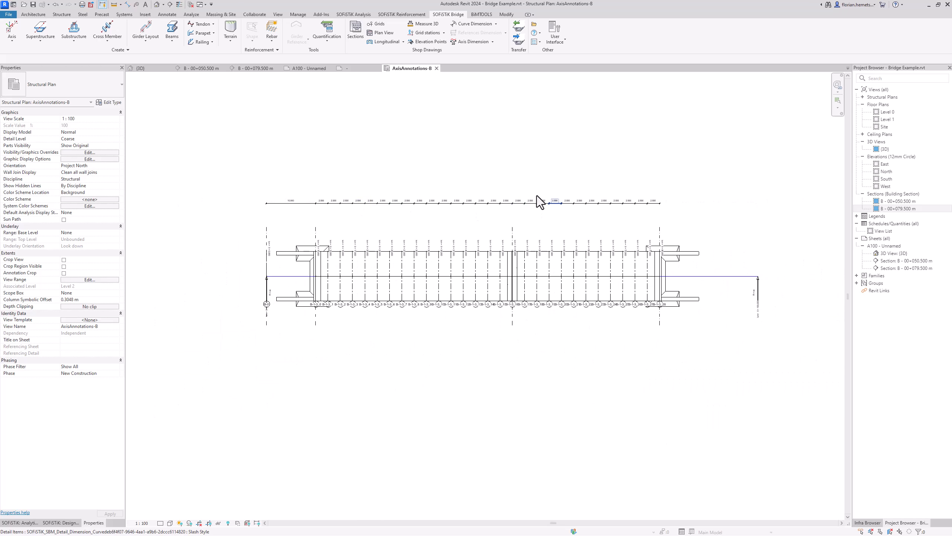
Step: Close the title block family without saving and return to sheet A100
{"action": "left_click", "coordinate": [379, 69]}
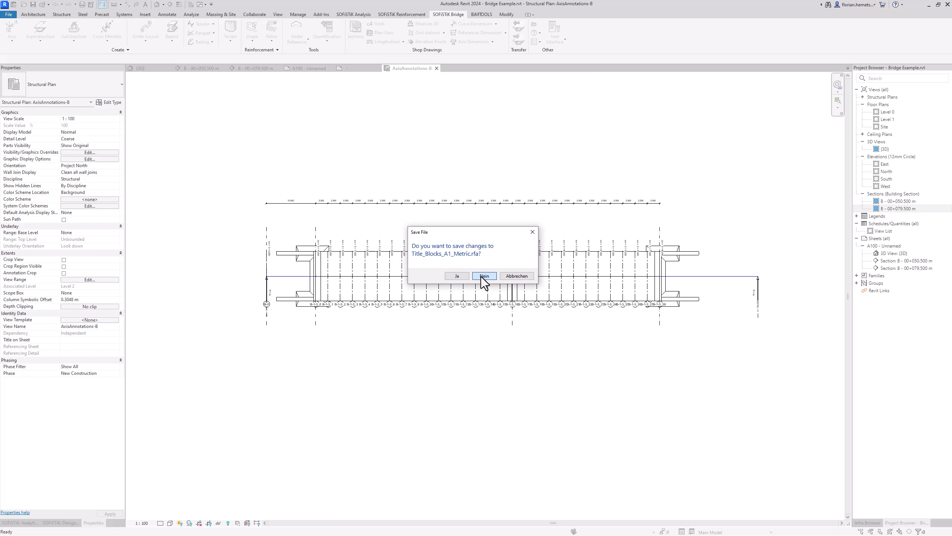
{"action": "left_click", "coordinate": [483, 276]}
{"action": "left_click", "coordinate": [308, 69]}
{"action": "scroll", "coordinate": [711, 166], "scroll_direction": "down", "scroll_amount": 1}
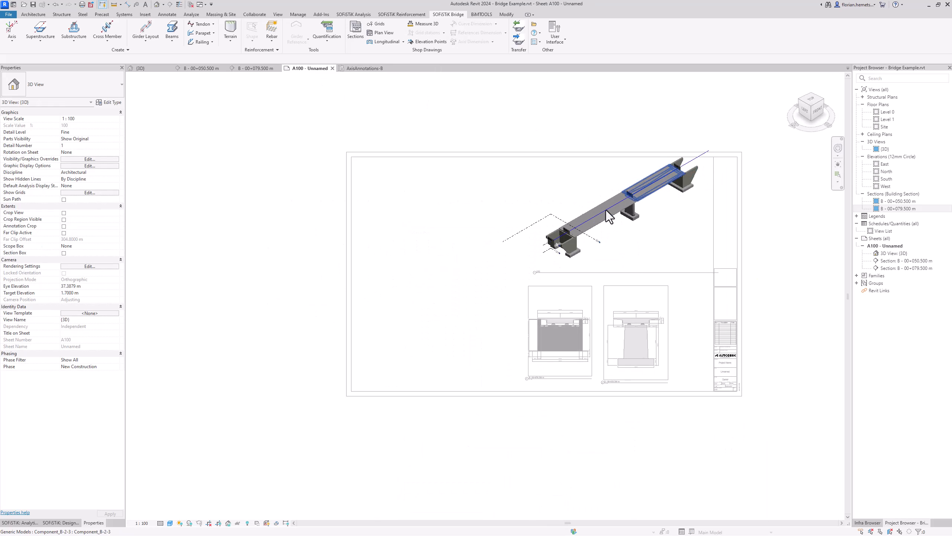
{"action": "double_click", "coordinate": [286, 334]}
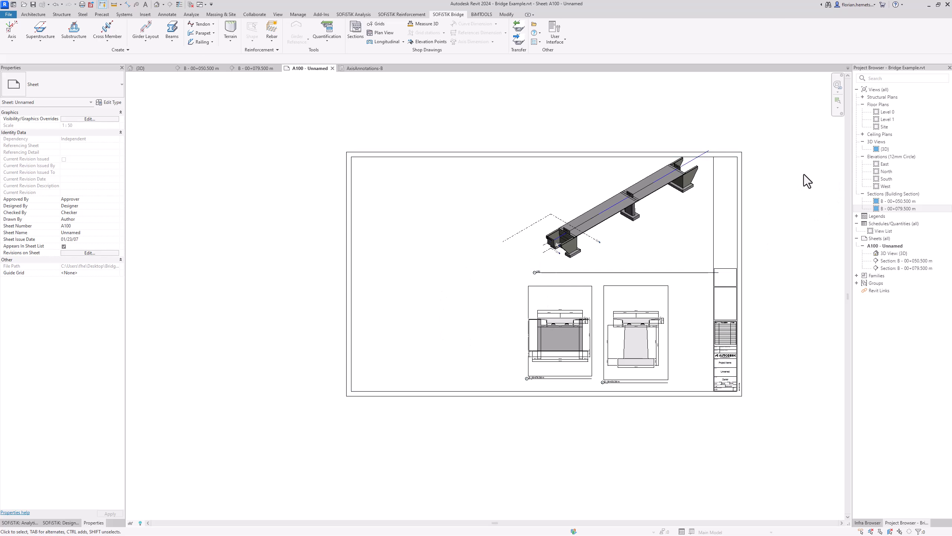
Step: Place the AxisAnnotations-B plan at the upper left of sheet A100
{"action": "left_click", "coordinate": [863, 97]}
{"action": "left_click", "coordinate": [882, 105]}
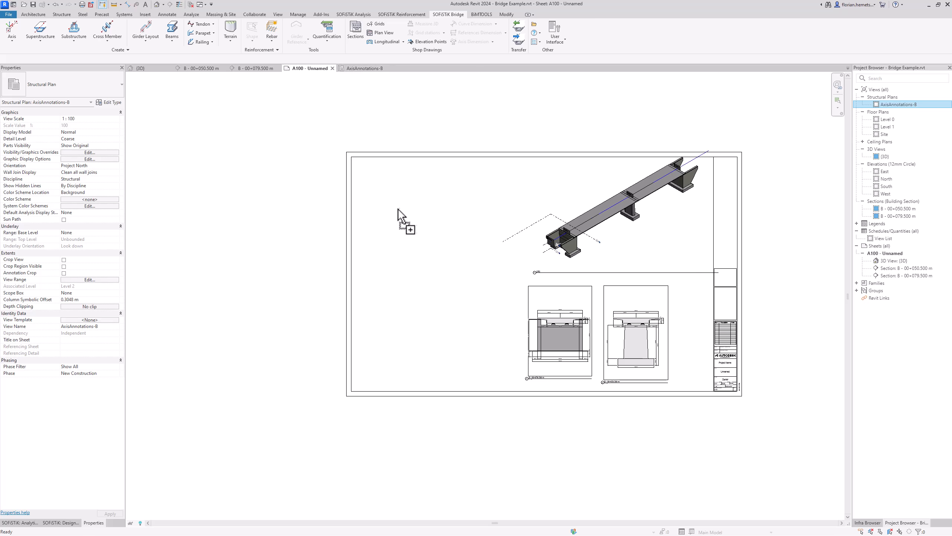
{"action": "left_click_drag", "start_coordinate": [398, 208], "coordinate": [385, 212]}
{"action": "left_click", "coordinate": [375, 205]}
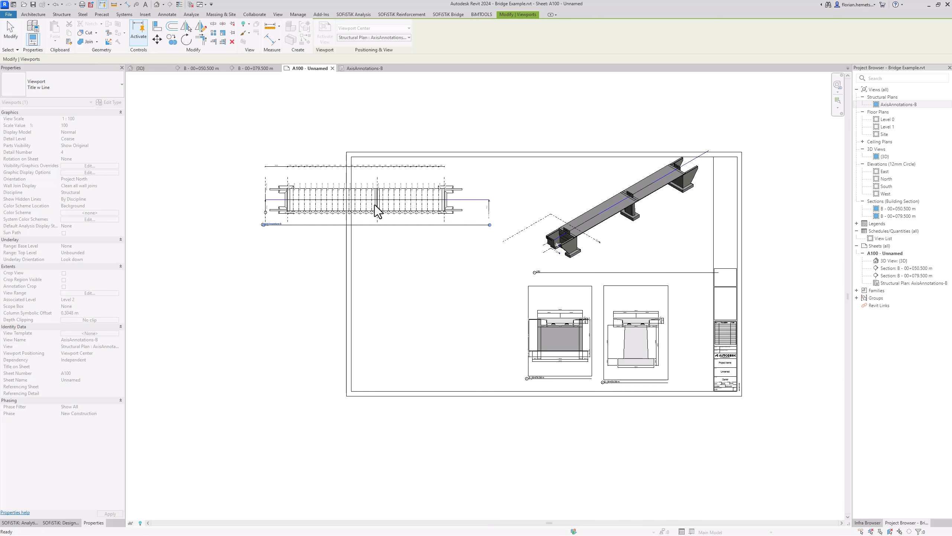
{"action": "left_click", "coordinate": [541, 208]}
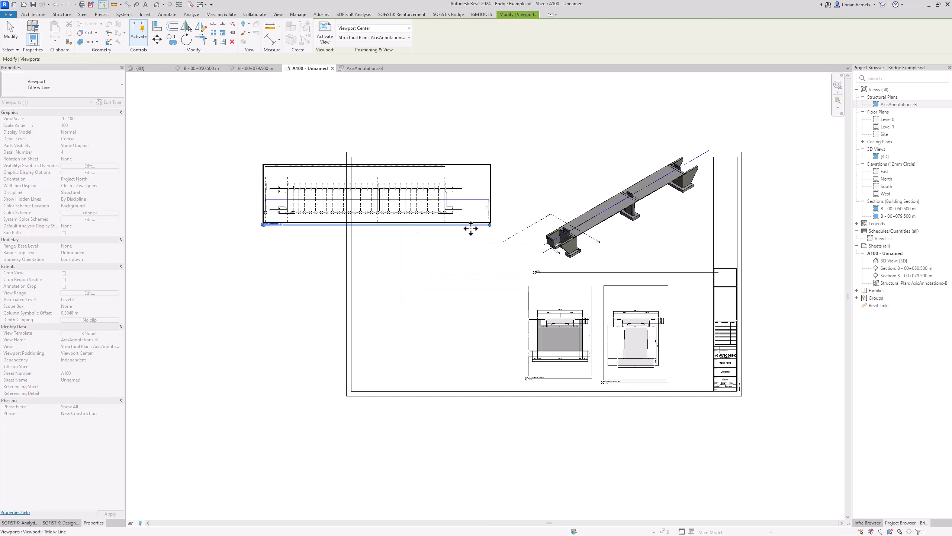
{"action": "key", "text": "Escape"}
{"action": "scroll", "coordinate": [463, 222], "scroll_direction": "up", "scroll_amount": 5}
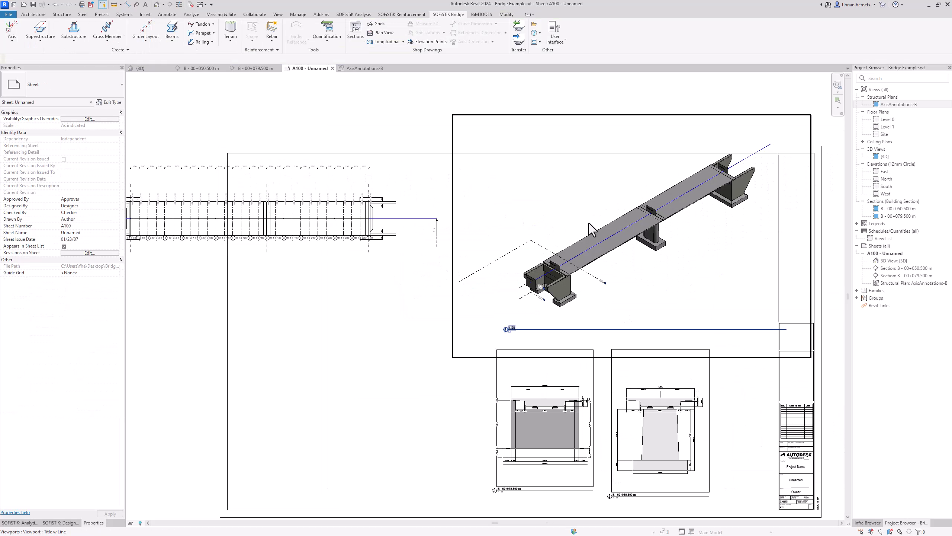
Step: Activate the 3D viewport on the sheet for editing
{"action": "left_click", "coordinate": [589, 223]}
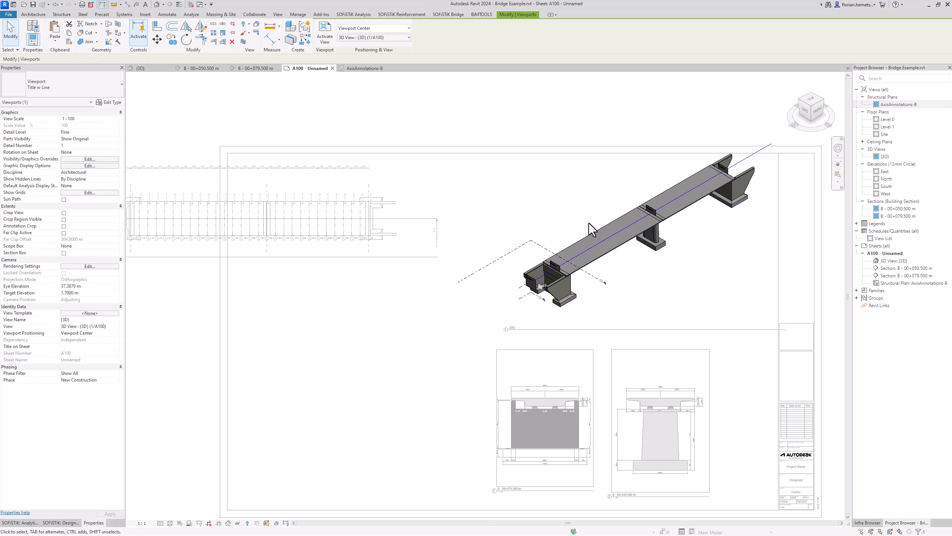
{"action": "double_click", "coordinate": [590, 224]}
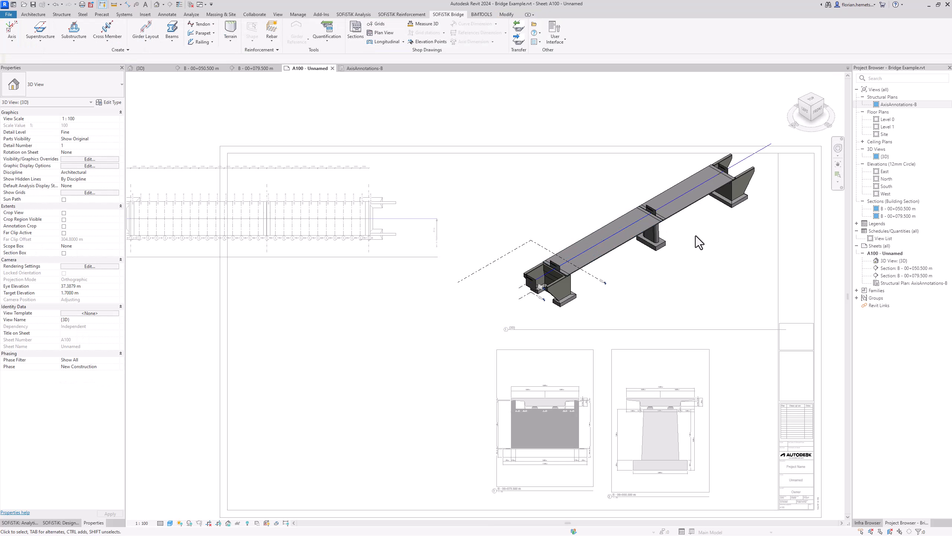
{"action": "scroll", "coordinate": [696, 235], "scroll_direction": "up", "scroll_amount": 2}
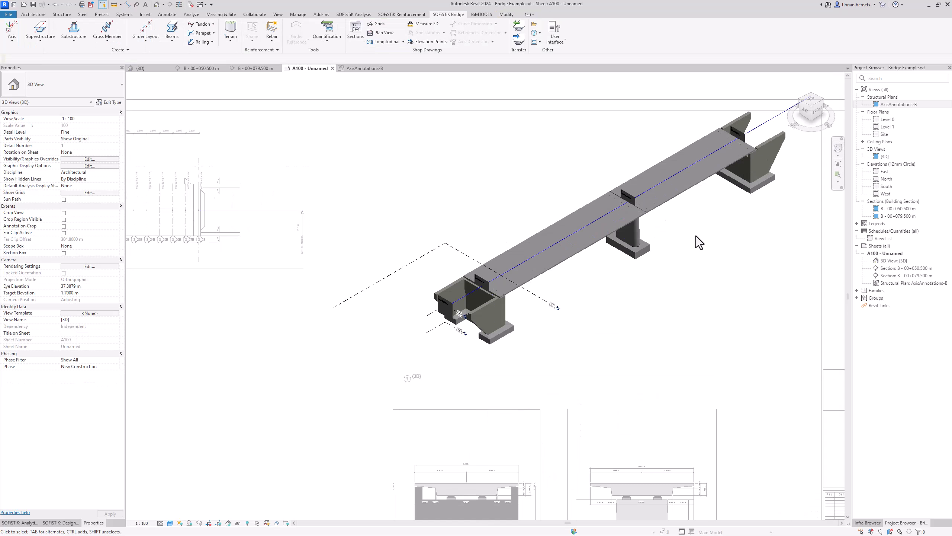
Step: Open Elevation Points for the bridge deck and enlarge the dialog to preview the T-beam profile
{"action": "left_click", "coordinate": [431, 43]}
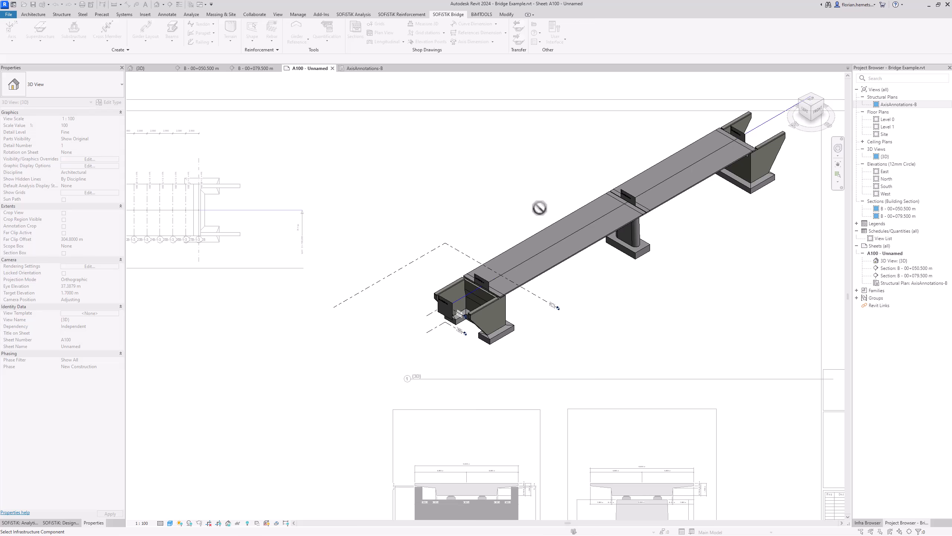
{"action": "left_click", "coordinate": [549, 226]}
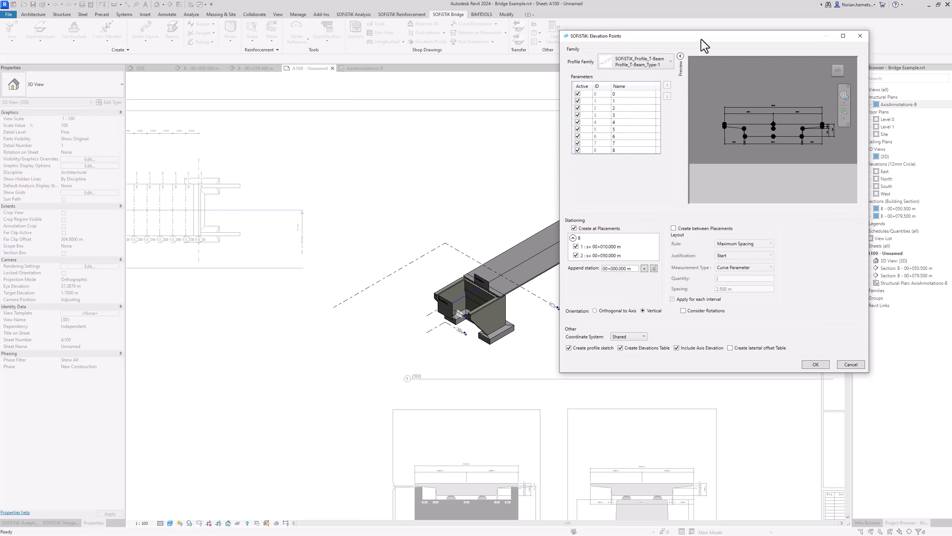
{"action": "left_click_drag", "start_coordinate": [701, 38], "coordinate": [524, 77]}
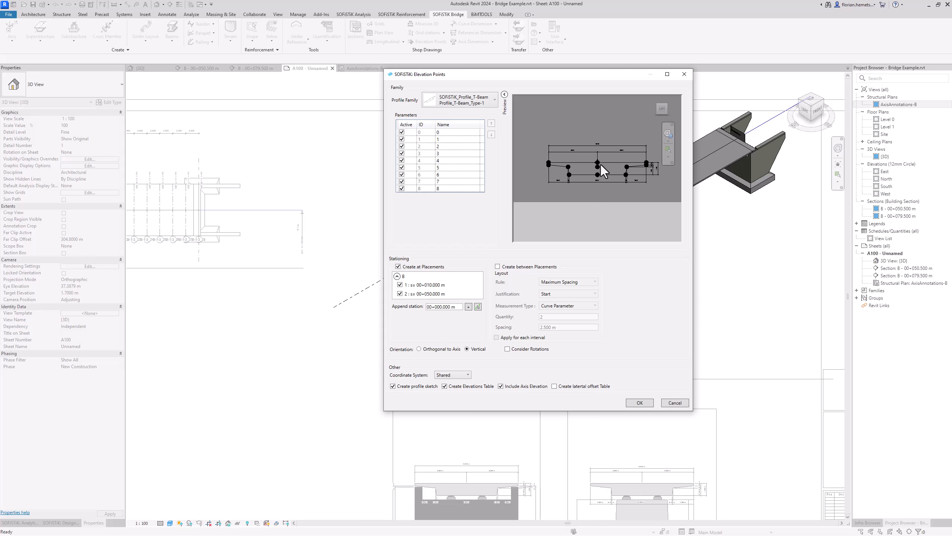
{"action": "scroll", "coordinate": [610, 165], "scroll_direction": "up", "scroll_amount": 1}
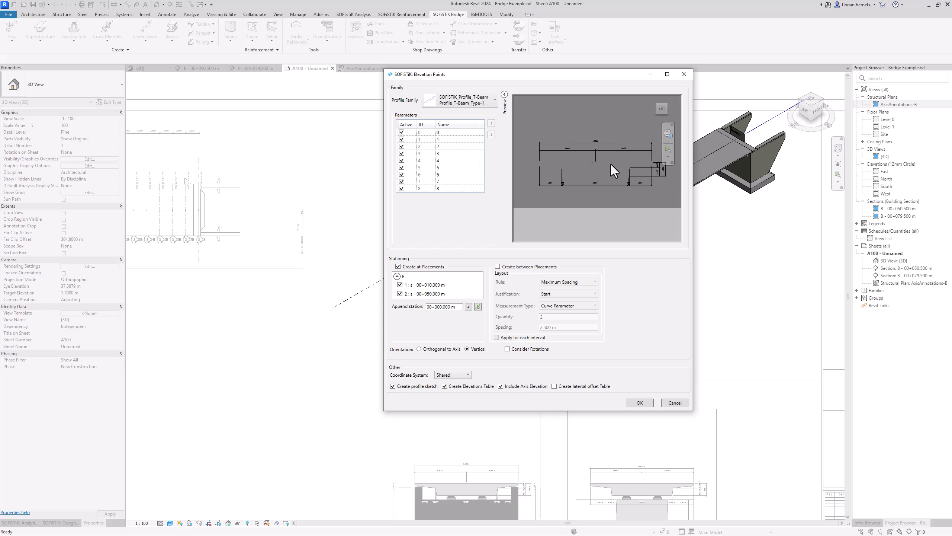
{"action": "left_click_drag", "start_coordinate": [692, 411], "coordinate": [800, 444]}
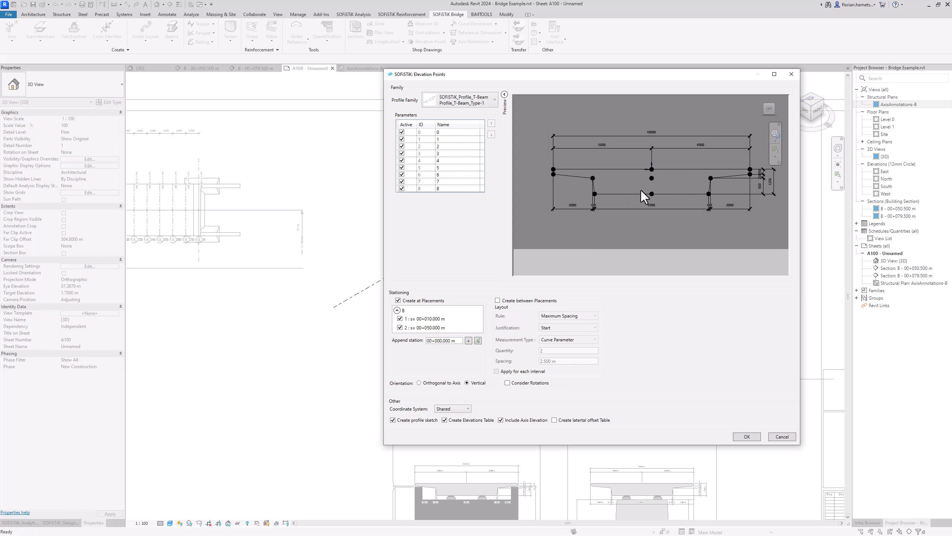
Step: Deselect all profile parameters so only point 0 stays active
{"action": "left_click", "coordinate": [443, 133]}
{"action": "left_click", "coordinate": [444, 141]}
{"action": "left_click", "coordinate": [443, 146]}
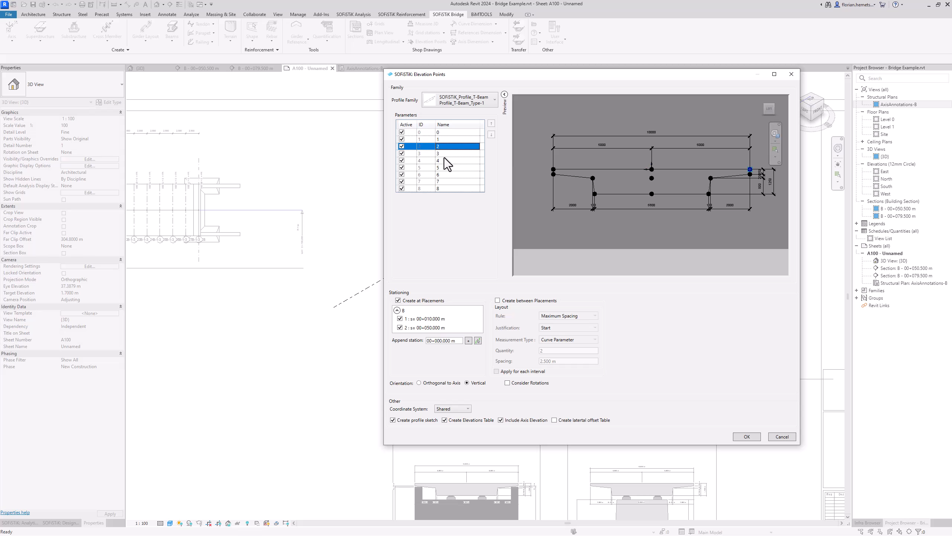
{"action": "left_click", "coordinate": [444, 155]}
{"action": "left_click", "coordinate": [441, 168]}
{"action": "left_click", "coordinate": [443, 175]}
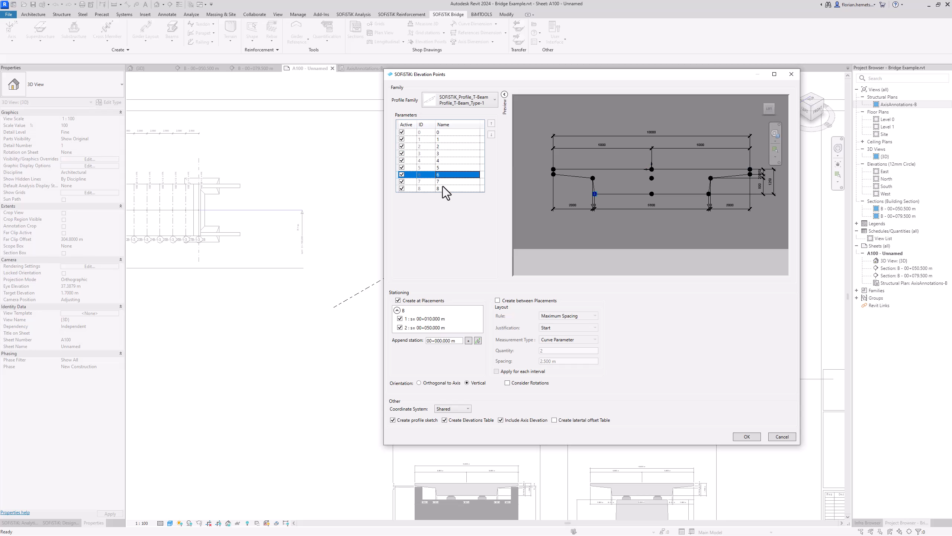
{"action": "left_click", "coordinate": [443, 186]}
{"action": "left_click", "coordinate": [443, 181]}
{"action": "right_click", "coordinate": [444, 158]}
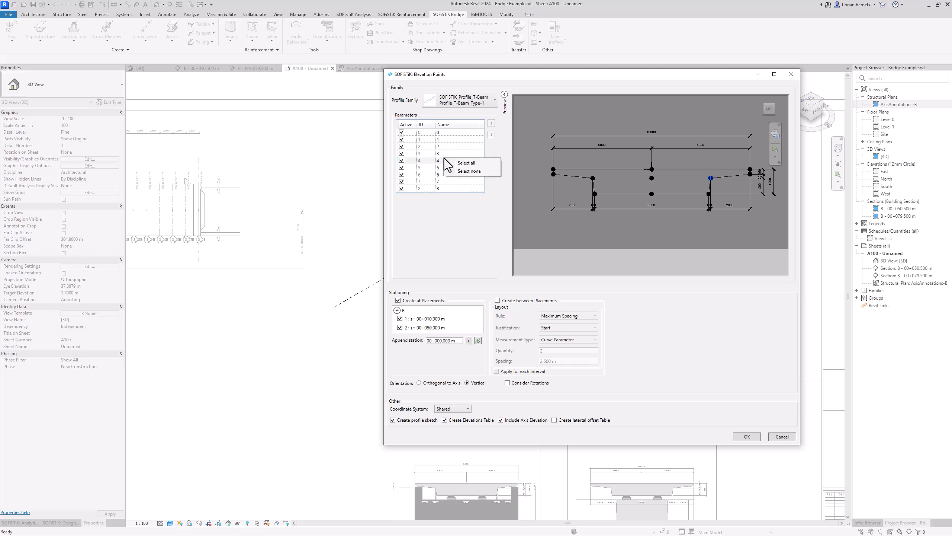
{"action": "left_click", "coordinate": [461, 170]}
{"action": "left_click", "coordinate": [440, 133]}
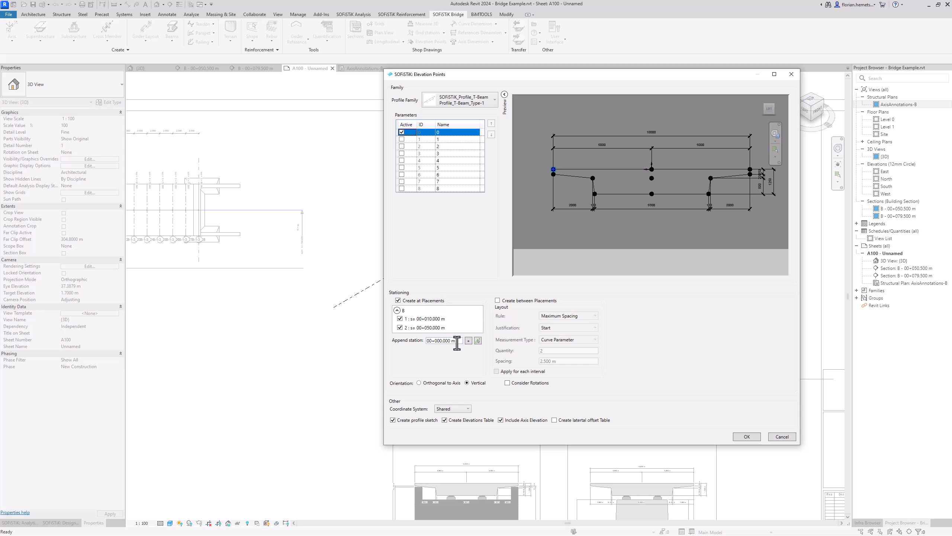
Step: Create elevation points between placements at 2.500 m maximum spacing
{"action": "left_click_drag", "start_coordinate": [463, 341], "coordinate": [444, 342]}
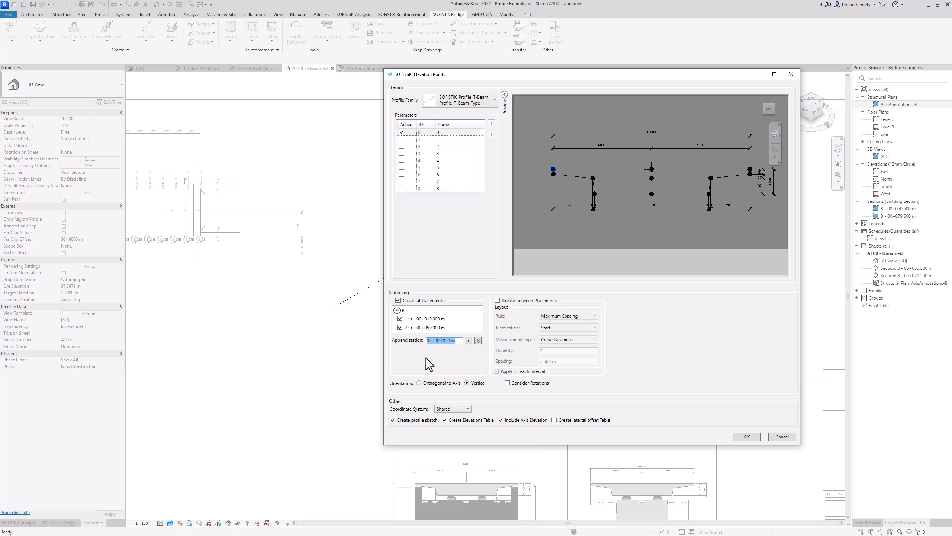
{"action": "left_click", "coordinate": [497, 300]}
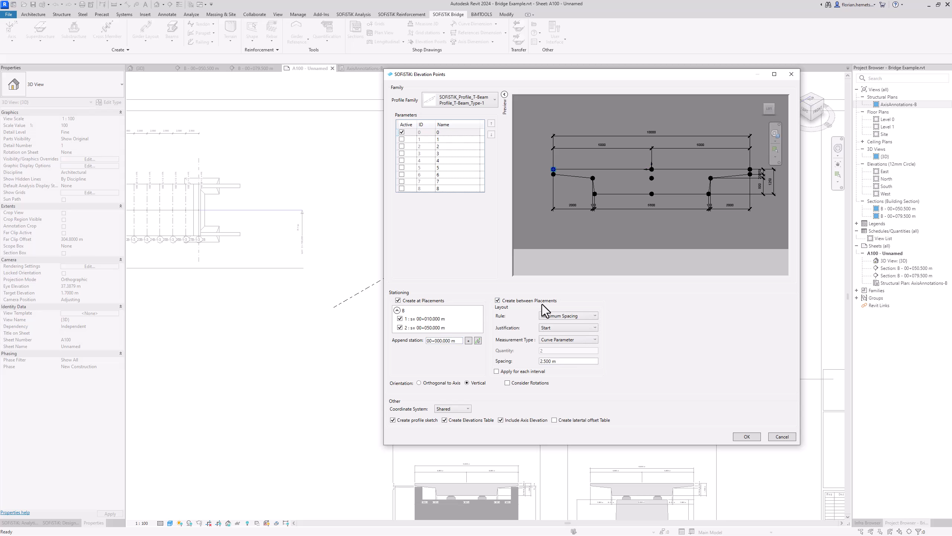
{"action": "left_click", "coordinate": [579, 361]}
Step: Generate the elevation points and view the Elevations-Component_B-1-2 schedule
{"action": "left_click", "coordinate": [735, 437]}
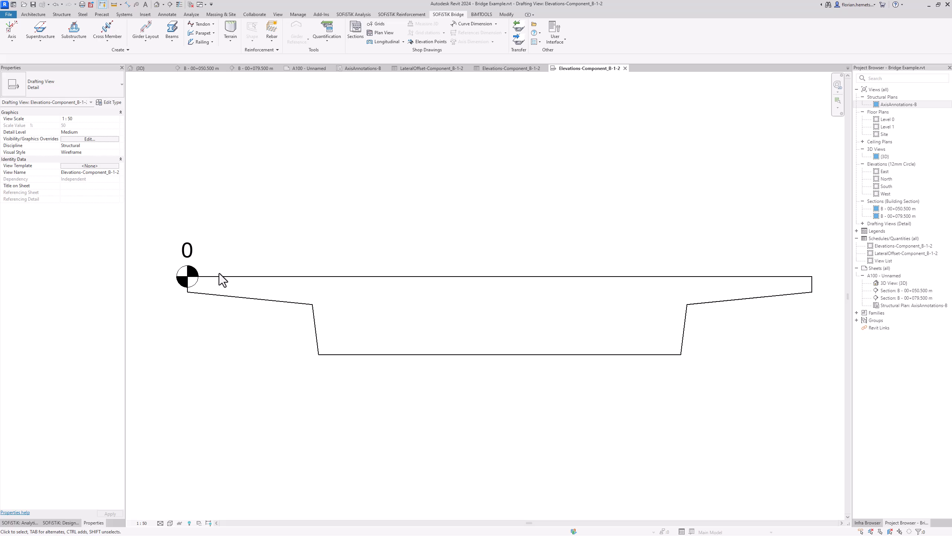
{"action": "left_click", "coordinate": [513, 69]}
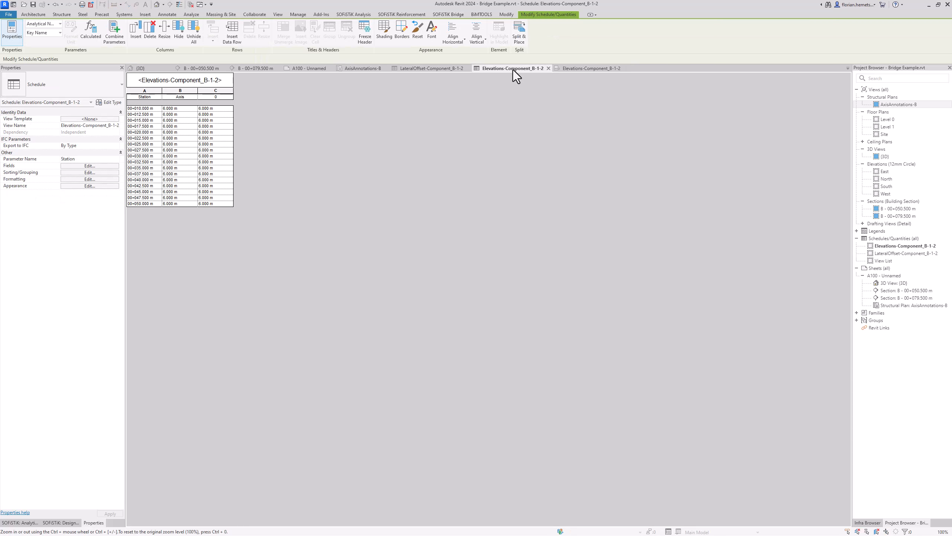
{"action": "scroll", "coordinate": [224, 115], "scroll_direction": "up", "scroll_amount": 1, "text": "ctrl"}
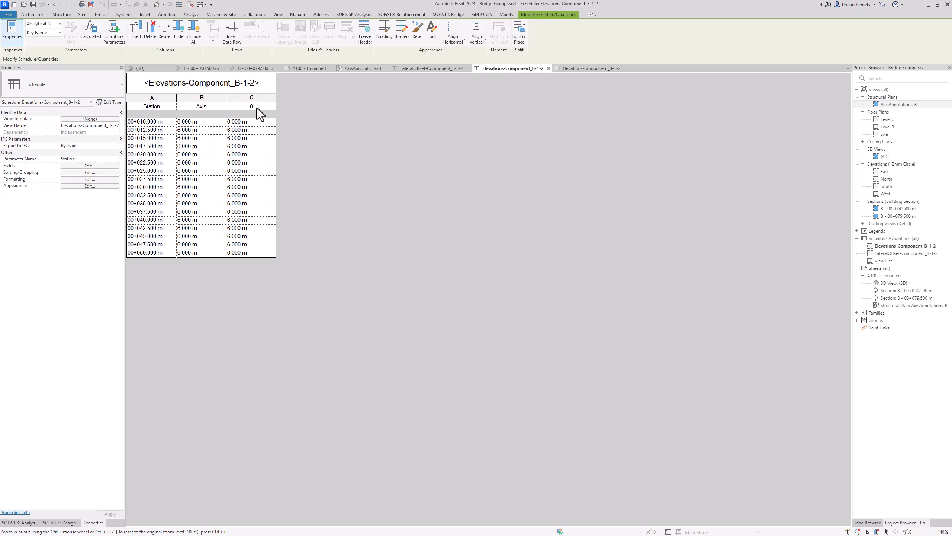
Step: Check the LateralOffset-Component_B-1-2 schedule, then return to sheet A100
{"action": "left_click", "coordinate": [436, 71]}
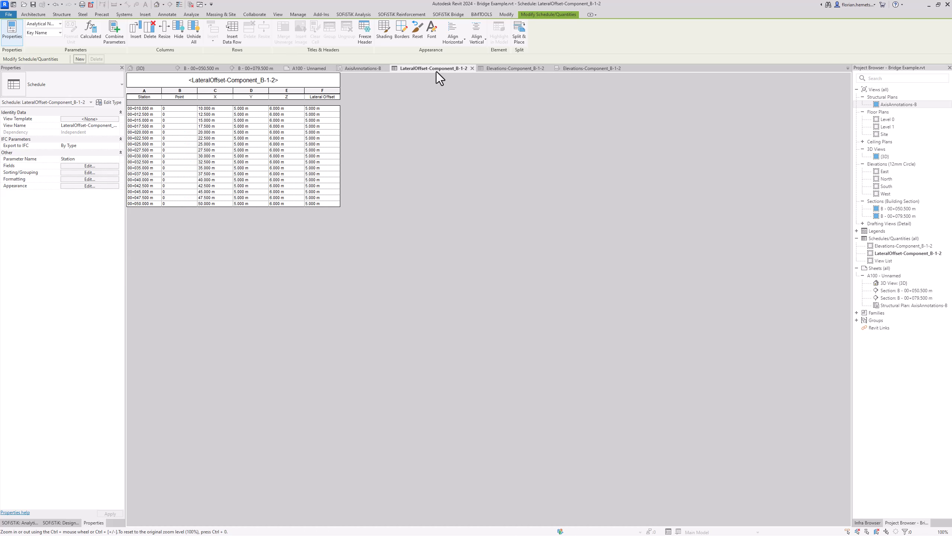
{"action": "scroll", "coordinate": [221, 102], "scroll_direction": "up", "scroll_amount": 5, "text": "ctrl"}
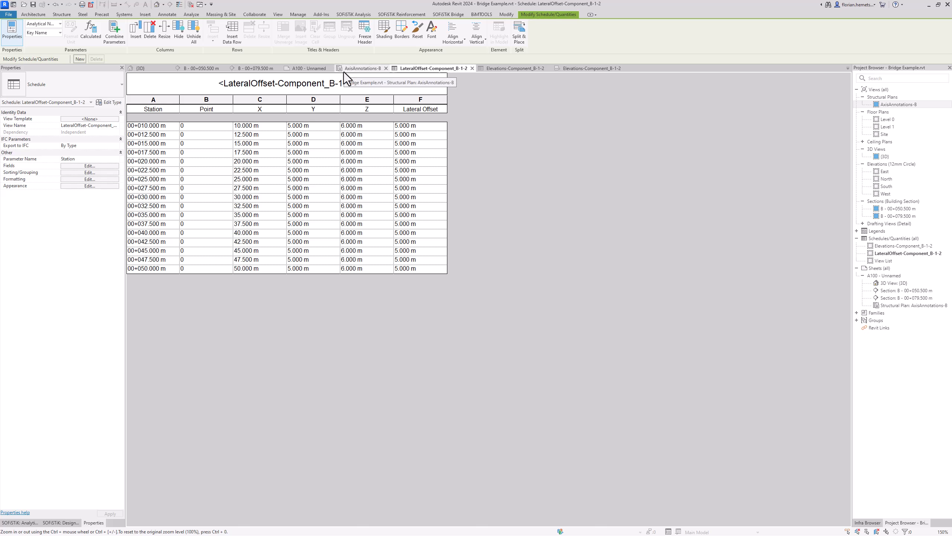
{"action": "left_click", "coordinate": [312, 71]}
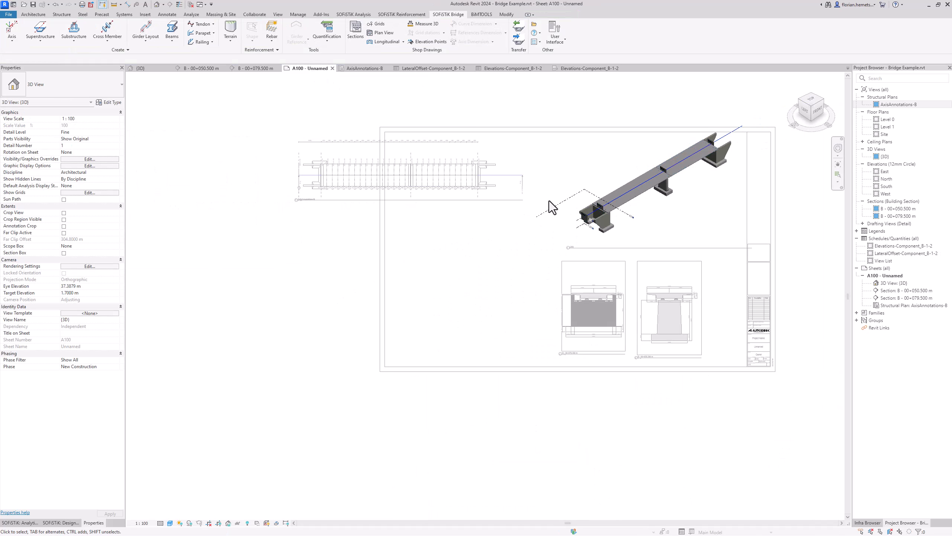
{"action": "scroll", "coordinate": [415, 264], "scroll_direction": "up", "scroll_amount": 3}
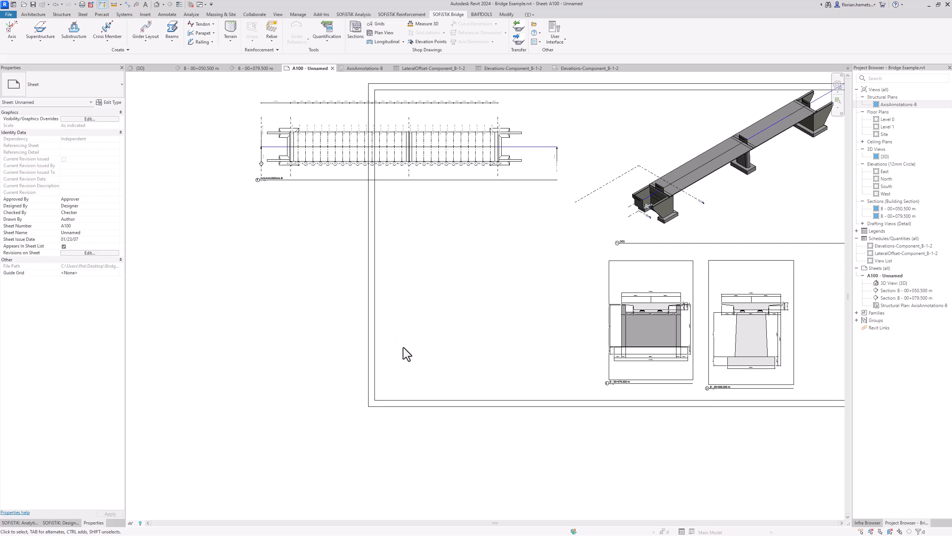
Step: Place the Elevations and LateralOffset-Component_B-1-2 schedules side by side on A100
{"action": "left_click", "coordinate": [881, 246]}
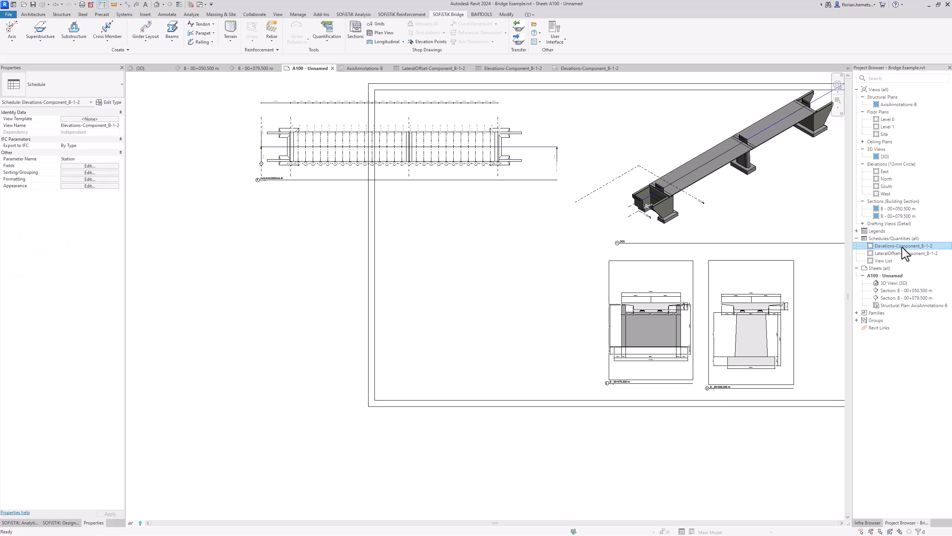
{"action": "left_click_drag", "start_coordinate": [902, 247], "coordinate": [476, 311]}
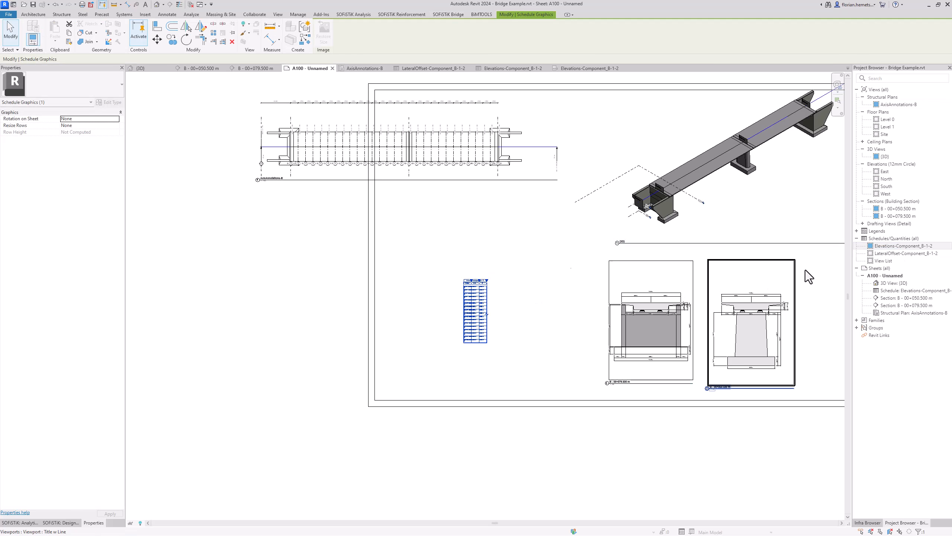
{"action": "left_click_drag", "start_coordinate": [894, 254], "coordinate": [430, 310]}
{"action": "left_click", "coordinate": [431, 310]}
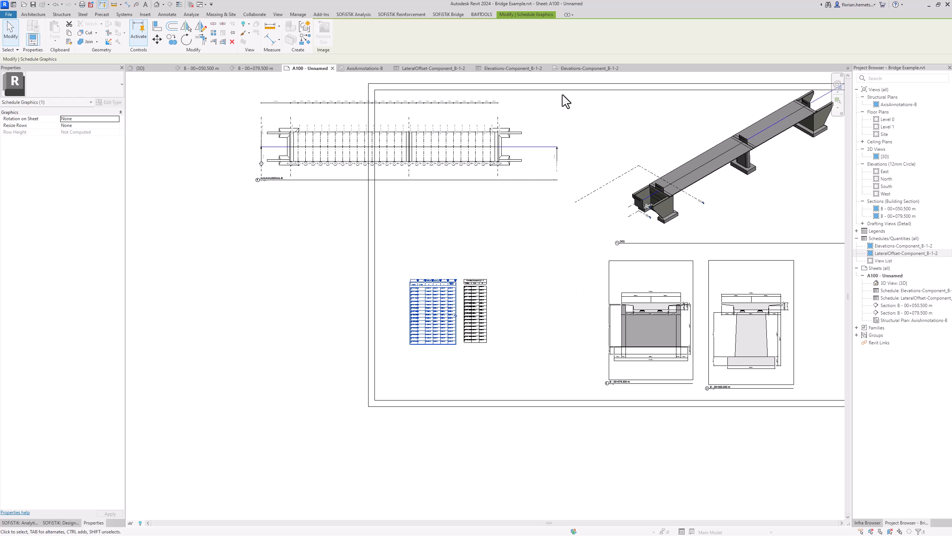
Step: Place the Elevations-Component_B-1-2 profile drafting view above the schedules on A100
{"action": "left_click", "coordinate": [576, 70]}
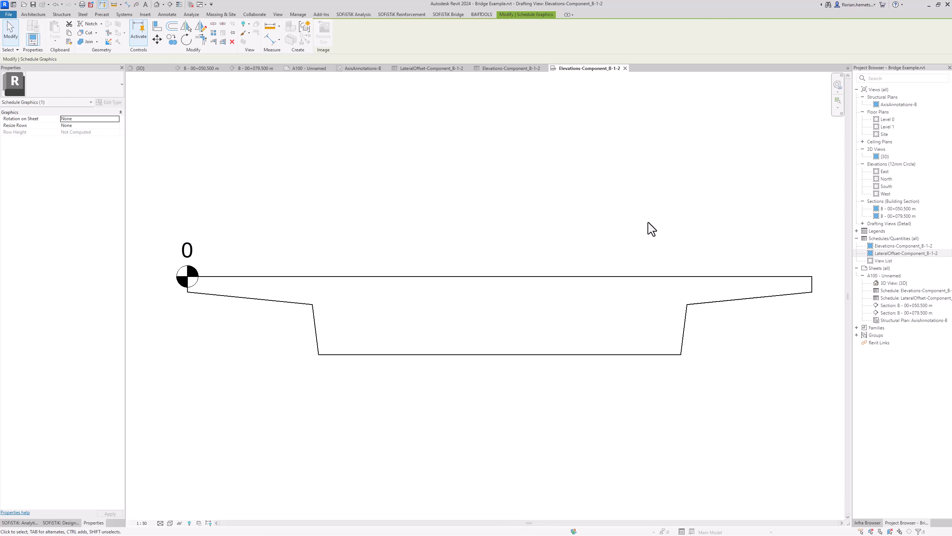
{"action": "right_click", "coordinate": [670, 237]}
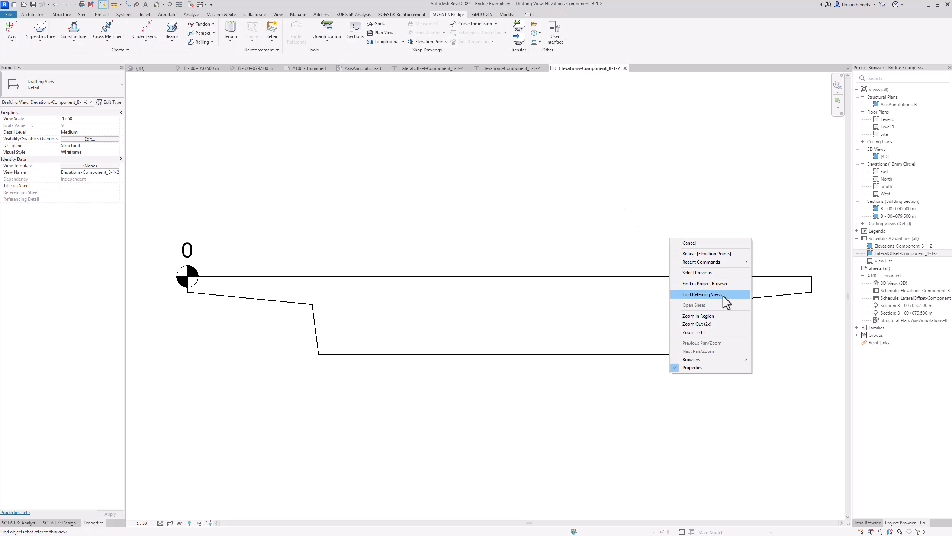
{"action": "left_click", "coordinate": [723, 285]}
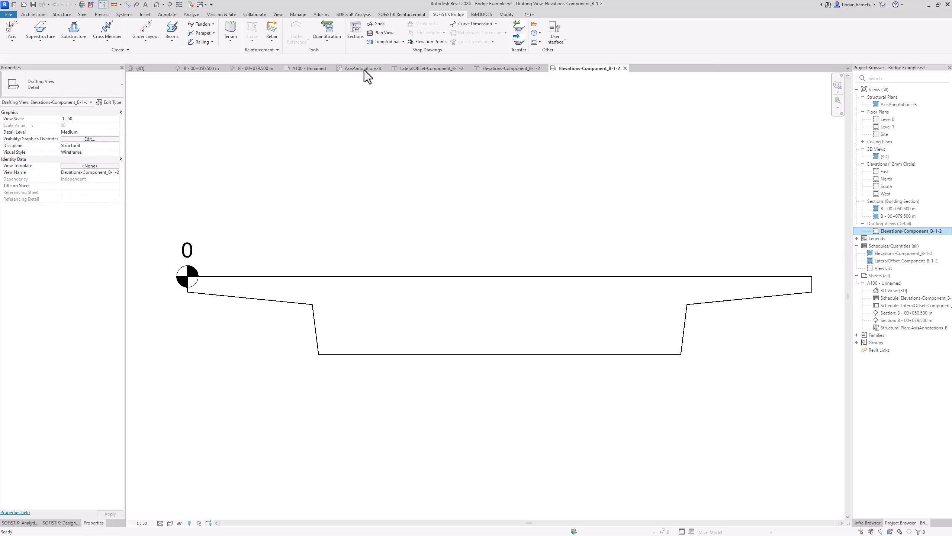
{"action": "left_click", "coordinate": [321, 69]}
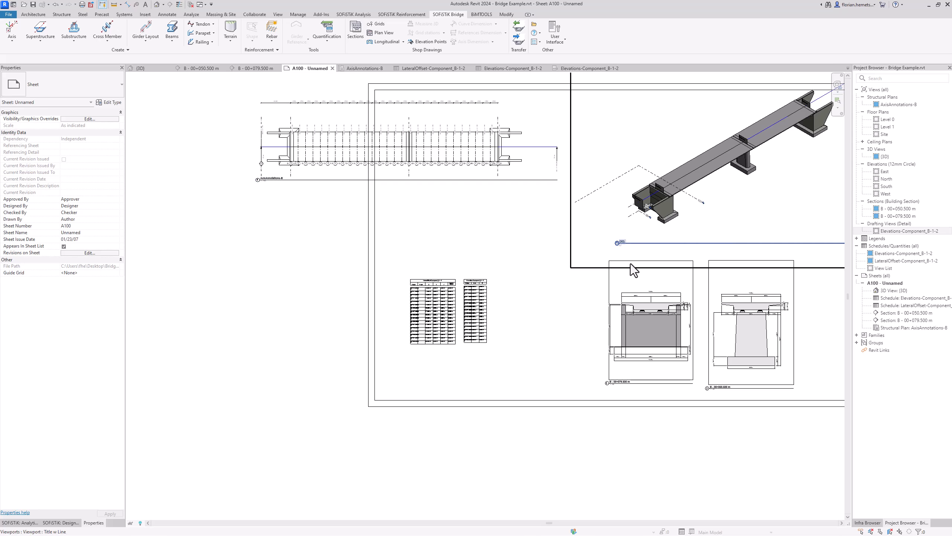
{"action": "left_click_drag", "start_coordinate": [921, 233], "coordinate": [452, 256]}
{"action": "left_click", "coordinate": [451, 255]}
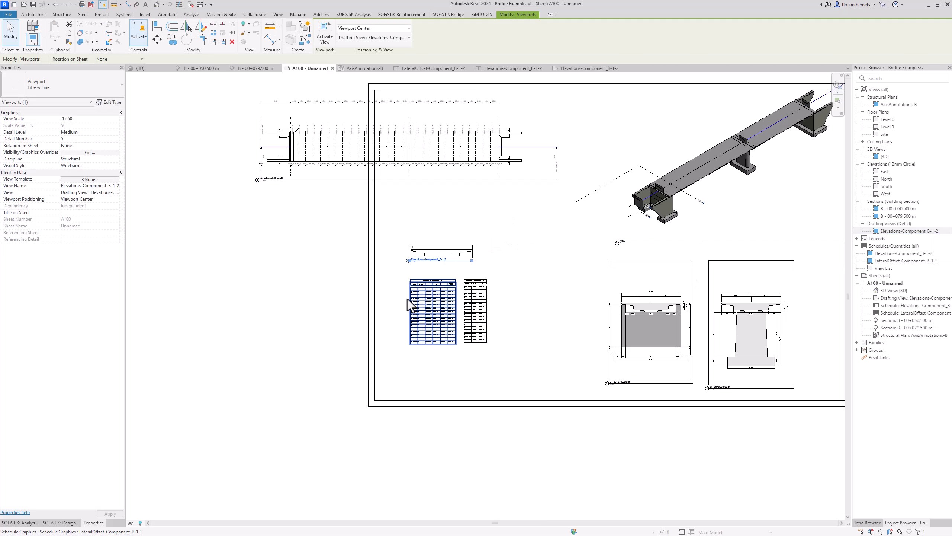
{"action": "scroll", "coordinate": [420, 293], "scroll_direction": "up", "scroll_amount": 3}
{"action": "left_click", "coordinate": [585, 258]}
{"action": "scroll", "coordinate": [587, 310], "scroll_direction": "down", "scroll_amount": 4}
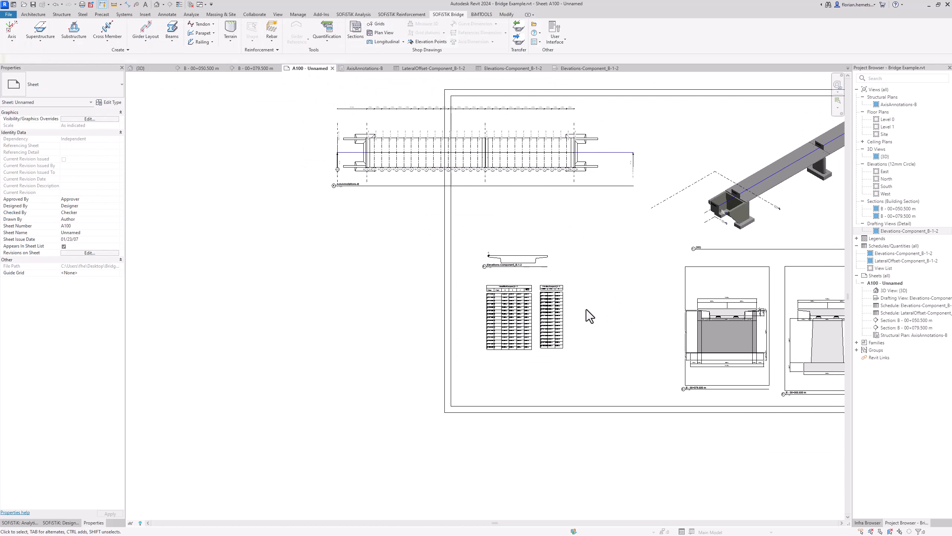
{"action": "middle_click_drag", "start_coordinate": [633, 301], "coordinate": [561, 305]}
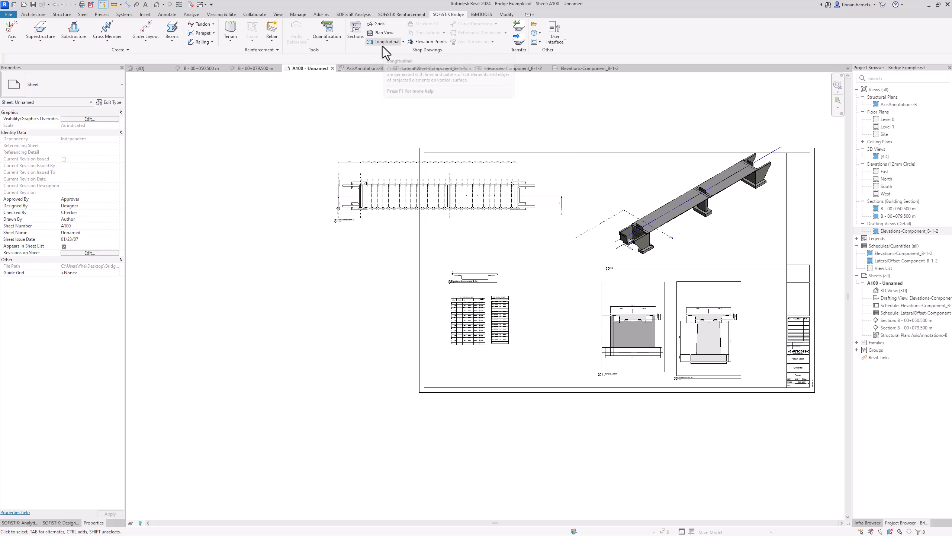
Step: Activate the 3D viewport on A100 and frame the whole bridge
{"action": "double_click", "coordinate": [628, 185]}
{"action": "scroll", "coordinate": [705, 210], "scroll_direction": "up", "scroll_amount": 5}
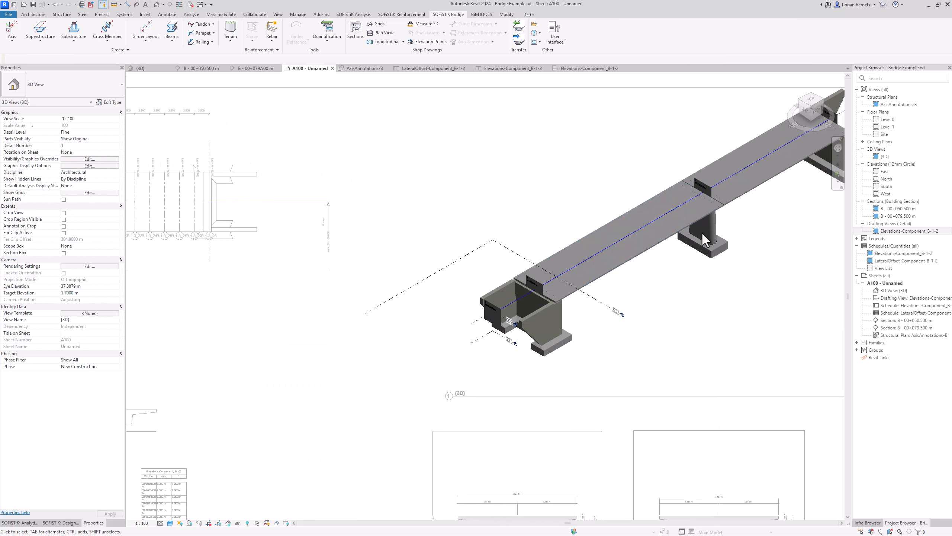
{"action": "middle_click_drag", "start_coordinate": [703, 234], "coordinate": [621, 276]}
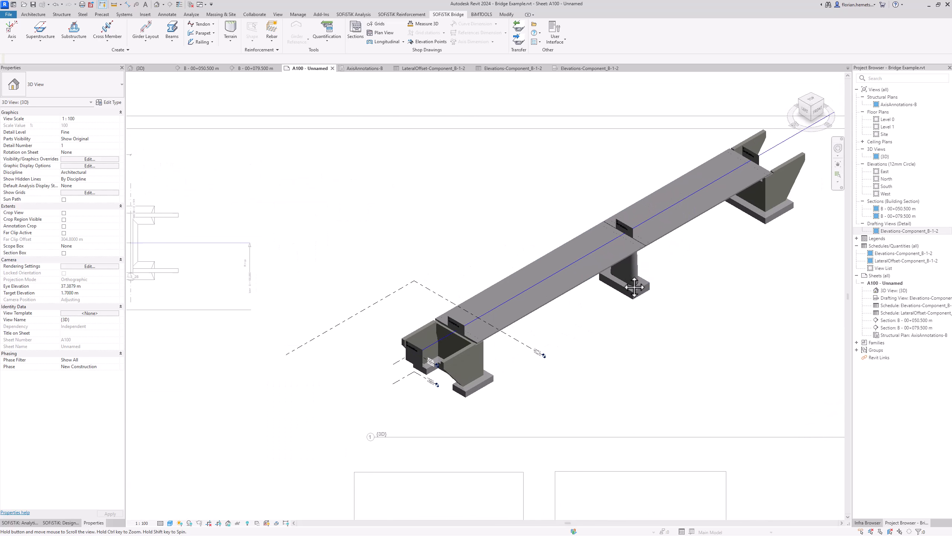
{"action": "left_click", "coordinate": [428, 25]}
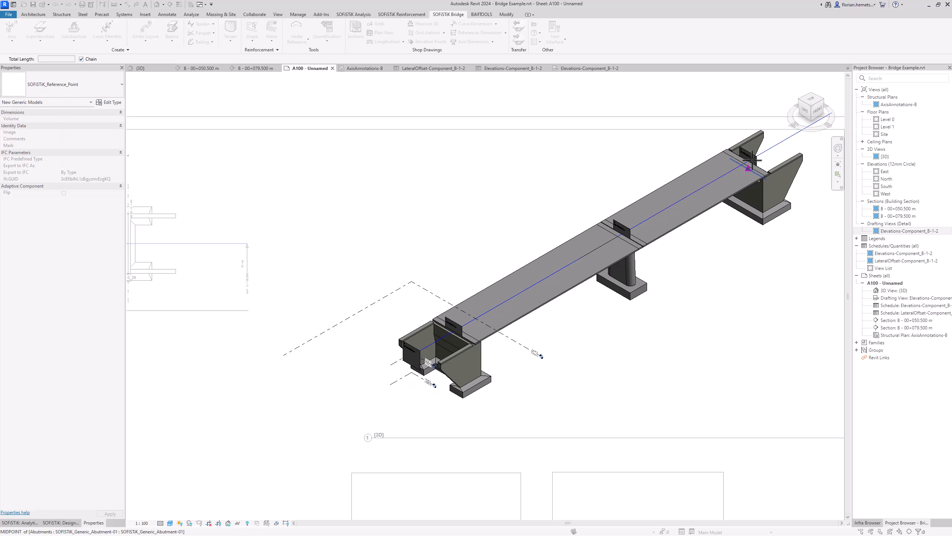
{"action": "left_click", "coordinate": [770, 174]}
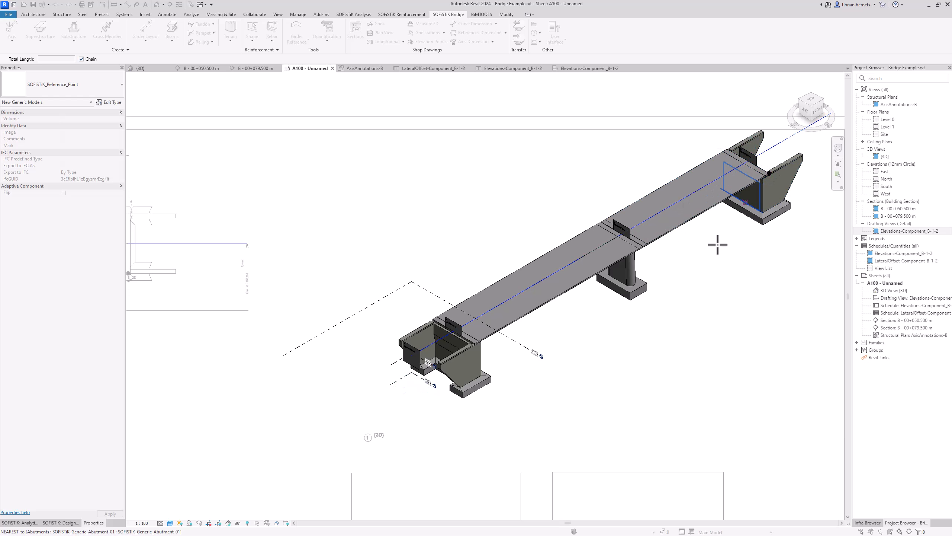
{"action": "left_click", "coordinate": [630, 303]}
{"action": "left_click", "coordinate": [630, 303]}
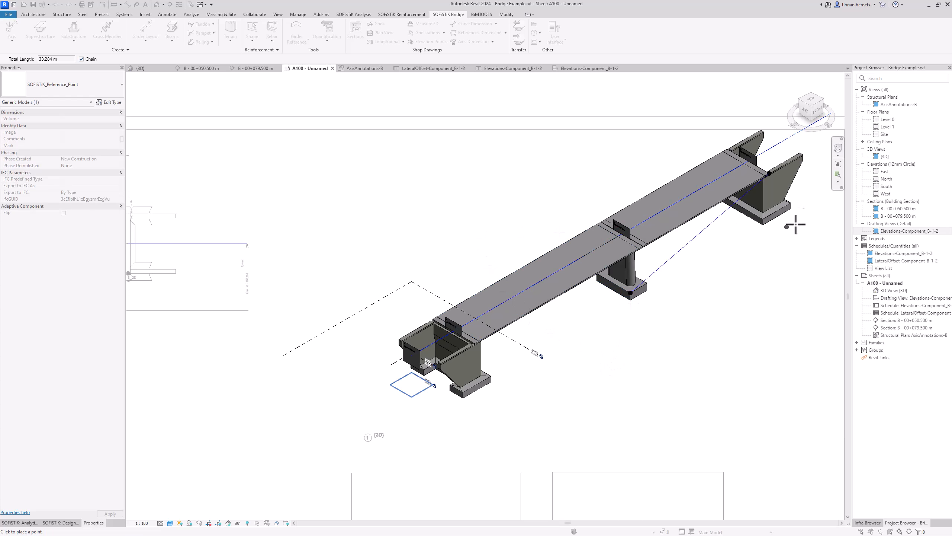
{"action": "scroll", "coordinate": [790, 211], "scroll_direction": "up", "scroll_amount": 5}
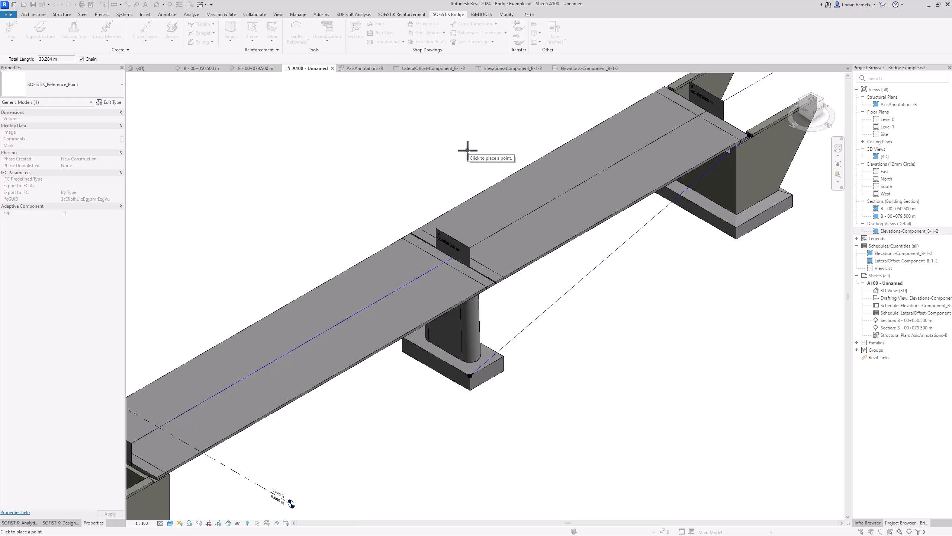
{"action": "key", "text": "Escape"}
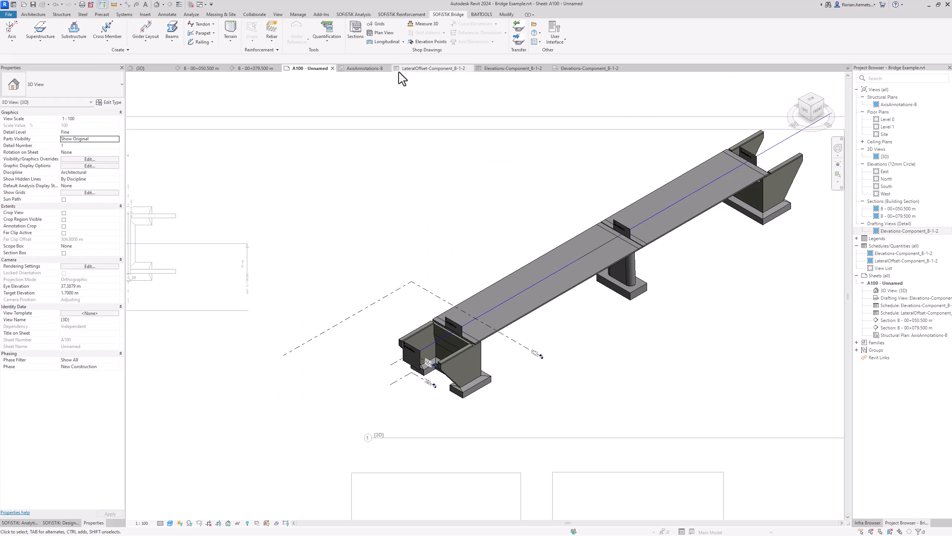
Step: Start an unfolded longitudinal section by picking the bridge axis
{"action": "left_click", "coordinate": [387, 41]}
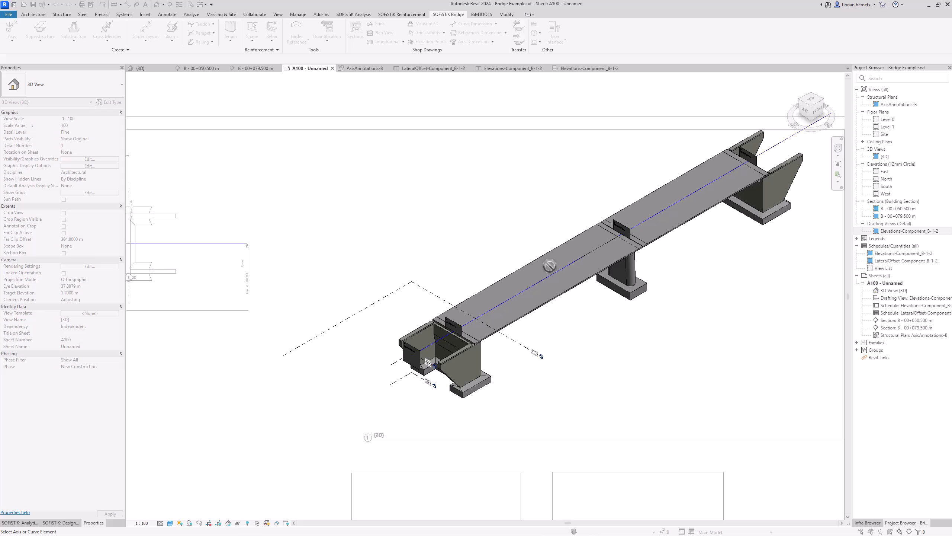
{"action": "left_click", "coordinate": [554, 275]}
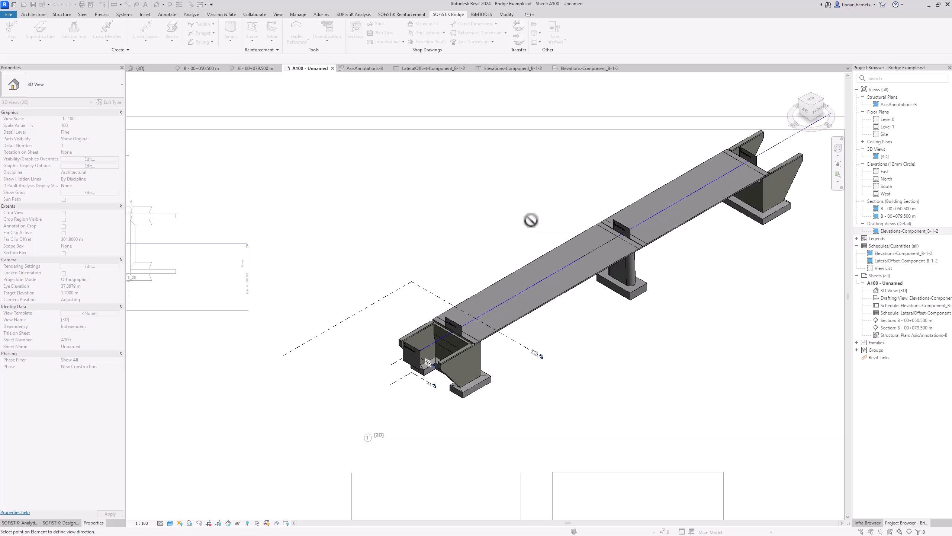
{"action": "scroll", "coordinate": [531, 220], "scroll_direction": "up", "scroll_amount": 5}
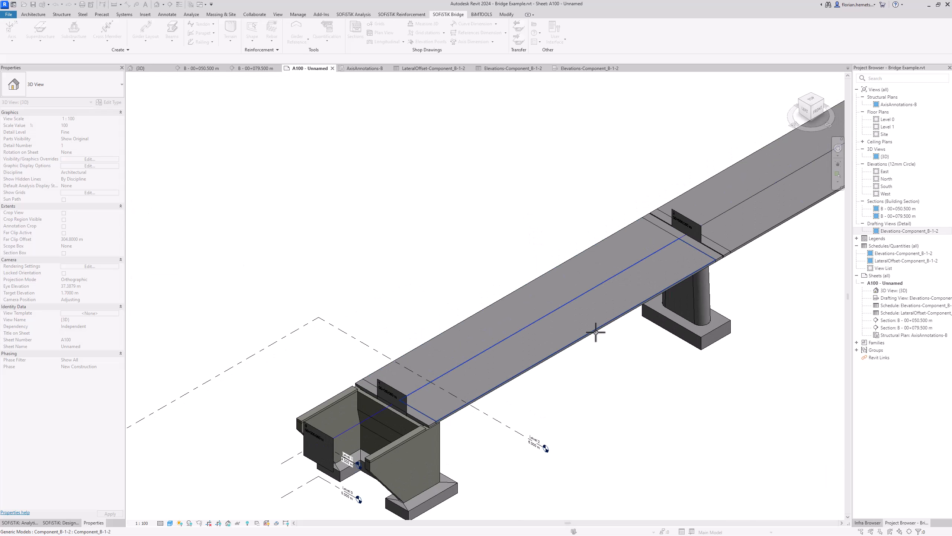
Step: Pick a deck edge point for the view direction and keep Vertical orientation
{"action": "left_click", "coordinate": [529, 280]}
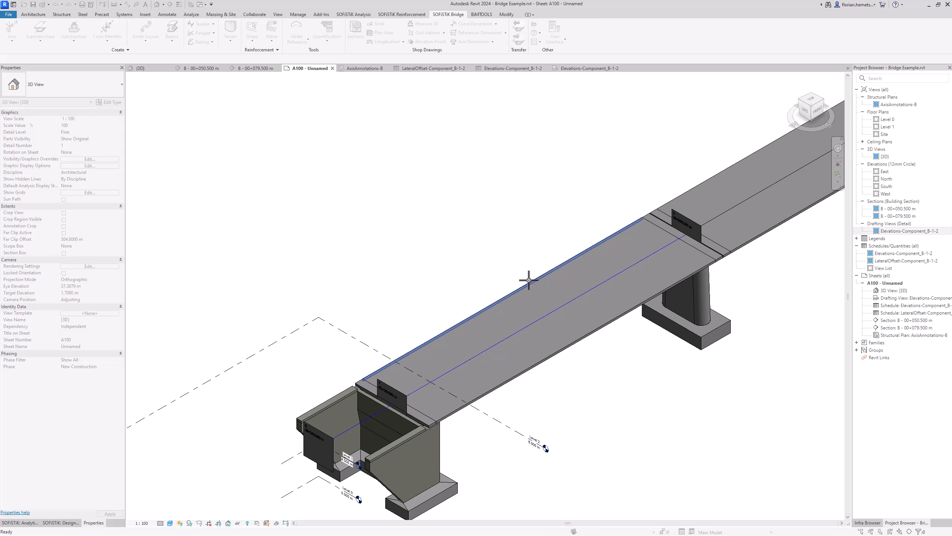
{"action": "left_click_drag", "start_coordinate": [686, 118], "coordinate": [527, 132]}
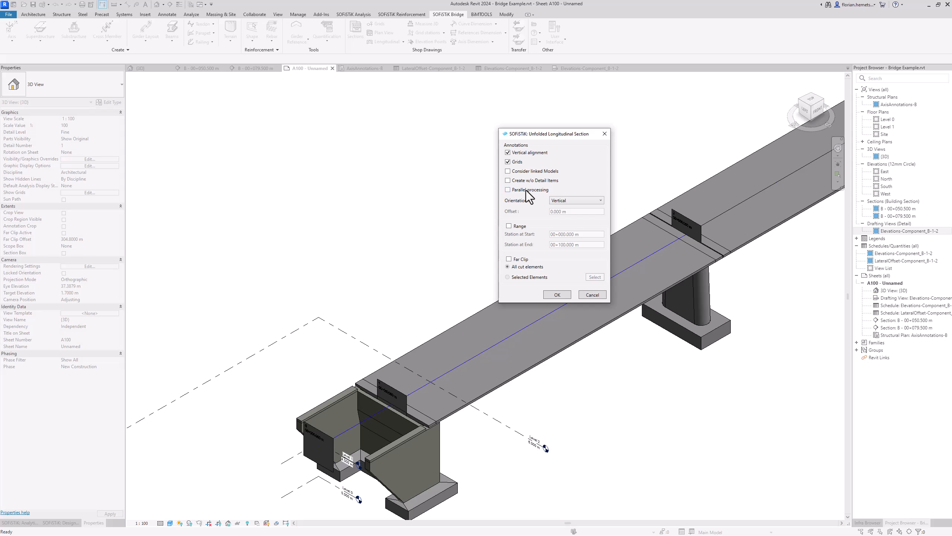
{"action": "left_click", "coordinate": [572, 199]}
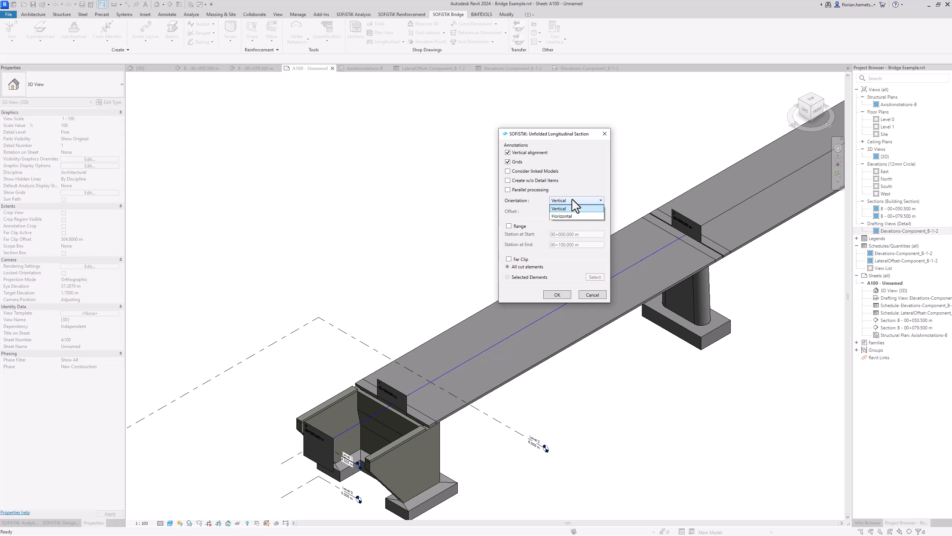
{"action": "left_click", "coordinate": [572, 200]}
Step: Leave the station range off and enable Far Clip limited to Selected Elements
{"action": "left_click", "coordinate": [509, 226]}
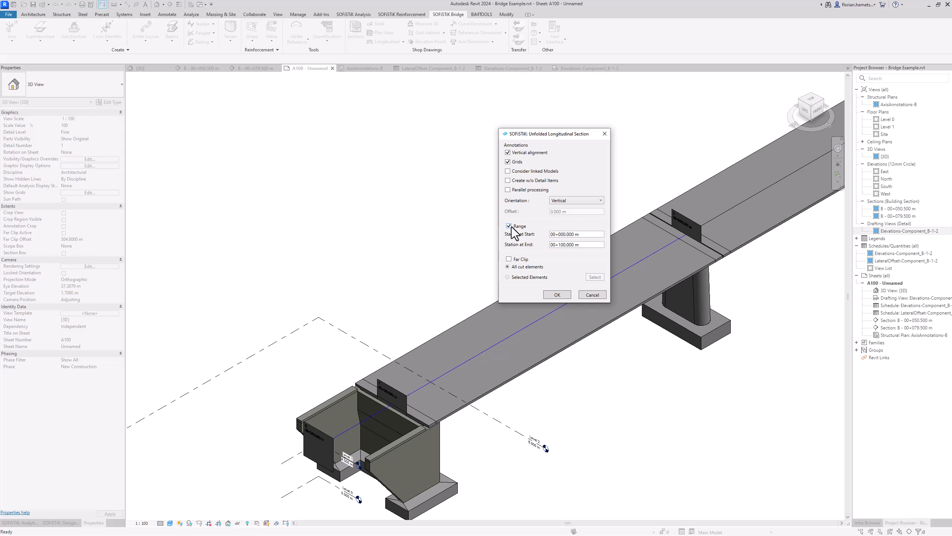
{"action": "left_click_drag", "start_coordinate": [579, 235], "coordinate": [543, 251]}
{"action": "type", "text": "00+080.000 m"}
{"action": "left_click_drag", "start_coordinate": [579, 246], "coordinate": [547, 249]}
{"action": "type", "text": "10"}
{"action": "key", "text": "Tab"}
{"action": "left_click", "coordinate": [565, 244]}
{"action": "type", "text": "0"}
{"action": "left_click", "coordinate": [570, 234]}
{"action": "left_click", "coordinate": [509, 226]}
{"action": "left_click", "coordinate": [509, 259]}
{"action": "left_click", "coordinate": [529, 277]}
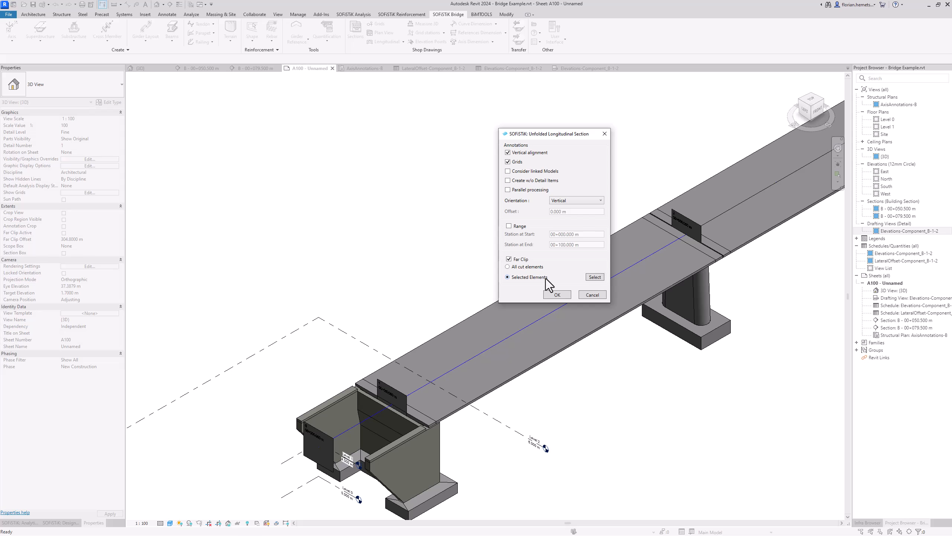
Step: Window-select all bridge elements as the far-clip set and generate the section
{"action": "left_click", "coordinate": [596, 277]}
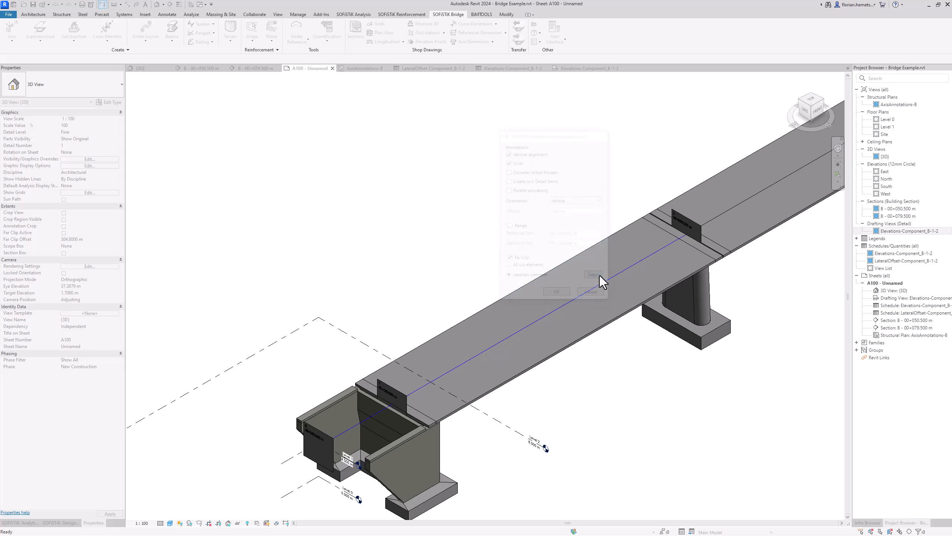
{"action": "scroll", "coordinate": [487, 246], "scroll_direction": "down", "scroll_amount": 5}
{"action": "left_click_drag", "start_coordinate": [719, 147], "coordinate": [316, 368]}
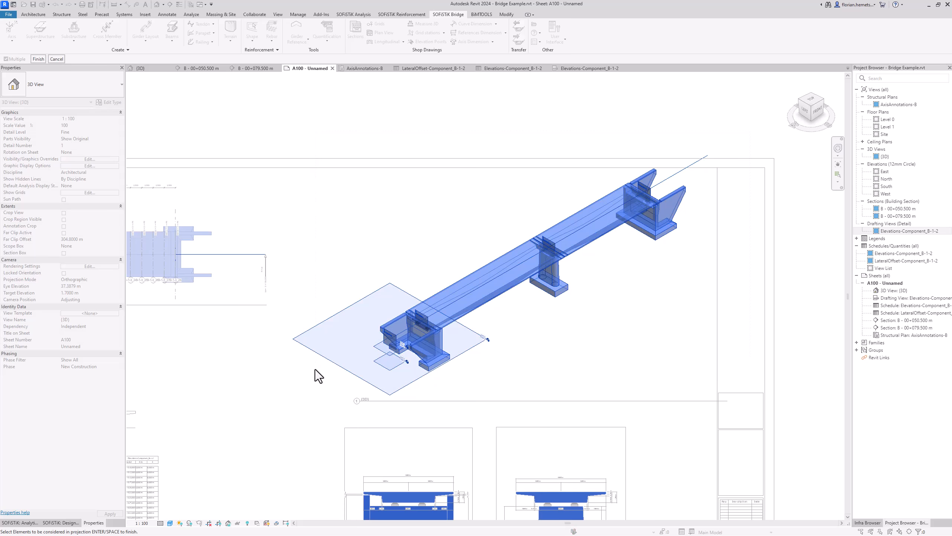
{"action": "left_click", "coordinate": [38, 59]}
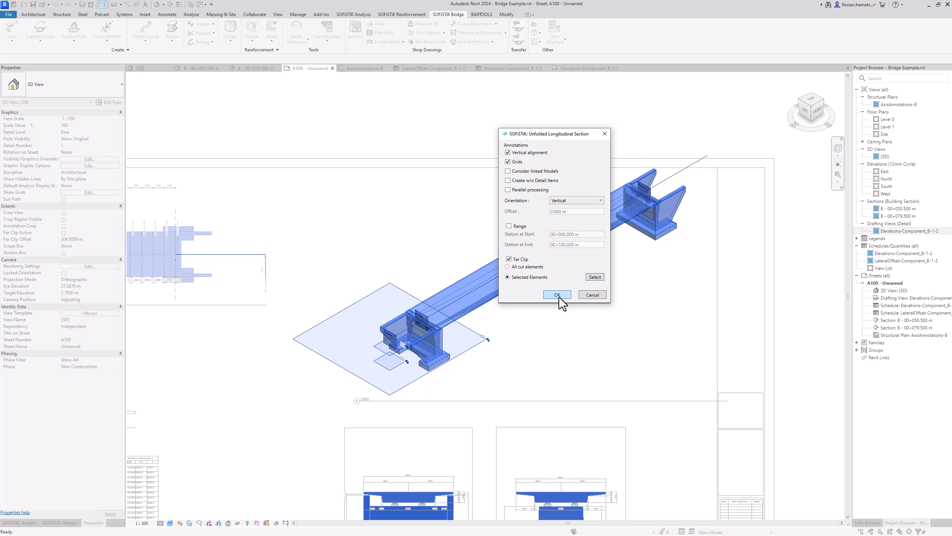
{"action": "left_click", "coordinate": [559, 296]}
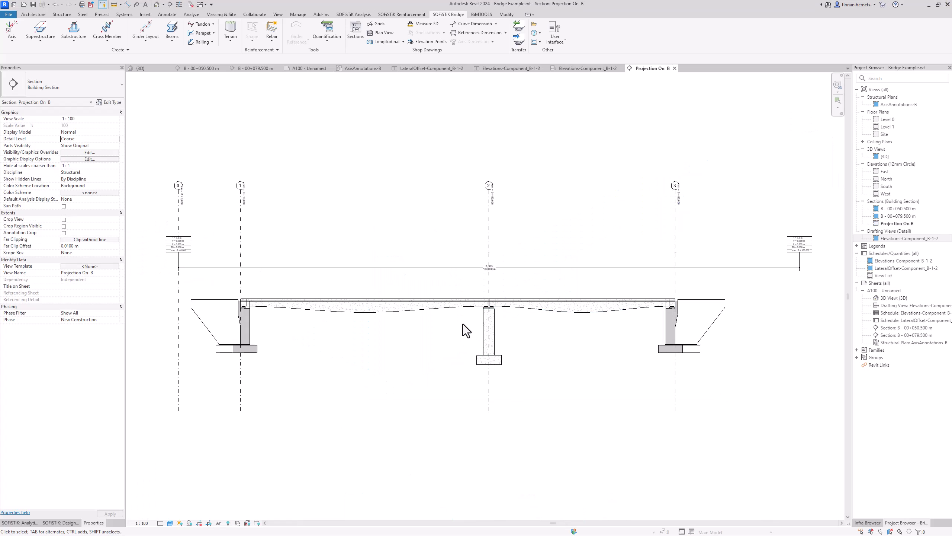
Step: Zoom and pan the Projection On: B section to show the left abutment
{"action": "scroll", "coordinate": [231, 328], "scroll_direction": "up", "scroll_amount": 5}
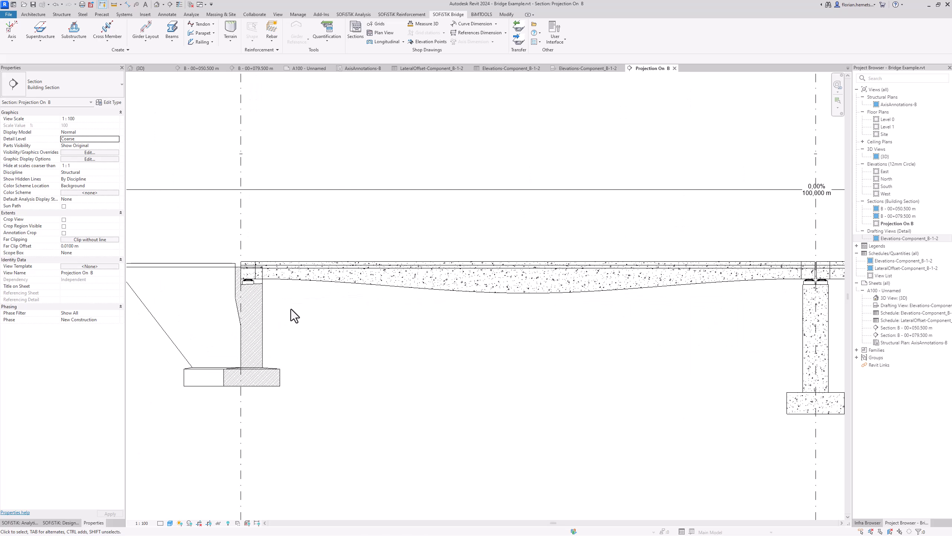
{"action": "middle_click_drag", "start_coordinate": [291, 310], "coordinate": [328, 314]}
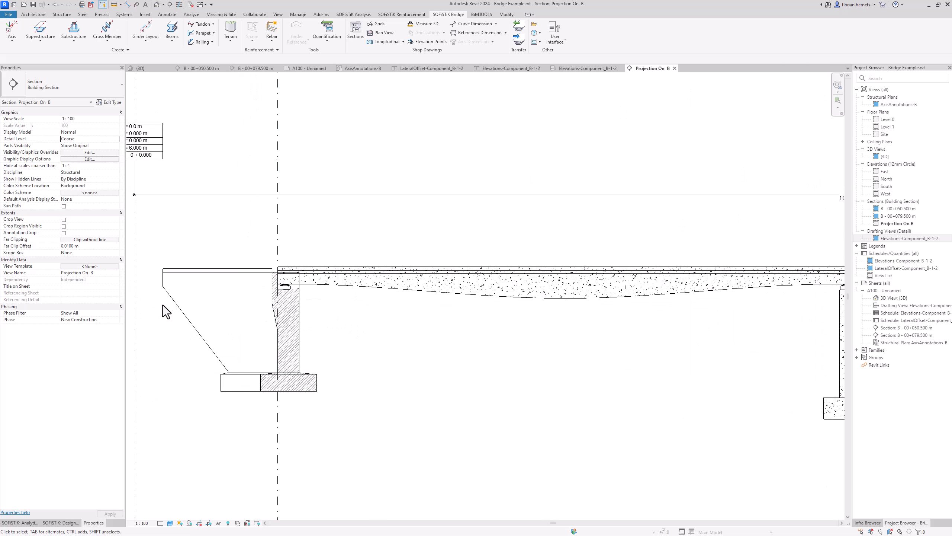
Step: Dimension grids 1, 2 and 3 above the deck, reading 40.000 m and 30.000 m
{"action": "left_click", "coordinate": [128, 5]}
{"action": "scroll", "coordinate": [223, 187], "scroll_direction": "down", "scroll_amount": 1}
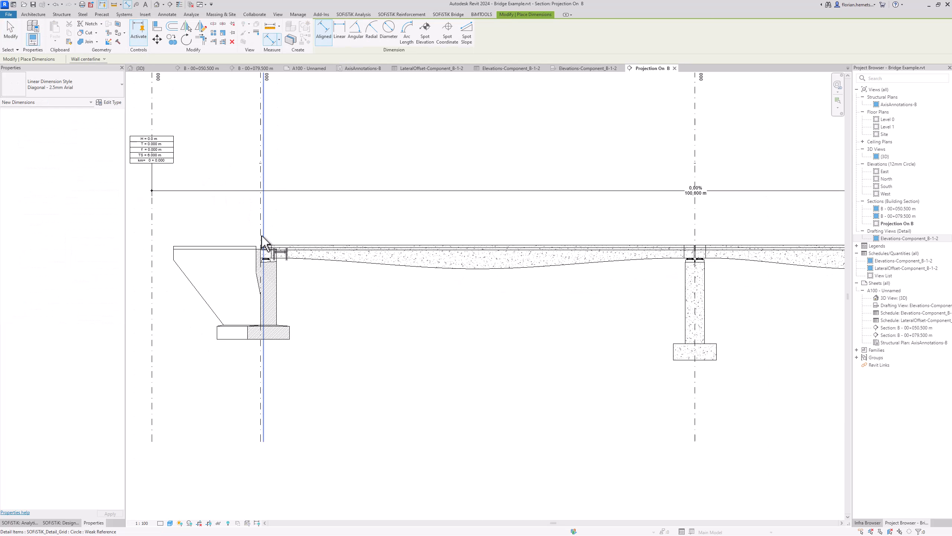
{"action": "left_click", "coordinate": [260, 155]}
{"action": "scroll", "coordinate": [263, 158], "scroll_direction": "down", "scroll_amount": 1}
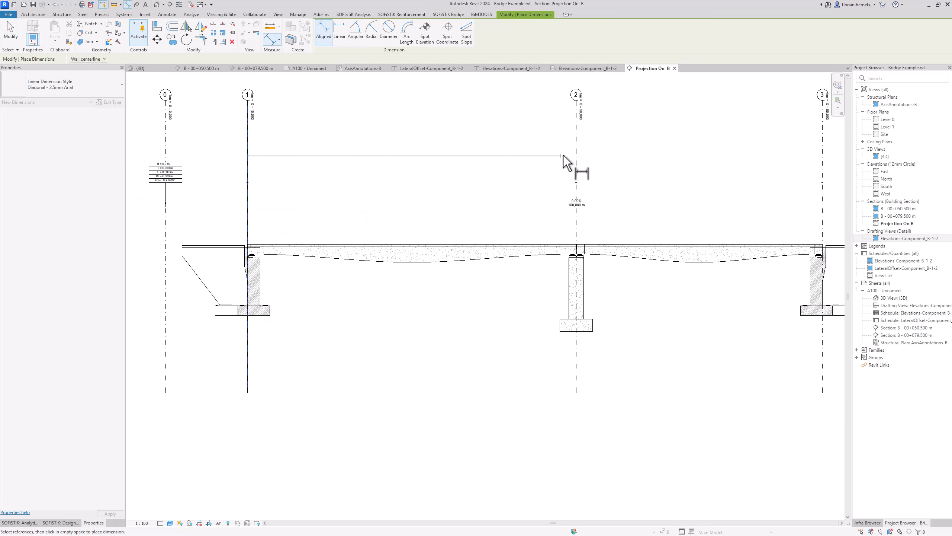
{"action": "left_click", "coordinate": [576, 152]}
{"action": "left_click", "coordinate": [824, 158]}
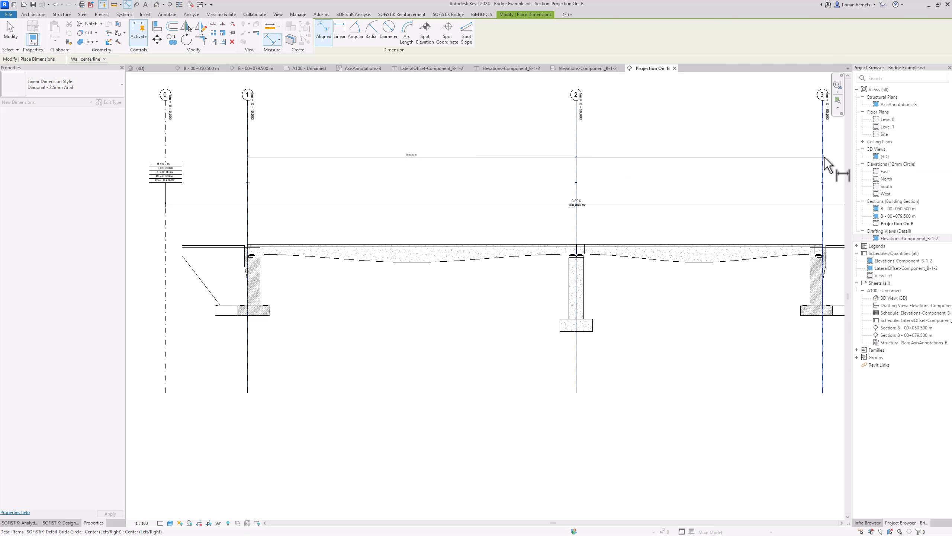
{"action": "left_click", "coordinate": [775, 129]}
{"action": "scroll", "coordinate": [532, 150], "scroll_direction": "up", "scroll_amount": 4}
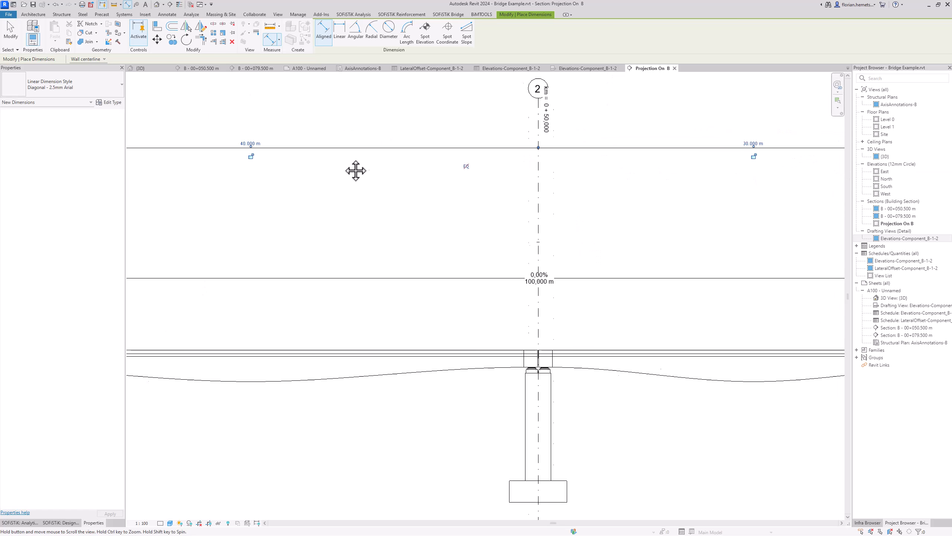
{"action": "key", "text": "Escape"}
{"action": "key", "text": "Escape"}
{"action": "scroll", "coordinate": [665, 195], "scroll_direction": "down", "scroll_amount": 2}
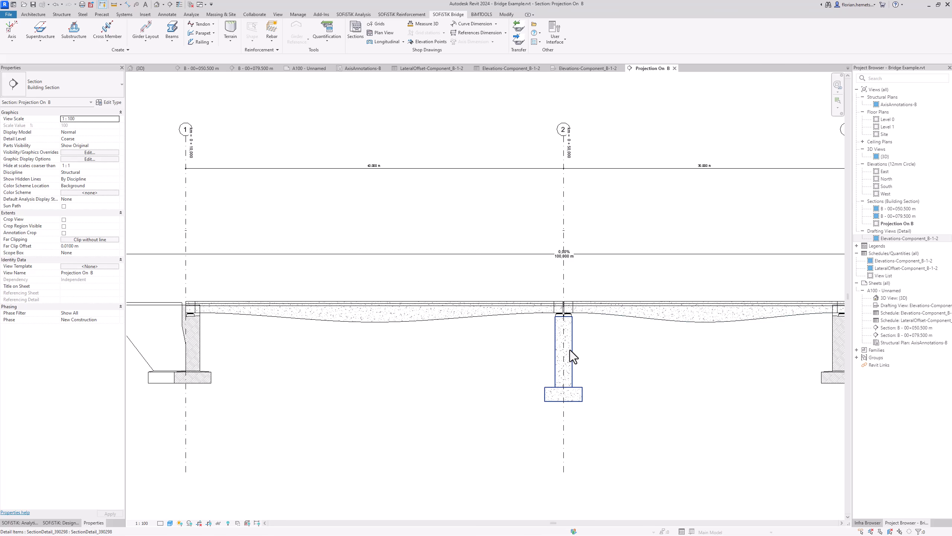
{"action": "left_click", "coordinate": [570, 350]}
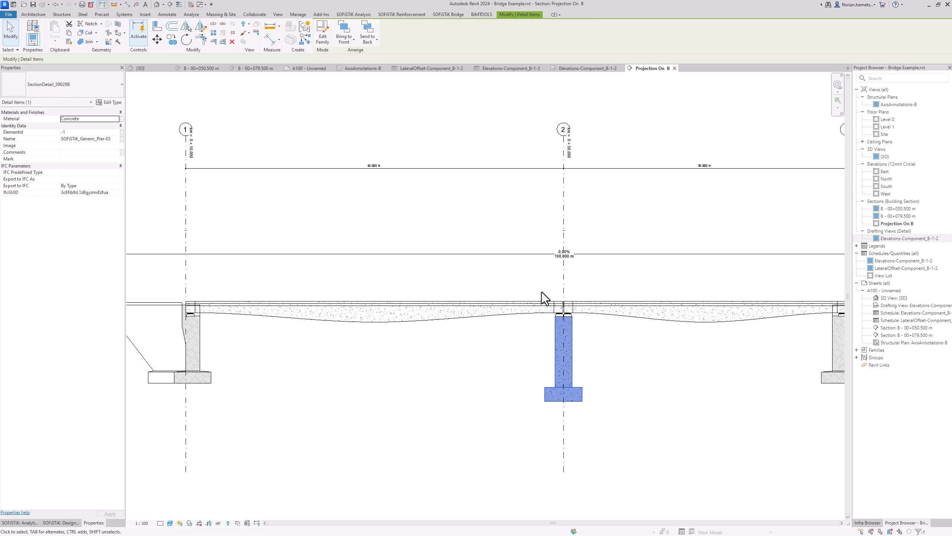
Step: Regenerate the Projection On B section with Update View so it shows grids 0–3 and their dimensions
{"action": "key", "text": "Escape"}
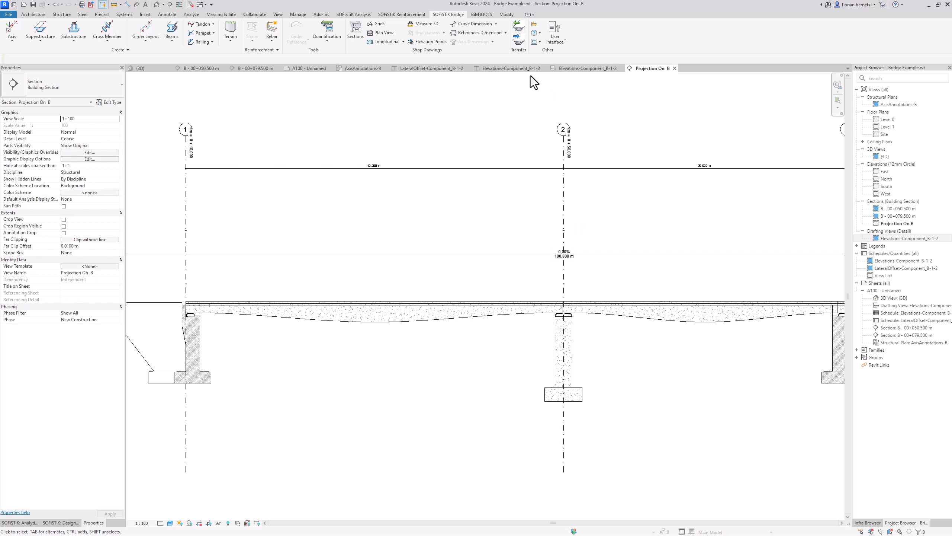
{"action": "left_click", "coordinate": [403, 40]}
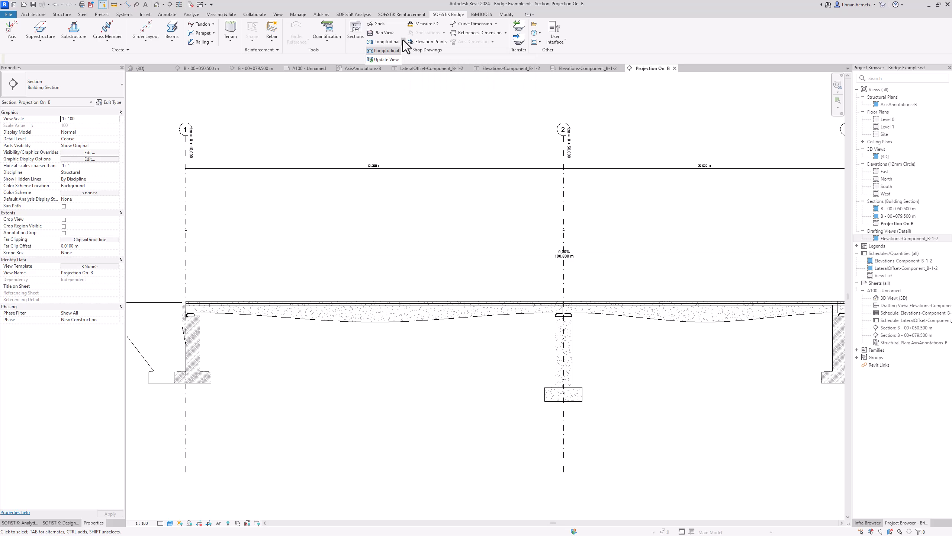
{"action": "left_click", "coordinate": [390, 60]}
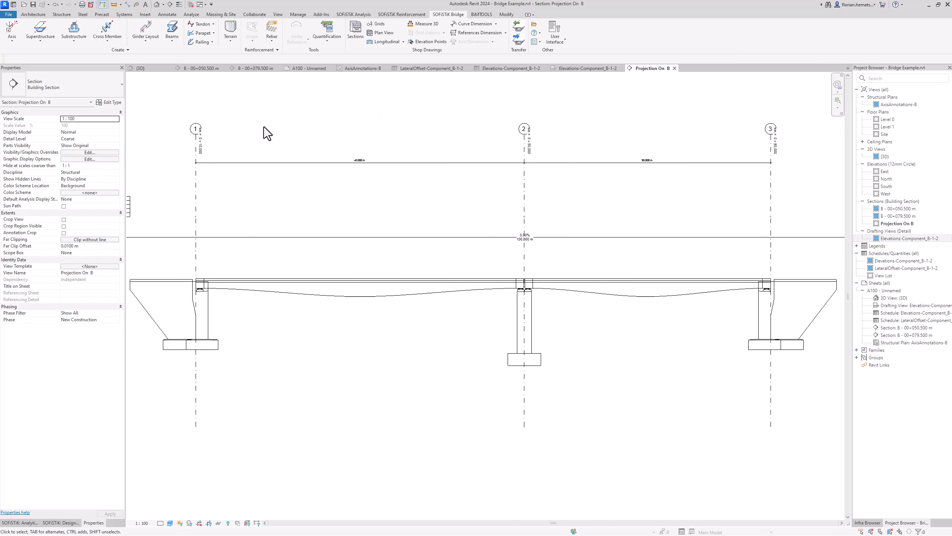
{"action": "scroll", "coordinate": [295, 192], "scroll_direction": "down", "scroll_amount": 1}
{"action": "middle_click_drag", "start_coordinate": [295, 191], "coordinate": [333, 204]}
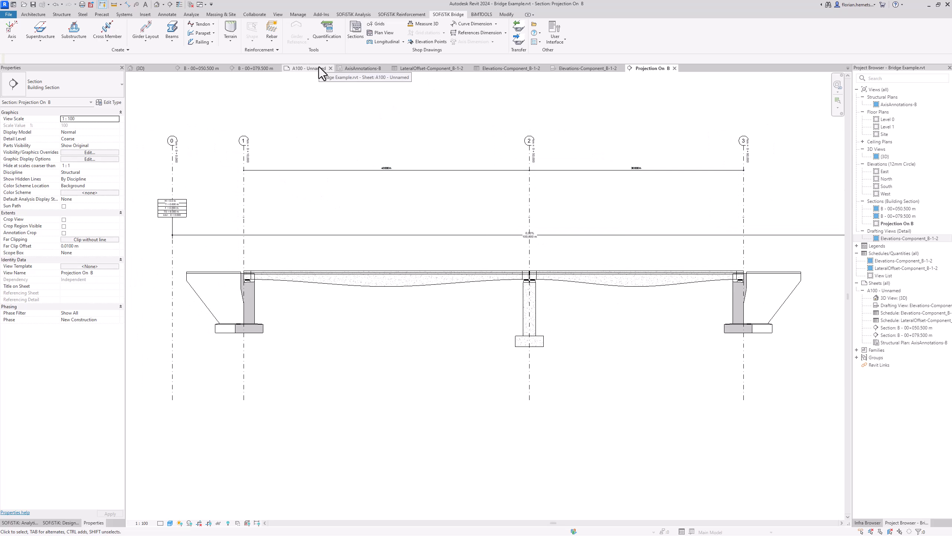
Step: Place the Projection On B section view onto sheet A100
{"action": "left_click", "coordinate": [907, 223]}
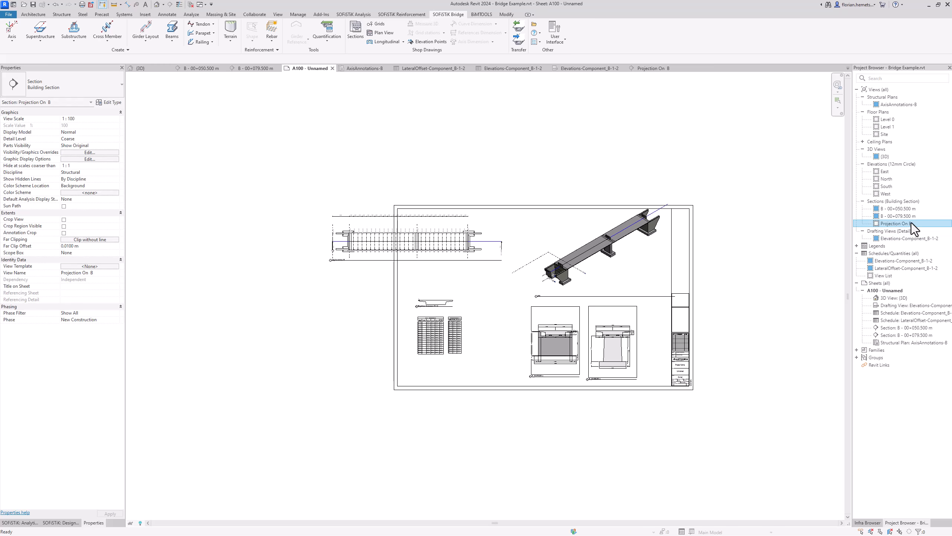
{"action": "left_click_drag", "start_coordinate": [761, 256], "coordinate": [393, 314]}
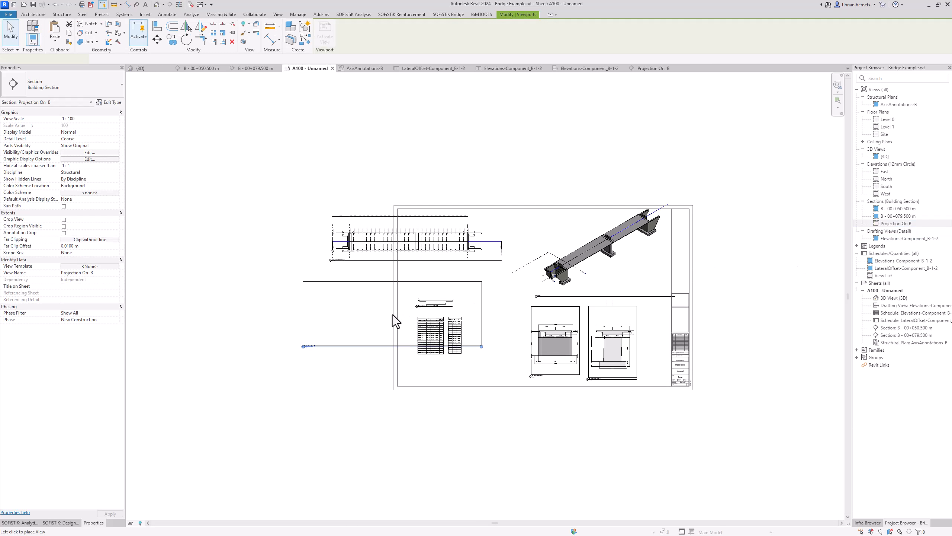
{"action": "left_click", "coordinate": [397, 340]}
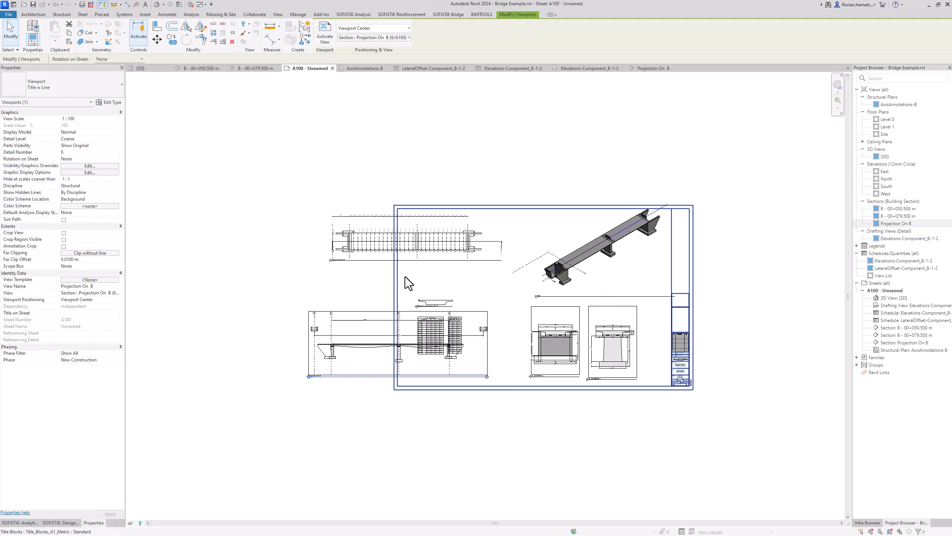
Step: Reposition the axis plan, the Elevations viewport and schedule, and the Projection On B viewport on the sheet
{"action": "scroll", "coordinate": [422, 289], "scroll_direction": "up", "scroll_amount": 4}
{"action": "left_click_drag", "start_coordinate": [438, 201], "coordinate": [461, 233]}
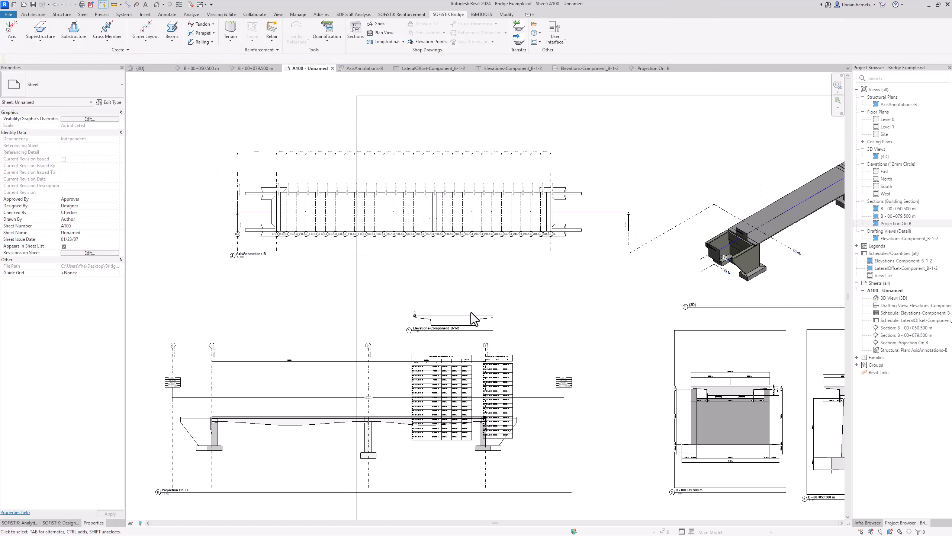
{"action": "left_click", "coordinate": [472, 317]}
{"action": "left_click_drag", "start_coordinate": [502, 382], "coordinate": [179, 206]}
{"action": "left_click_drag", "start_coordinate": [444, 318], "coordinate": [157, 160]}
{"action": "left_click_drag", "start_coordinate": [330, 407], "coordinate": [380, 354]}
{"action": "left_click", "coordinate": [548, 474]}
Step: Lower the 3D viewport and place the large and small schedules beside the section view
{"action": "scroll", "coordinate": [548, 467], "scroll_direction": "down", "scroll_amount": 2}
{"action": "middle_click_drag", "start_coordinate": [549, 463], "coordinate": [600, 425]}
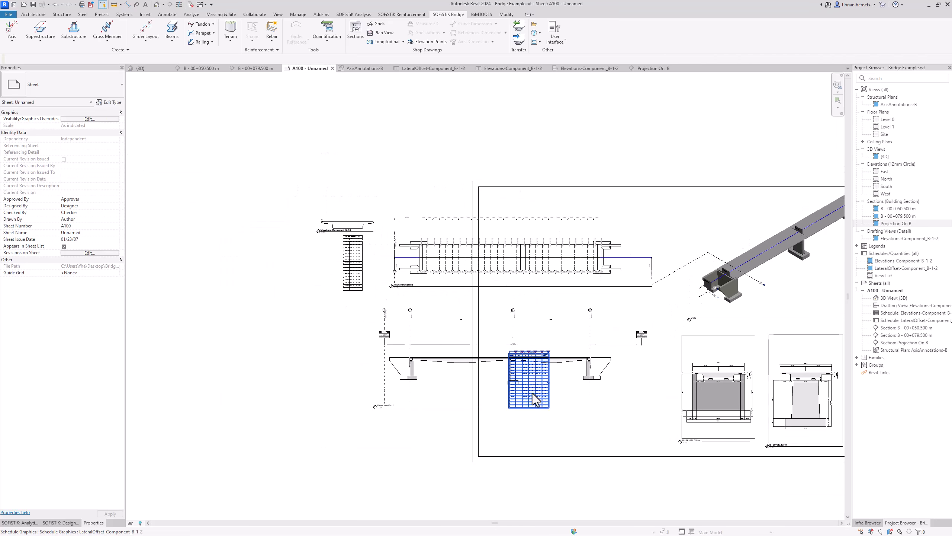
{"action": "left_click", "coordinate": [533, 393]}
{"action": "middle_click_drag", "start_coordinate": [536, 406], "coordinate": [392, 398]}
{"action": "left_click_drag", "start_coordinate": [664, 250], "coordinate": [664, 267]}
{"action": "middle_click_drag", "start_coordinate": [405, 379], "coordinate": [546, 363]}
{"action": "left_click_drag", "start_coordinate": [536, 368], "coordinate": [349, 358]}
{"action": "left_click_drag", "start_coordinate": [343, 255], "coordinate": [305, 343]}
{"action": "left_click_drag", "start_coordinate": [364, 202], "coordinate": [274, 349]}
Step: Edit the A1 metric title block family and stretch its frame wider to the left
{"action": "left_click", "coordinate": [473, 171]}
{"action": "left_click", "coordinate": [323, 32]}
{"action": "scroll", "coordinate": [588, 317], "scroll_direction": "down", "scroll_amount": 2}
{"action": "left_click_drag", "start_coordinate": [342, 319], "coordinate": [176, 322]}
{"action": "left_click", "coordinate": [274, 326]}
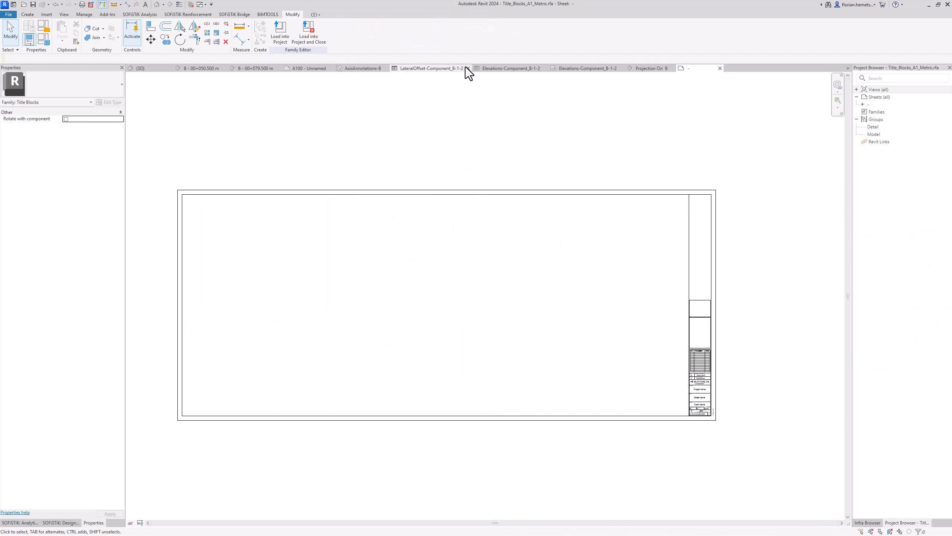
Step: Load the widened title block into the project, then open the SOFiSTiK help page for Sections
{"action": "left_click", "coordinate": [277, 34]}
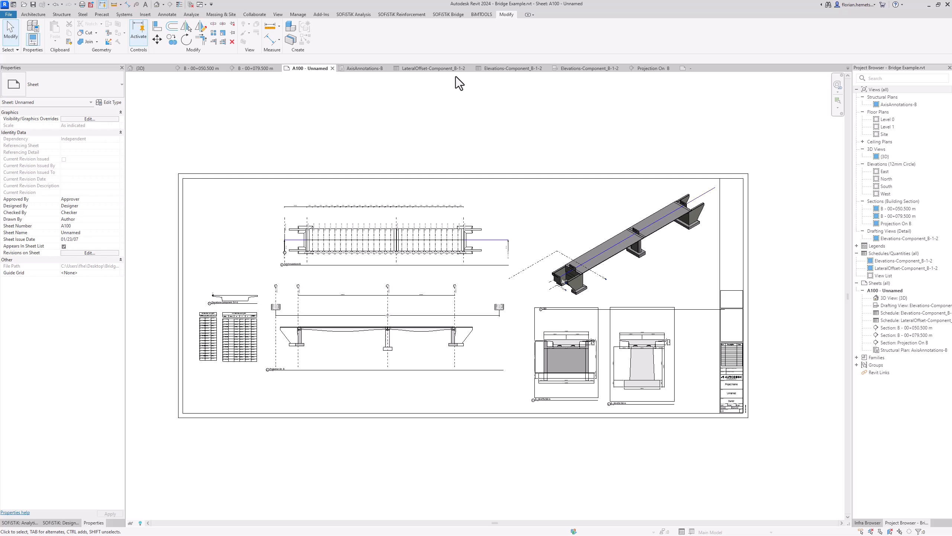
{"action": "left_click", "coordinate": [455, 15]}
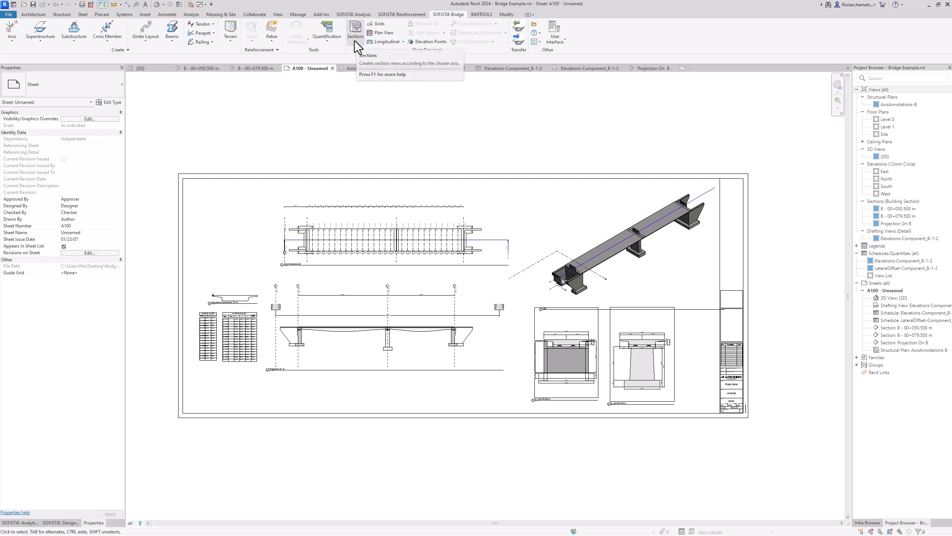
{"action": "key", "text": "F1"}
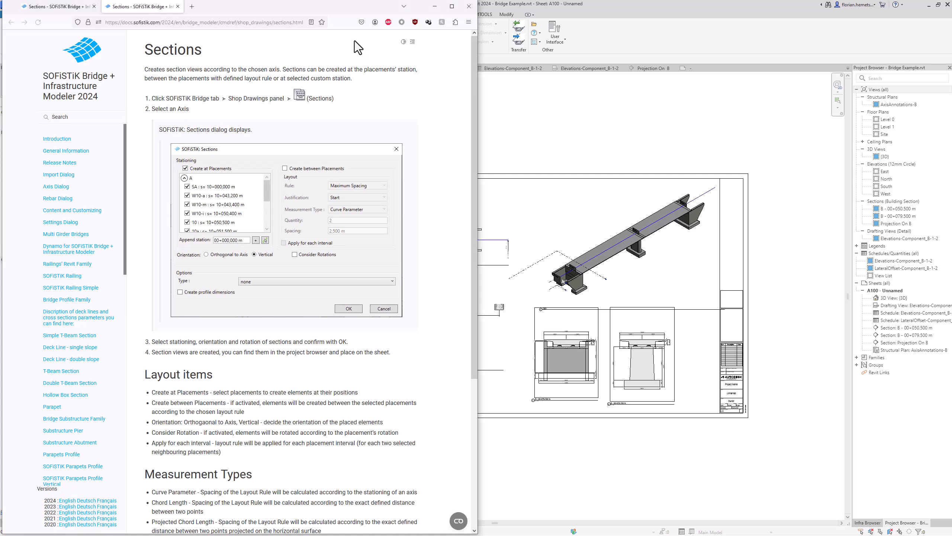